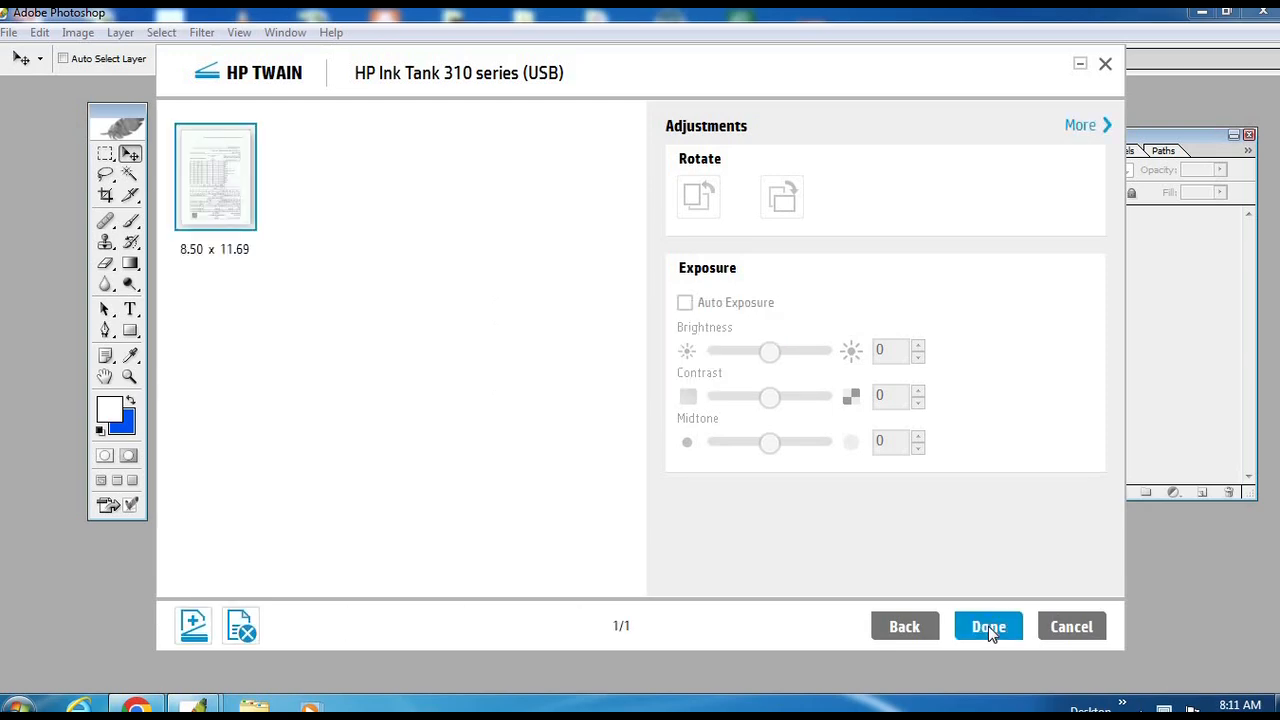
- Import the HP TWAIN scan into Photoshop and rotate the canvas 180° to make it upright
{"action": "left_click", "coordinate": [988, 626]}
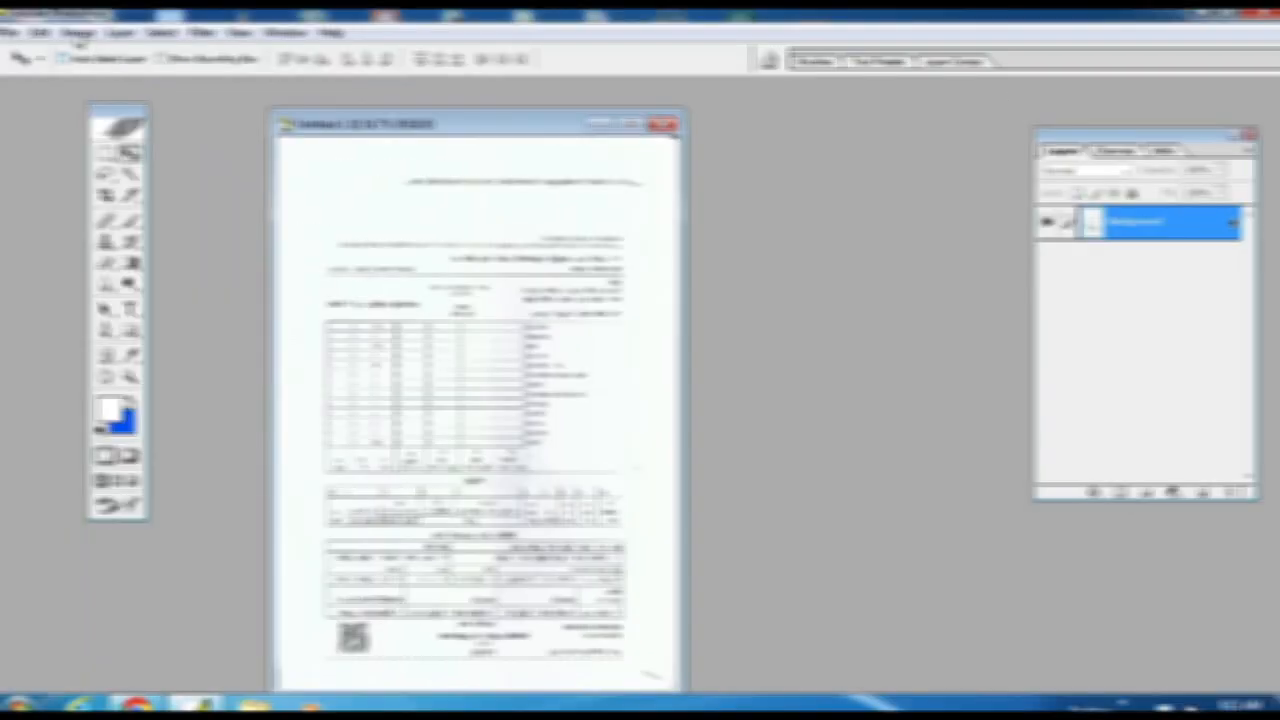
{"action": "left_click", "coordinate": [77, 32]}
{"action": "mouse_move", "coordinate": [160, 244]}
{"action": "left_click", "coordinate": [285, 245]}
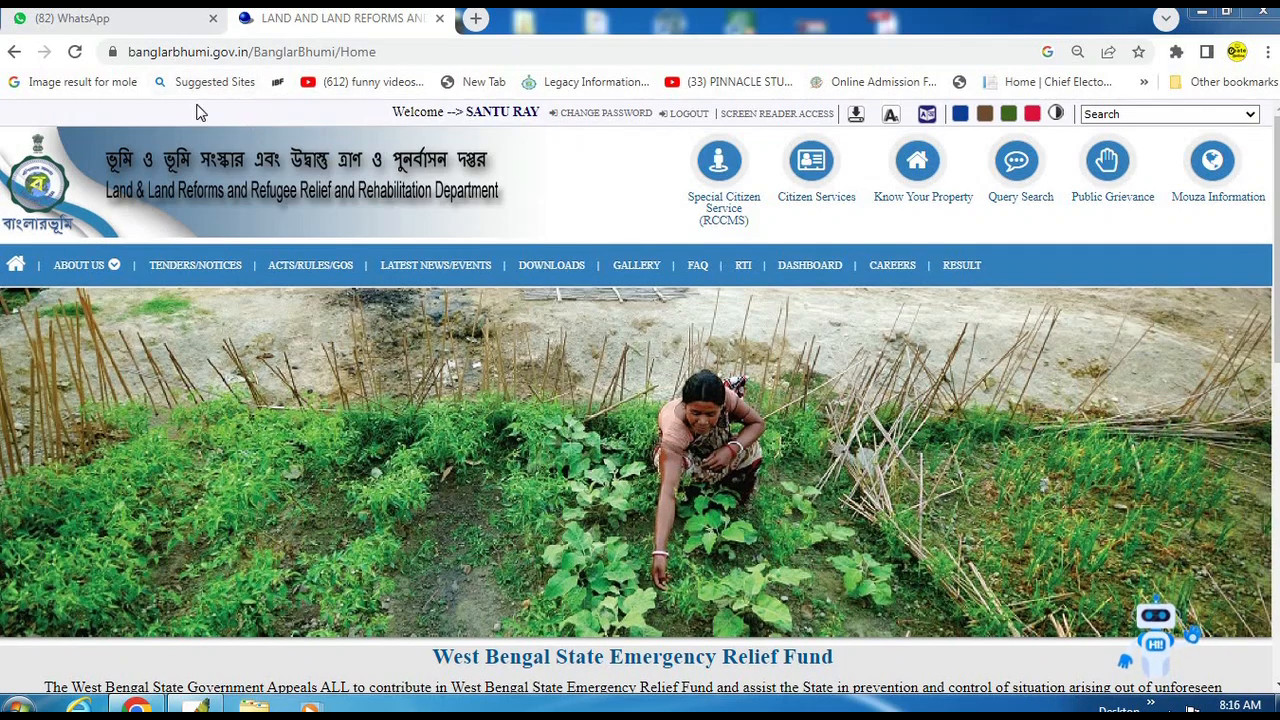
- Reach Land Revenue(Khajna) Application via Citizen Services > Online Application, opening the form dated 16/08/2024
{"action": "left_click", "coordinate": [818, 170]}
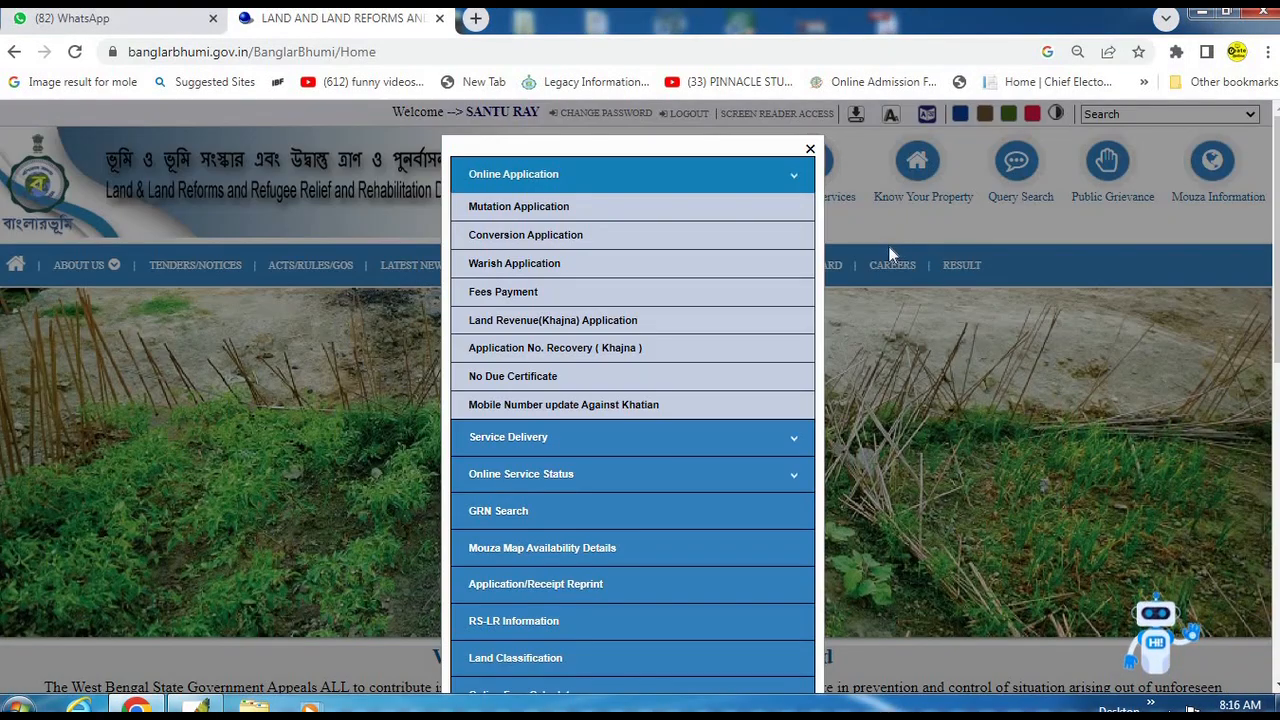
{"action": "left_click", "coordinate": [558, 178]}
{"action": "left_click", "coordinate": [558, 178]}
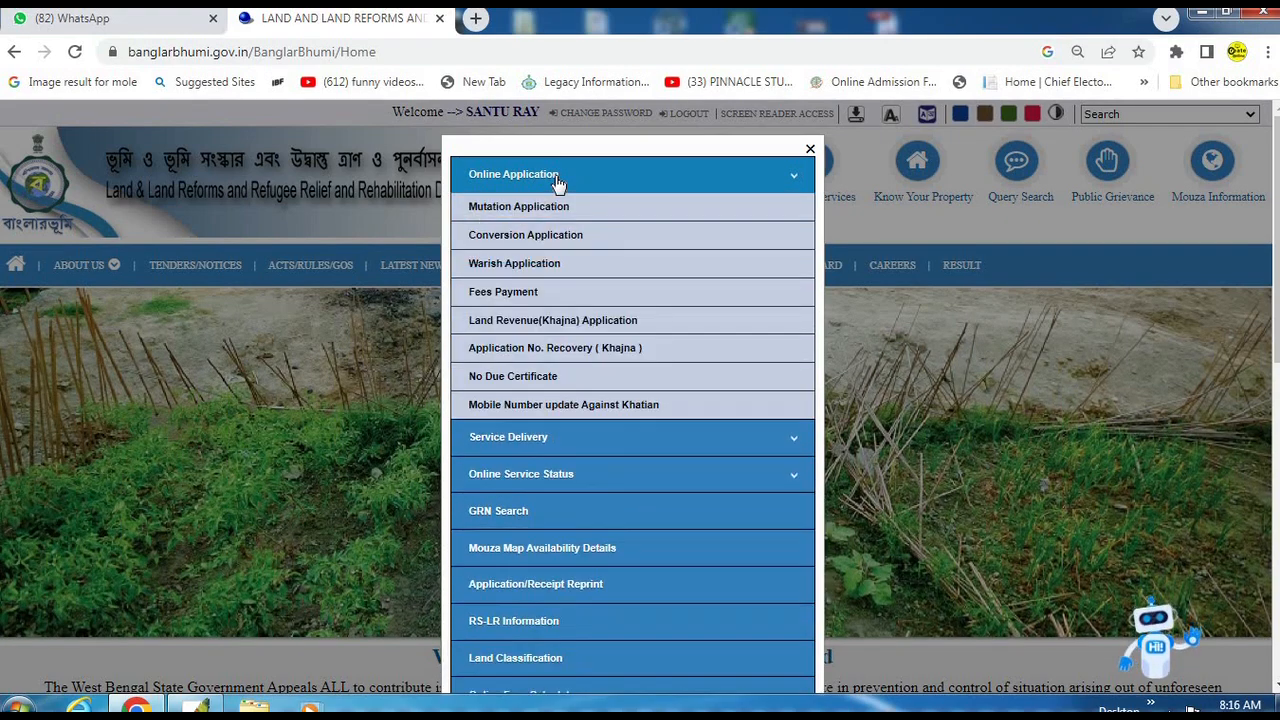
{"action": "left_click", "coordinate": [532, 322]}
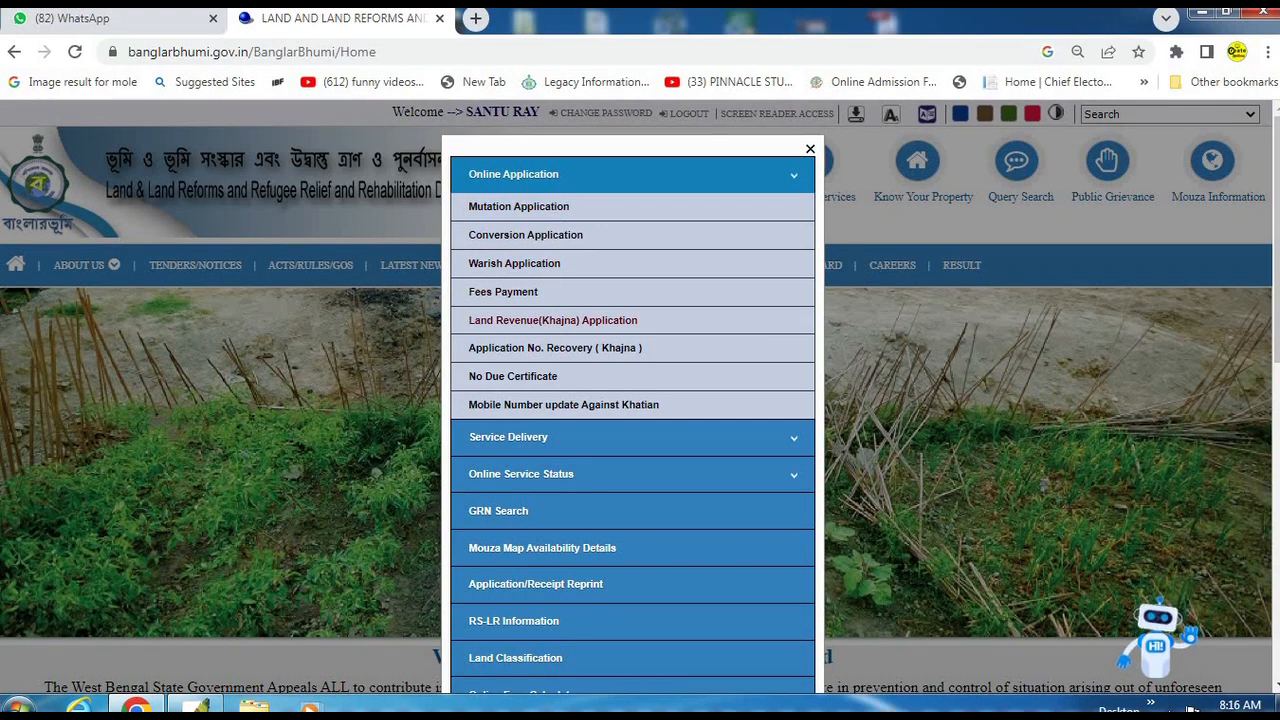
{"action": "left_click_drag", "start_coordinate": [461, 307], "coordinate": [668, 336]}
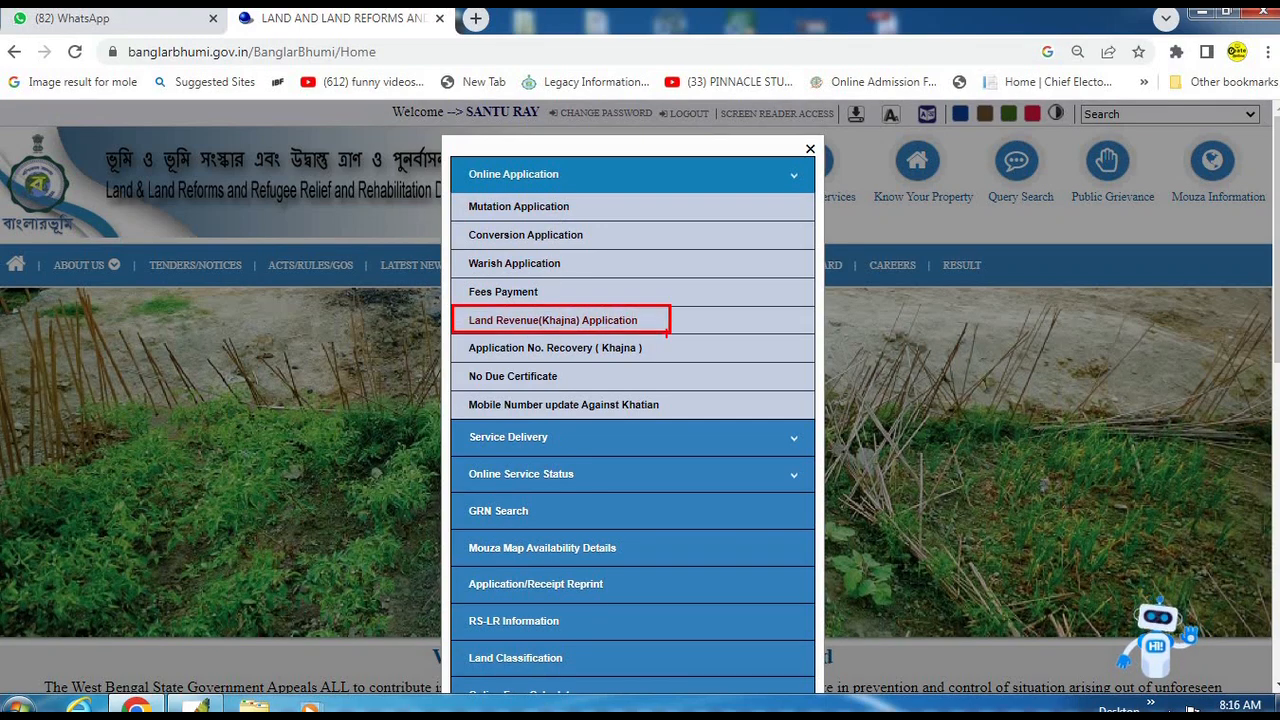
{"action": "key", "text": "Escape"}
{"action": "left_click", "coordinate": [617, 330]}
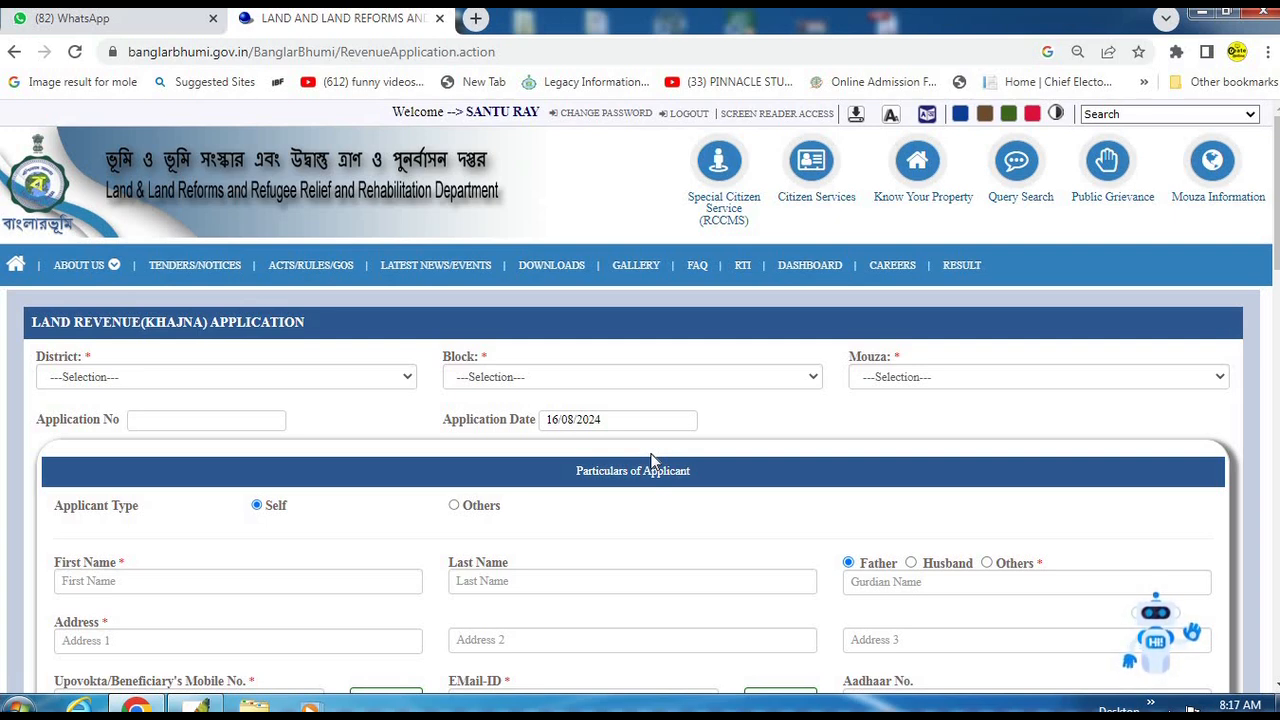
{"action": "scroll", "coordinate": [650, 460], "scroll_direction": "down", "scroll_amount": 1}
{"action": "left_click", "coordinate": [122, 282]}
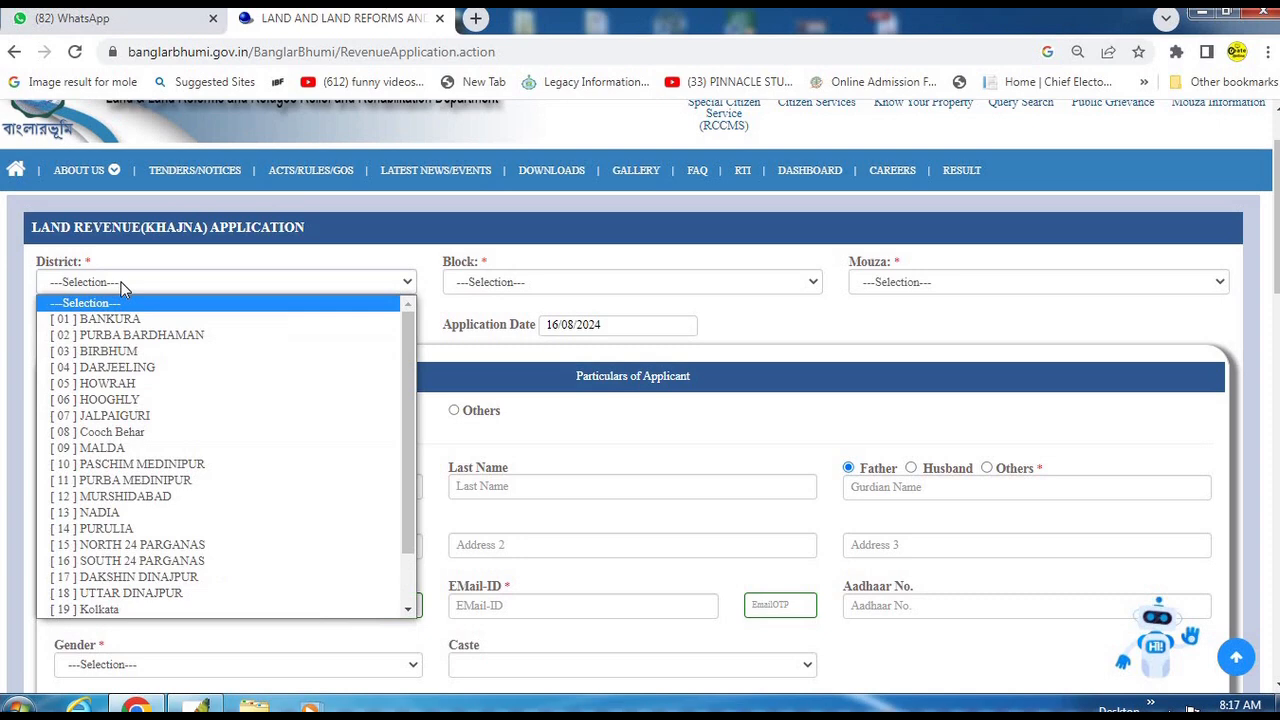
{"action": "left_click", "coordinate": [544, 282]}
{"action": "left_click", "coordinate": [1057, 280]}
{"action": "left_click", "coordinate": [982, 281]}
{"action": "left_click", "coordinate": [980, 284]}
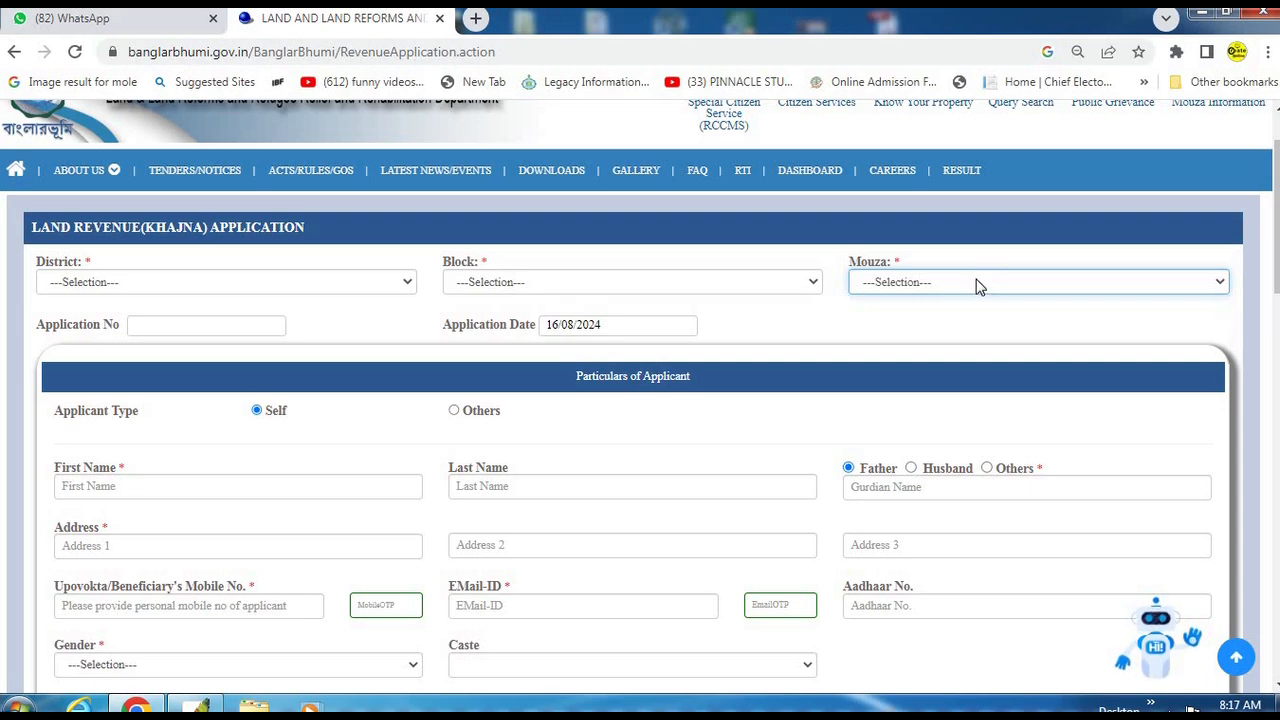
{"action": "scroll", "coordinate": [967, 519], "scroll_direction": "down", "scroll_amount": 2}
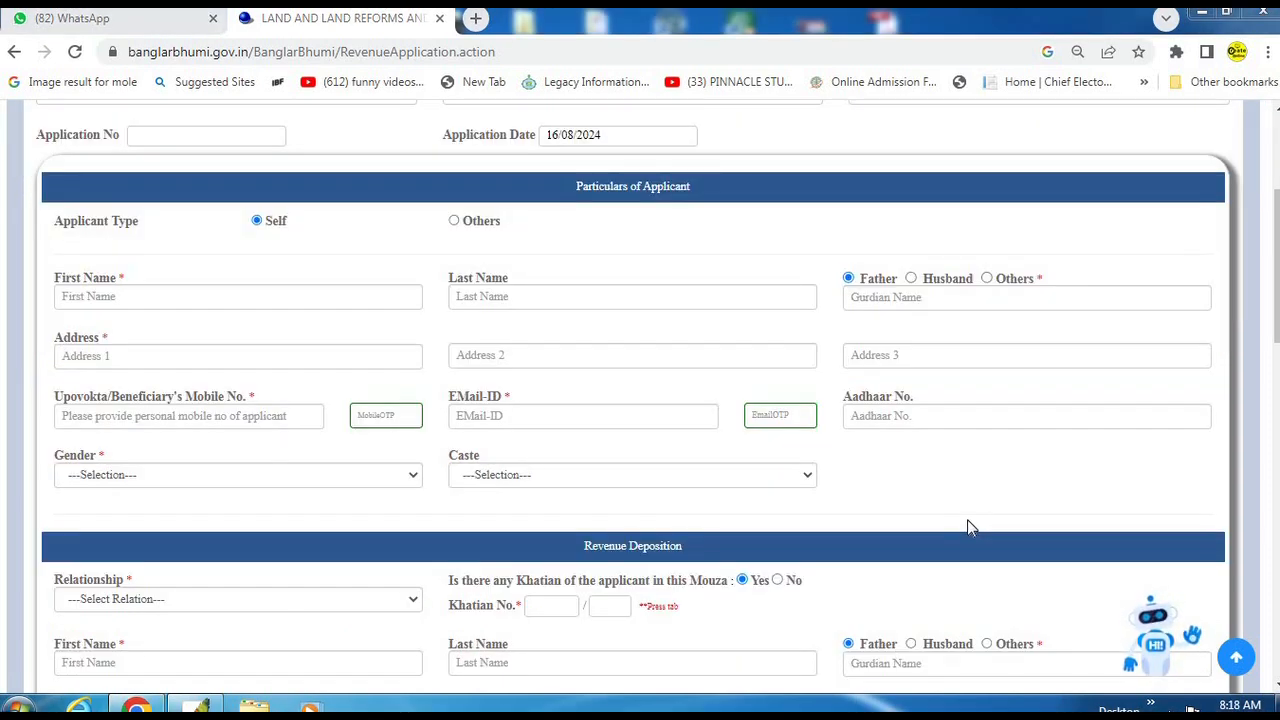
{"action": "mouse_move", "coordinate": [549, 166]}
{"action": "left_mouse_down"}
{"action": "mouse_move", "coordinate": [634, 208]}
{"action": "mouse_move", "coordinate": [708, 215]}
{"action": "left_mouse_up"}
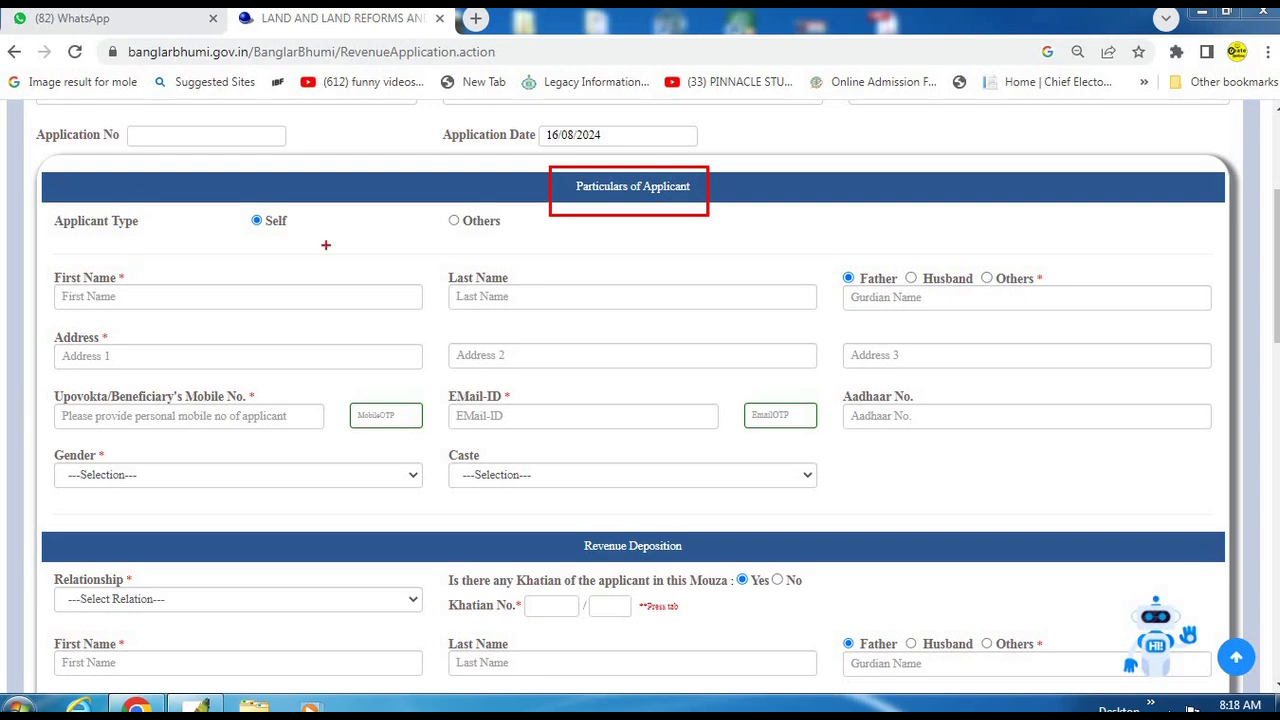
{"action": "left_click_drag", "start_coordinate": [218, 202], "coordinate": [338, 254]}
{"action": "left_click_drag", "start_coordinate": [426, 196], "coordinate": [521, 234]}
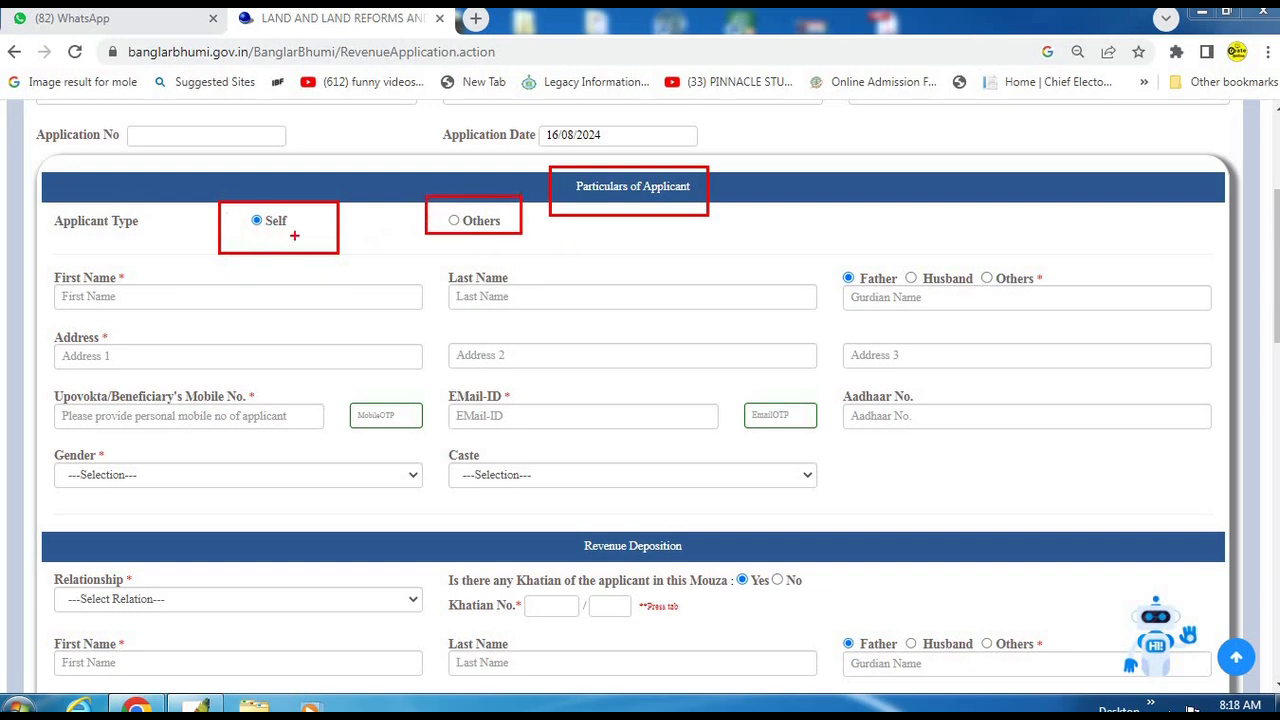
{"action": "left_click_drag", "start_coordinate": [294, 236], "coordinate": [545, 400]}
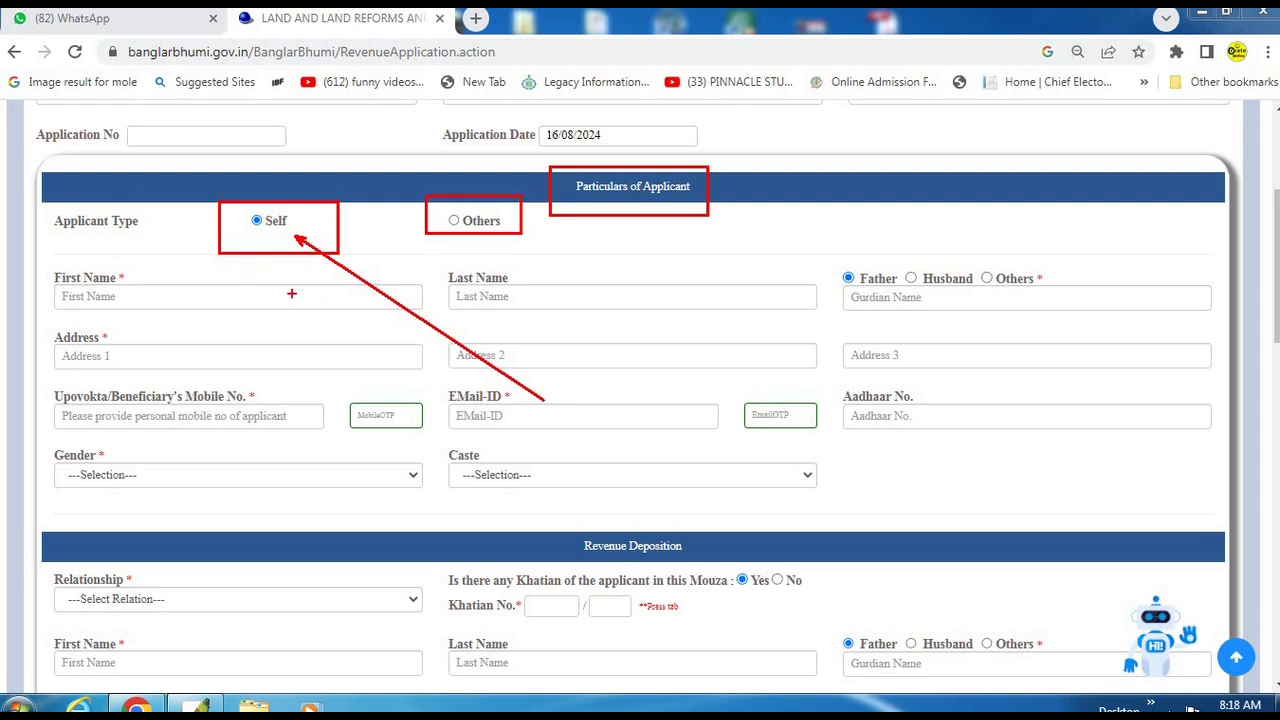
{"action": "key", "text": "Escape"}
{"action": "key", "text": "ctrl+2"}
{"action": "mouse_move", "coordinate": [47, 264]}
{"action": "left_mouse_down"}
{"action": "mouse_move", "coordinate": [186, 326]}
{"action": "mouse_move", "coordinate": [422, 326]}
{"action": "left_mouse_up"}
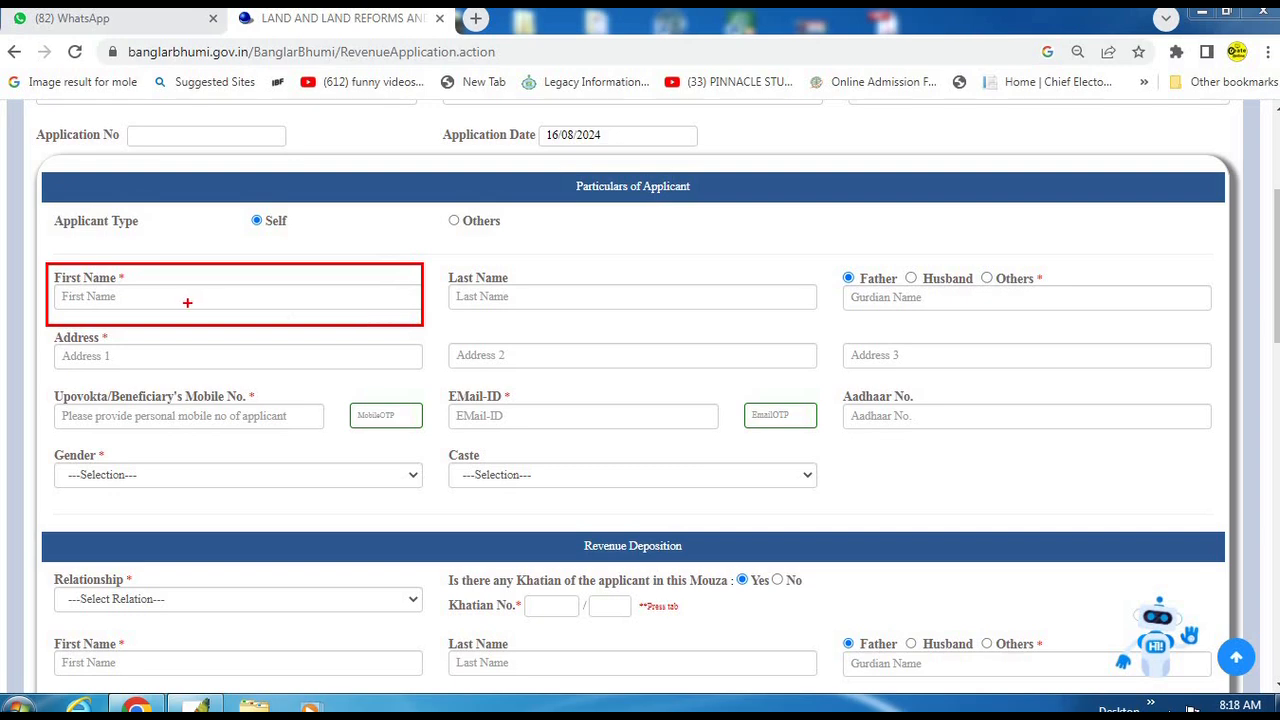
{"action": "left_click_drag", "start_coordinate": [425, 252], "coordinate": [792, 318]}
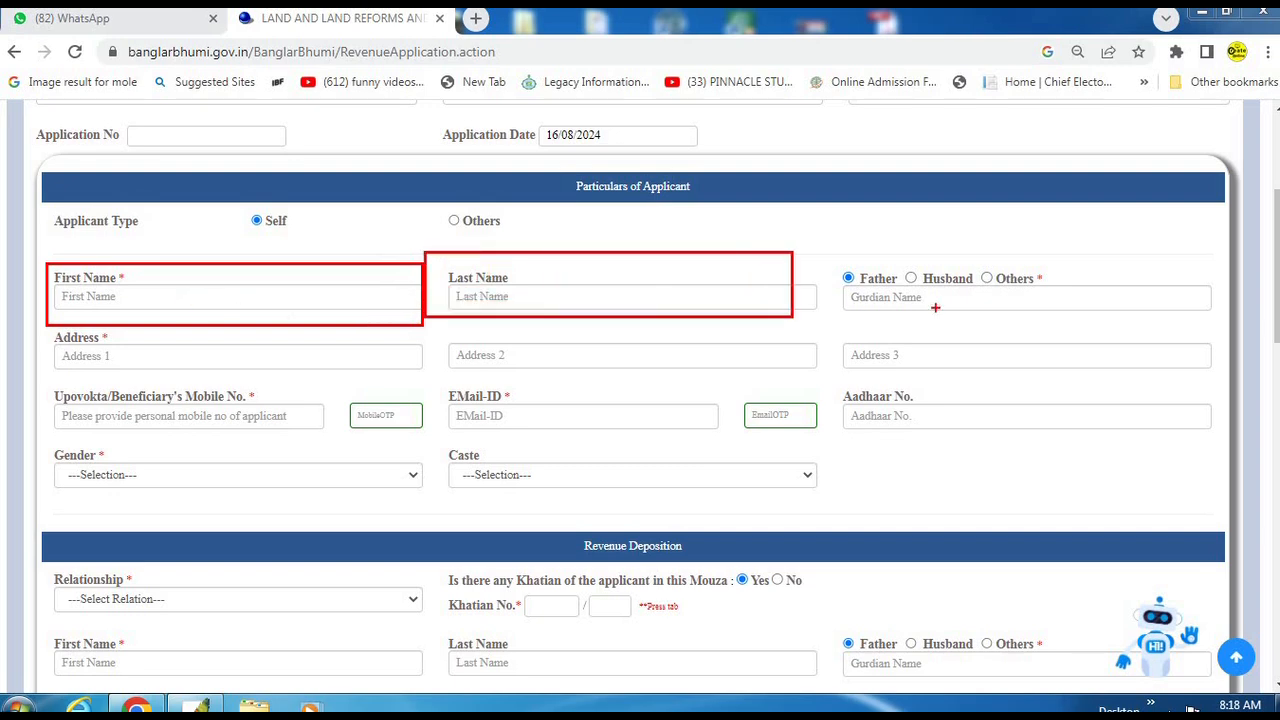
{"action": "left_click_drag", "start_coordinate": [820, 251], "coordinate": [1230, 320]}
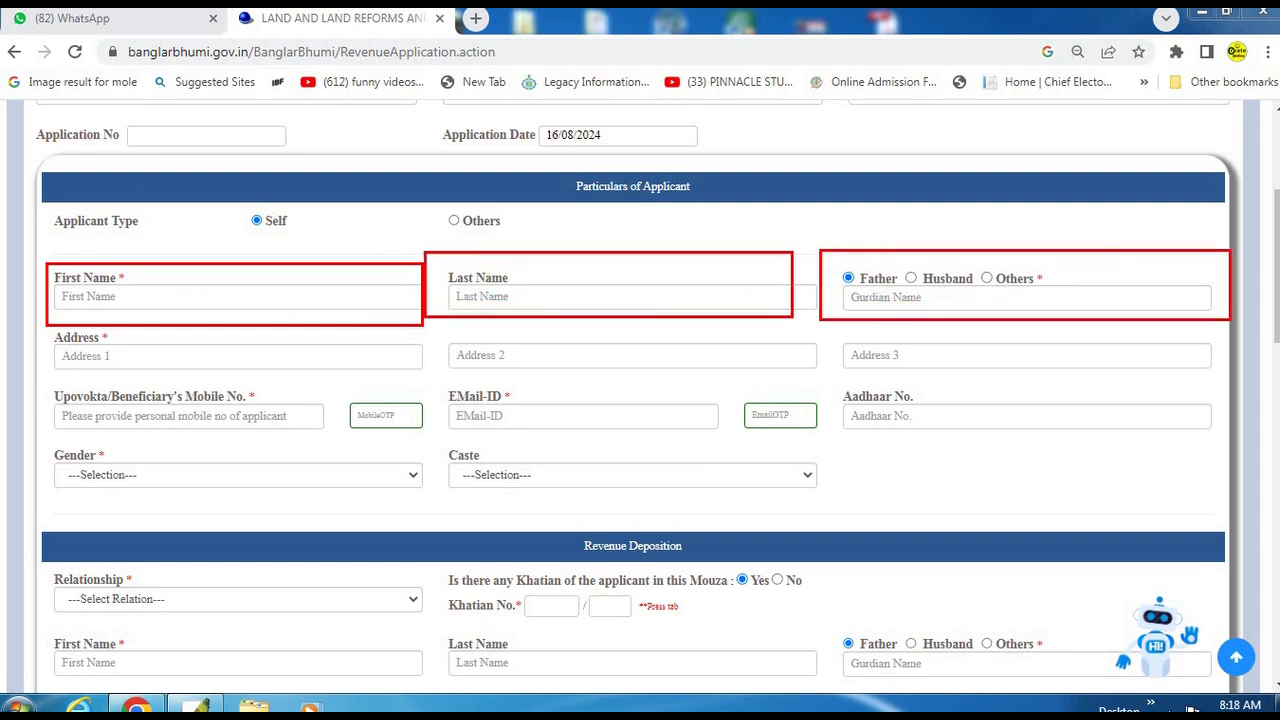
{"action": "mouse_move", "coordinate": [46, 325]}
{"action": "left_mouse_down"}
{"action": "mouse_move", "coordinate": [144, 366]}
{"action": "mouse_move", "coordinate": [416, 380]}
{"action": "left_mouse_up"}
{"action": "mouse_move", "coordinate": [442, 328]}
{"action": "left_mouse_down"}
{"action": "mouse_move", "coordinate": [739, 386]}
{"action": "mouse_move", "coordinate": [804, 384]}
{"action": "left_mouse_up"}
{"action": "left_click_drag", "start_coordinate": [836, 330], "coordinate": [1220, 378]}
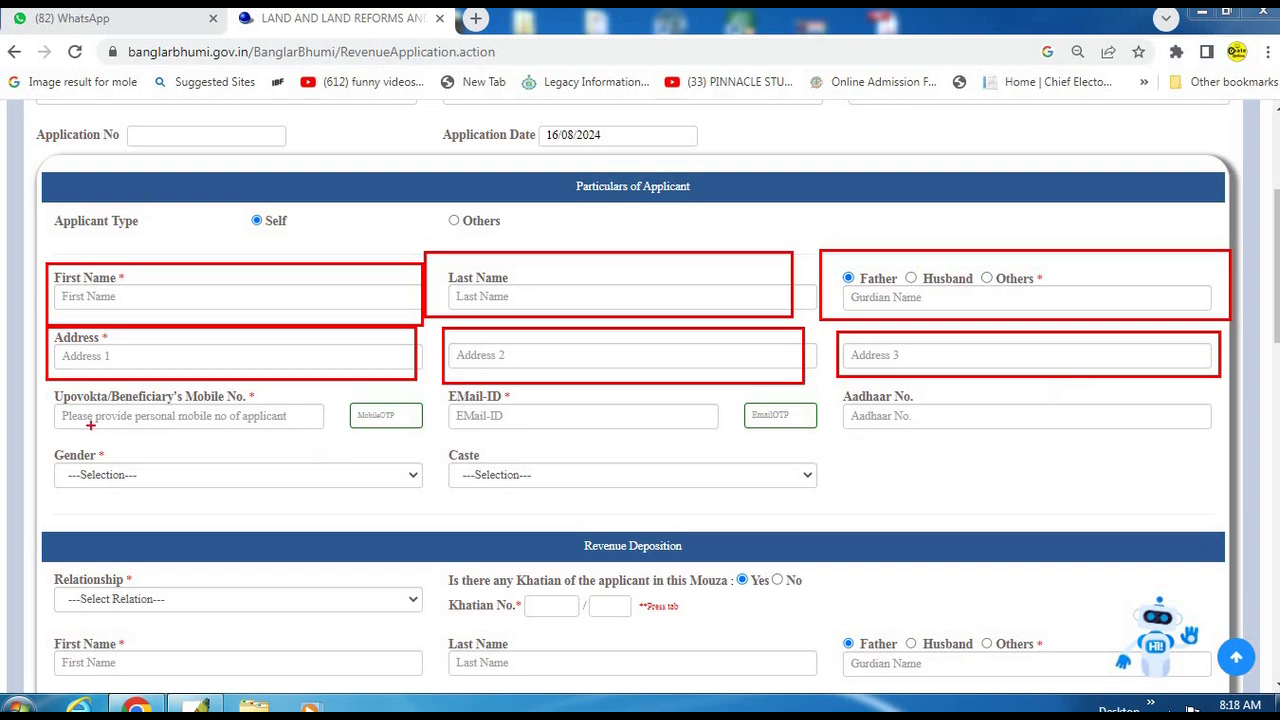
{"action": "mouse_move", "coordinate": [44, 380]}
{"action": "left_mouse_down"}
{"action": "mouse_move", "coordinate": [122, 422]}
{"action": "mouse_move", "coordinate": [336, 442]}
{"action": "left_mouse_up"}
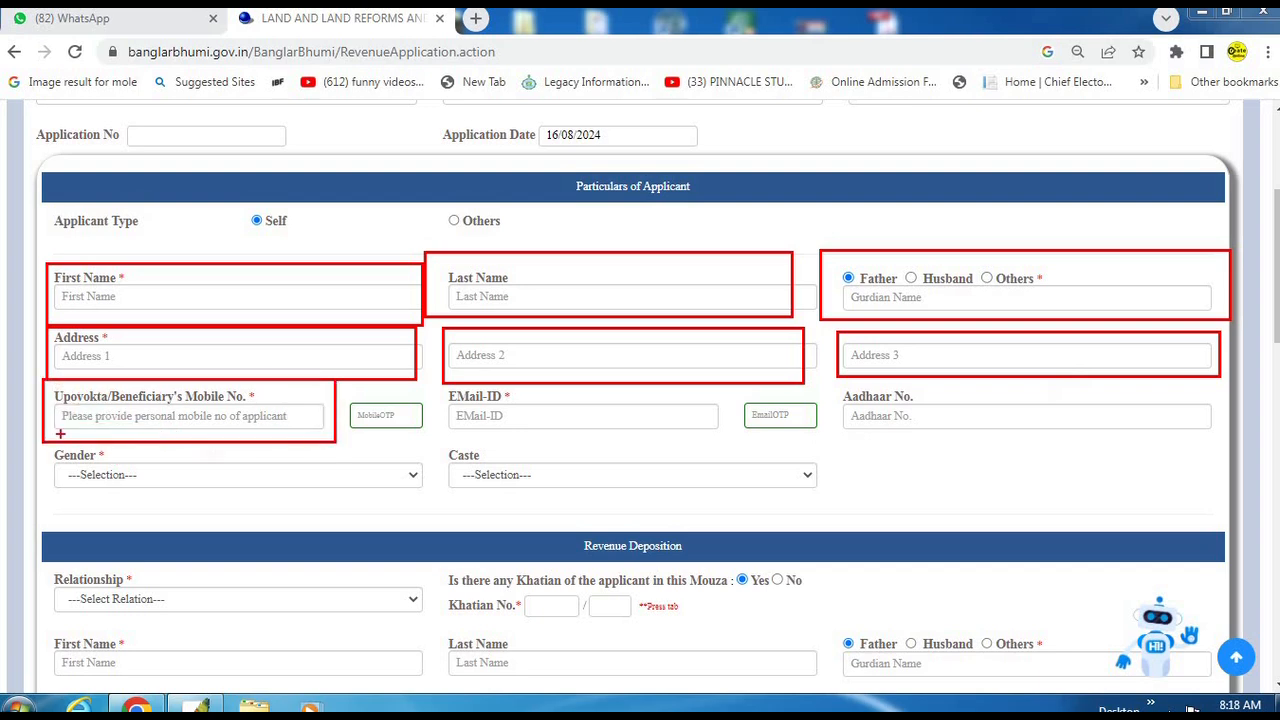
{"action": "left_click_drag", "start_coordinate": [42, 398], "coordinate": [340, 444]}
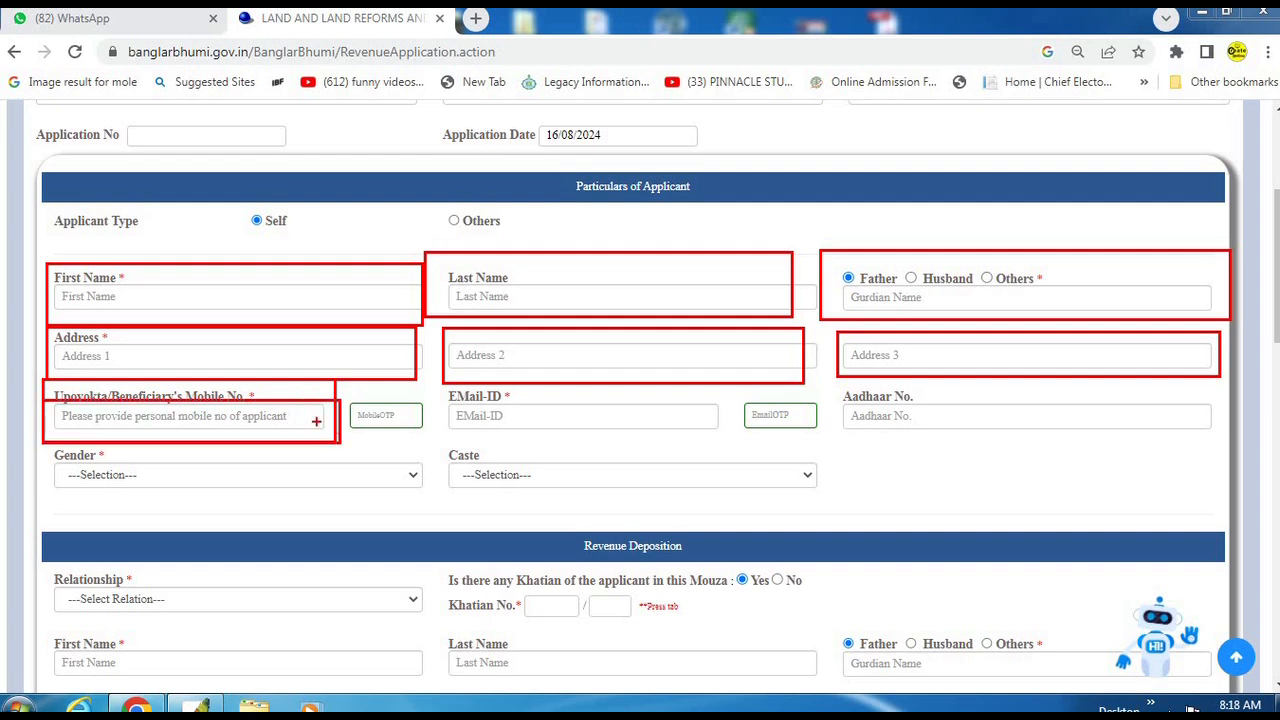
{"action": "left_click_drag", "start_coordinate": [341, 393], "coordinate": [430, 444]}
{"action": "mouse_move", "coordinate": [441, 389]}
{"action": "left_mouse_down"}
{"action": "mouse_move", "coordinate": [533, 430]}
{"action": "mouse_move", "coordinate": [728, 444]}
{"action": "left_mouse_up"}
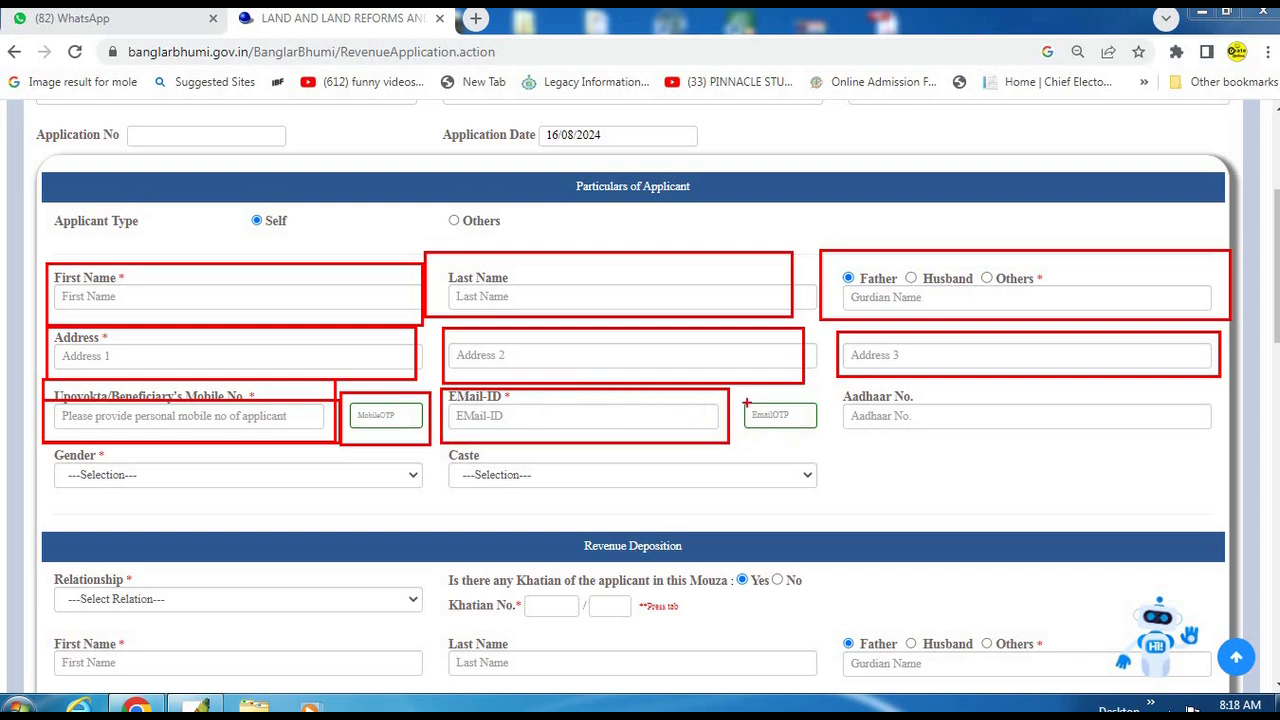
{"action": "left_click_drag", "start_coordinate": [734, 393], "coordinate": [828, 447]}
{"action": "mouse_move", "coordinate": [830, 388]}
{"action": "left_mouse_down"}
{"action": "mouse_move", "coordinate": [908, 414]}
{"action": "mouse_move", "coordinate": [1216, 461]}
{"action": "left_mouse_up"}
- Look through the Gender and Caste dropdown options without choosing either
{"action": "left_click", "coordinate": [170, 476]}
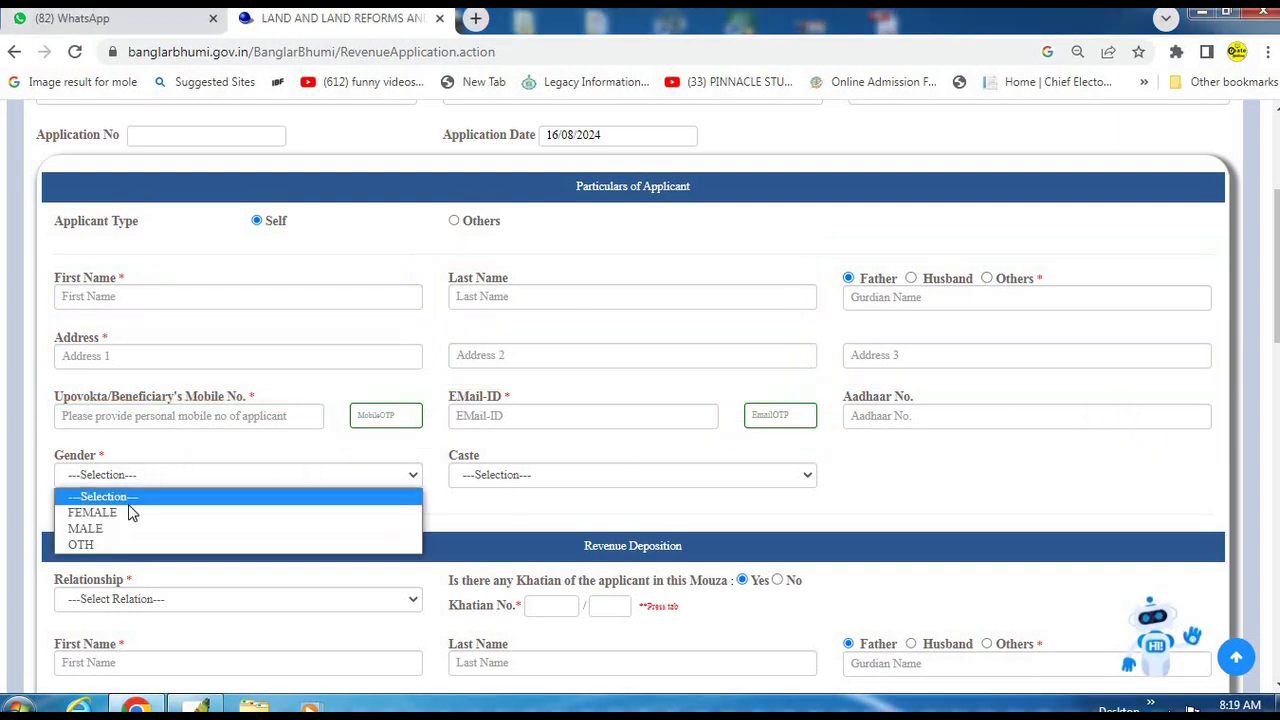
{"action": "left_click", "coordinate": [593, 477]}
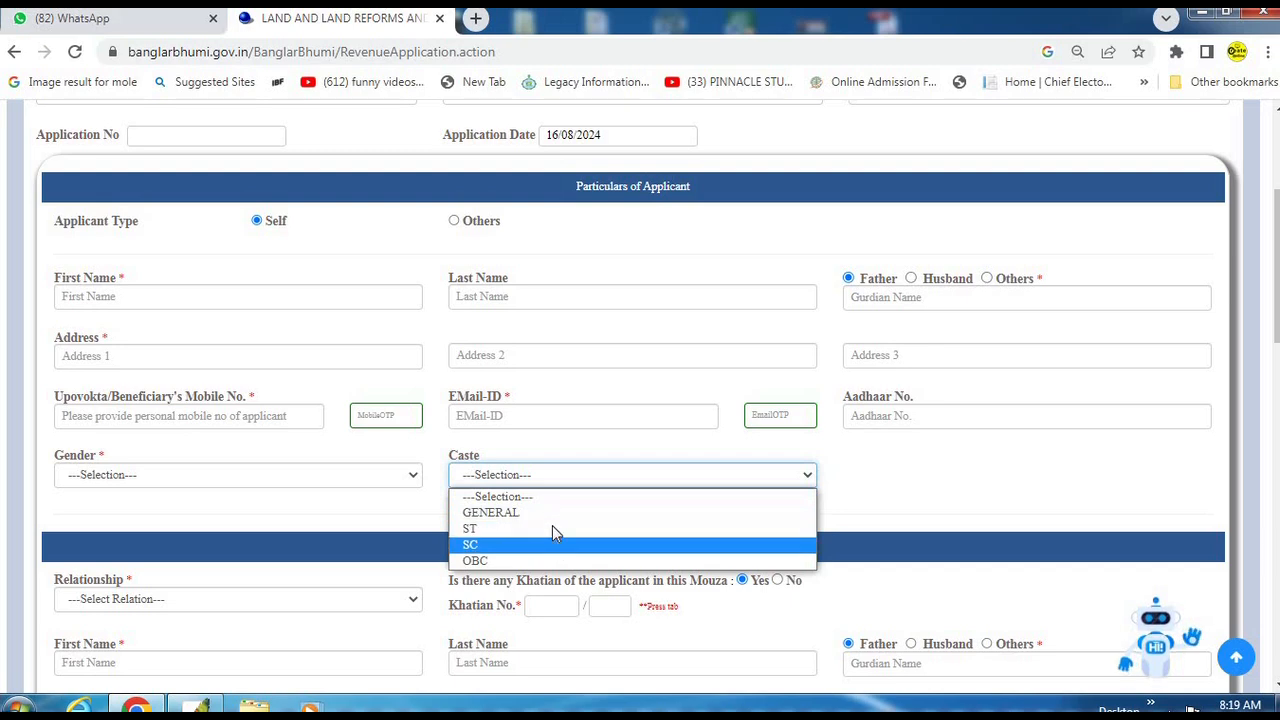
{"action": "left_click", "coordinate": [921, 492]}
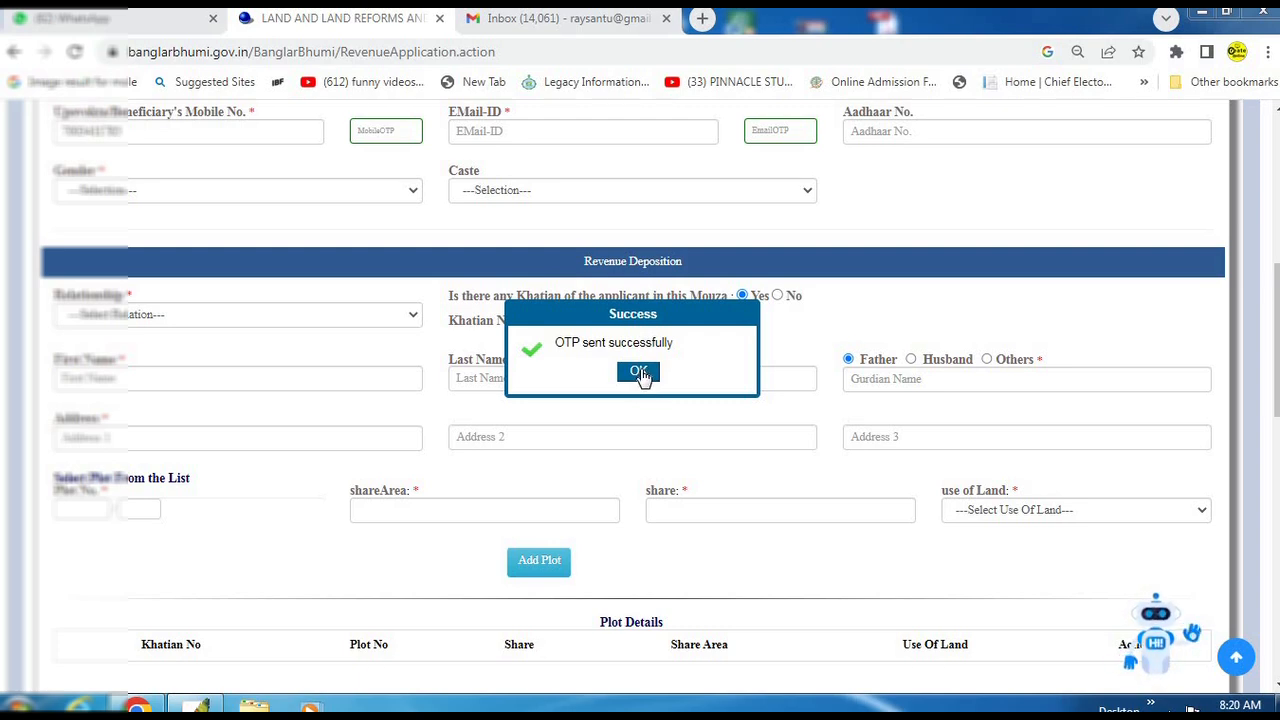
- Enter the mobile OTP and the applicant's e-mail, request the e-mail OTP, then go to Gmail
{"action": "left_click", "coordinate": [638, 372]}
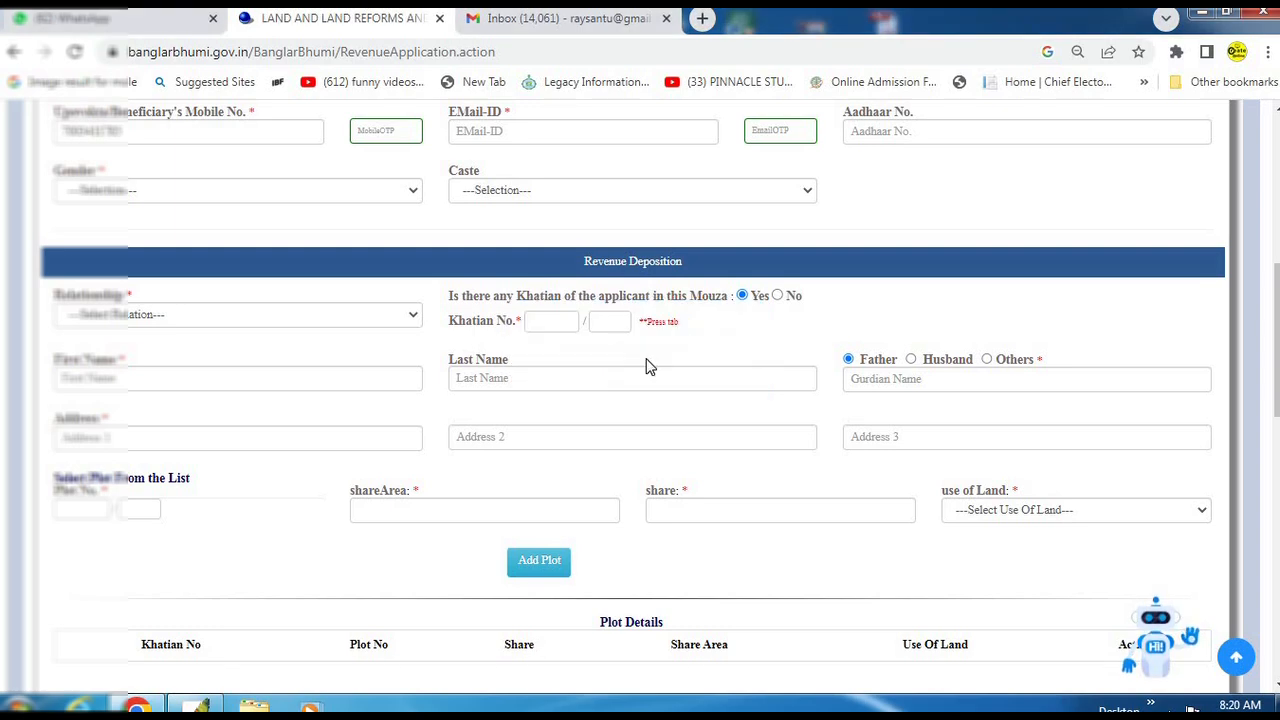
{"action": "left_click", "coordinate": [350, 124]}
{"action": "left_click", "coordinate": [435, 164]}
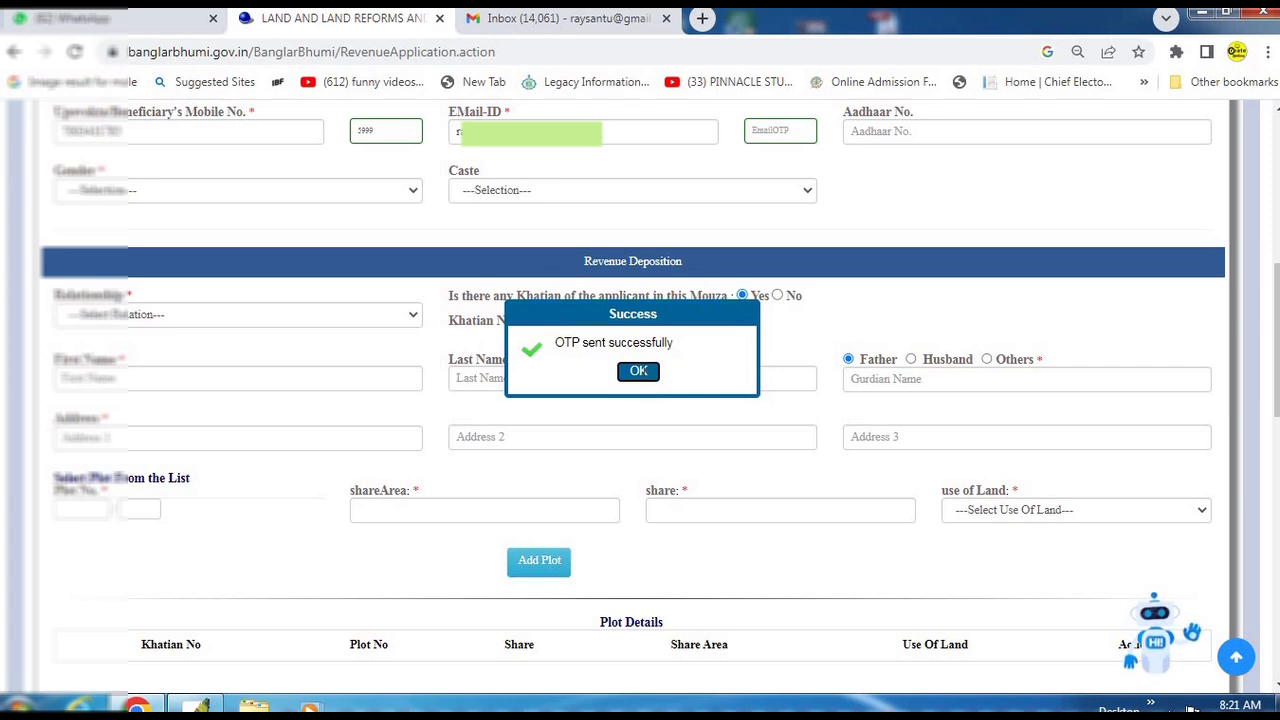
{"action": "left_click", "coordinate": [640, 372]}
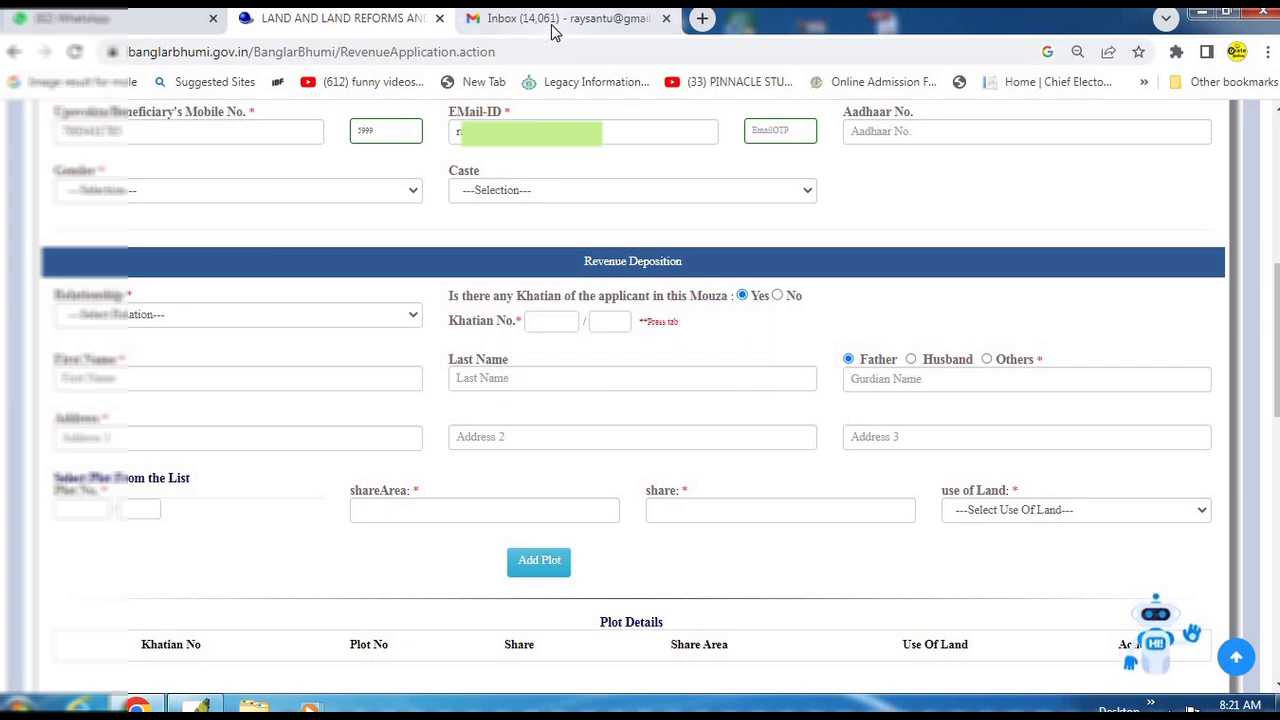
{"action": "left_click", "coordinate": [553, 30]}
- Refresh the Gmail inbox until the Khajna application OTP e-mail arrives
{"action": "left_click", "coordinate": [286, 176]}
{"action": "left_click", "coordinate": [286, 176]}
{"action": "left_click", "coordinate": [286, 176]}
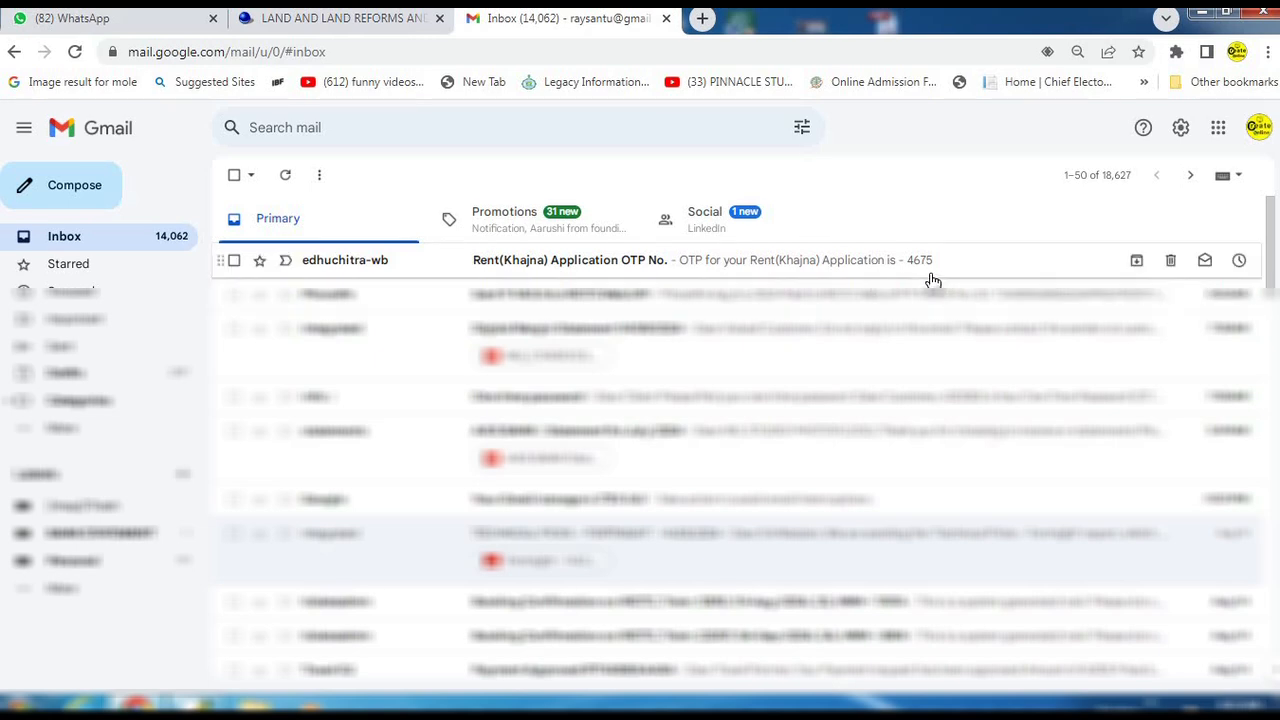
- Back on the BanglarBhumi form, enter the code from the mail in the EmailOTP field
{"action": "left_click", "coordinate": [335, 18]}
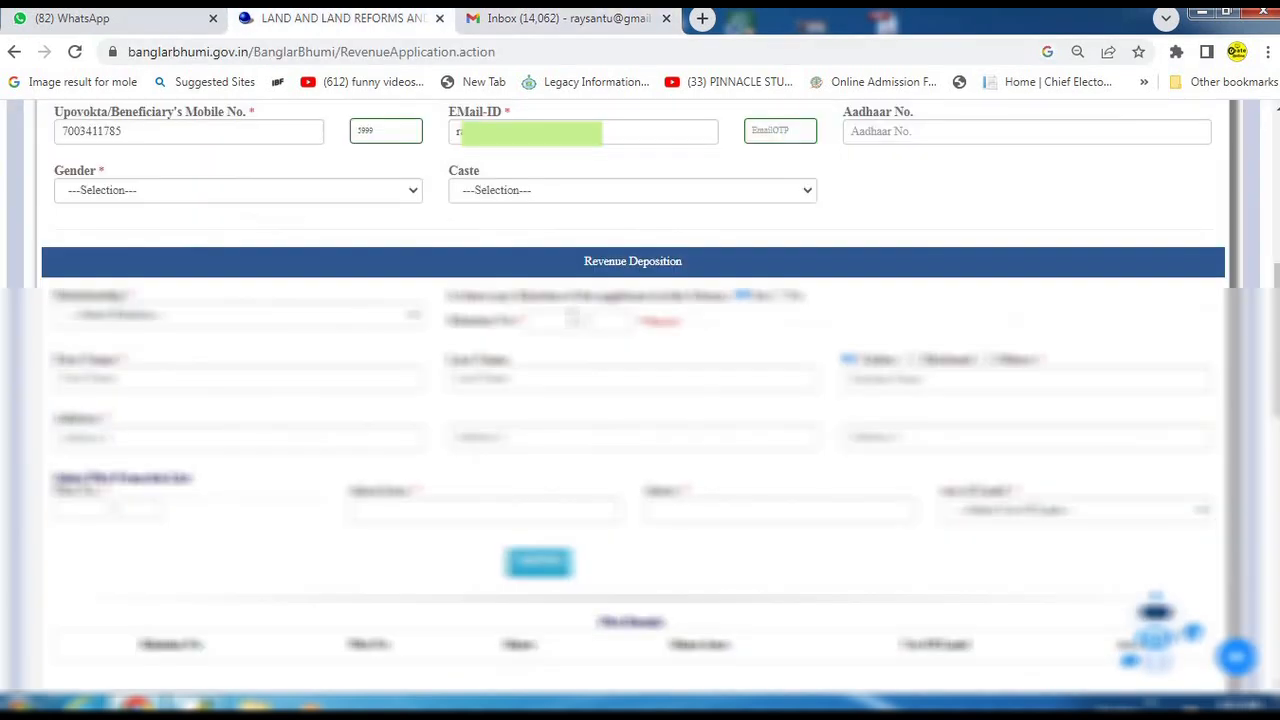
{"action": "left_click", "coordinate": [791, 130]}
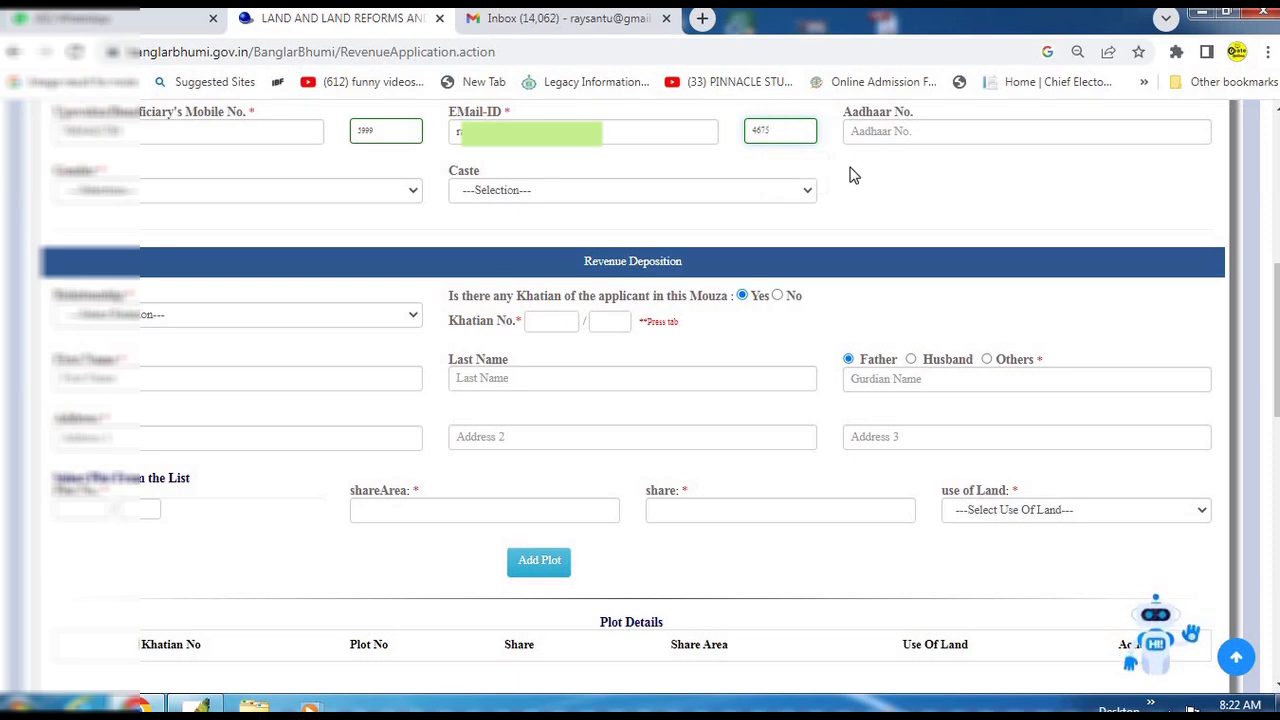
- Confirm the e-mail OTP entry, then set Gender to FEMALE and Caste to GENERAL
{"action": "key", "text": "Tab"}
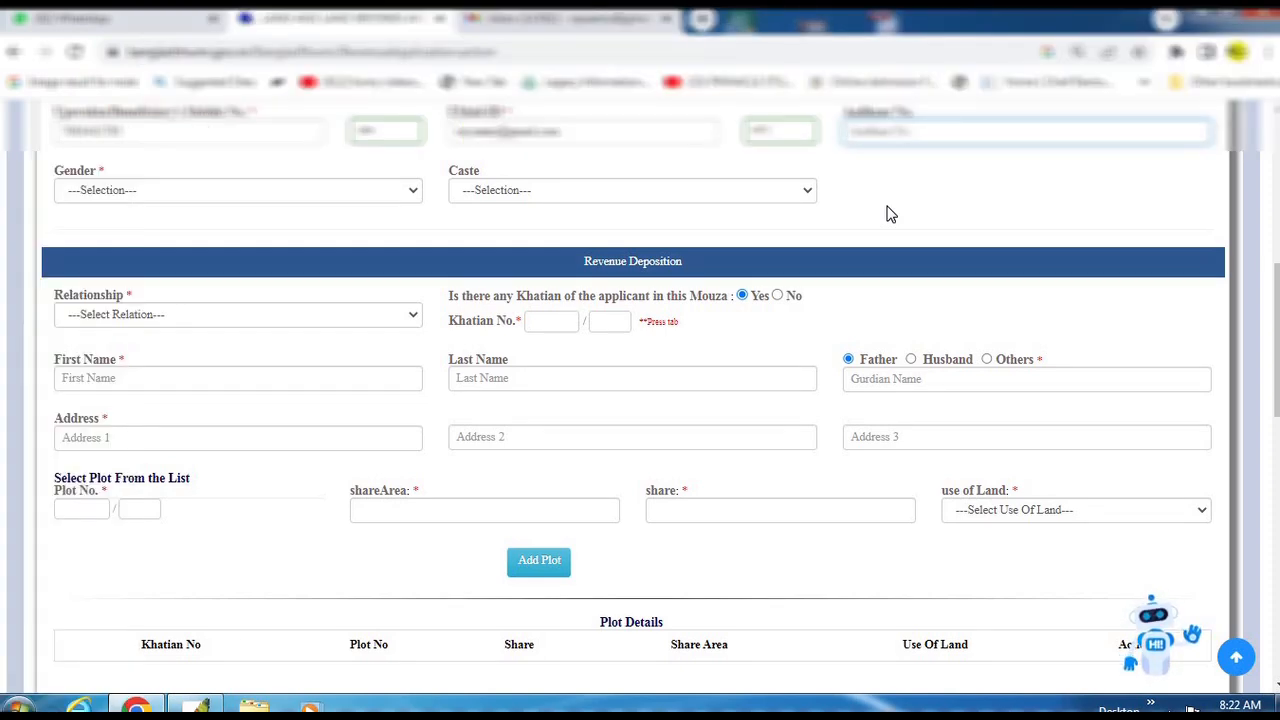
{"action": "left_click", "coordinate": [114, 195]}
{"action": "left_click", "coordinate": [115, 229]}
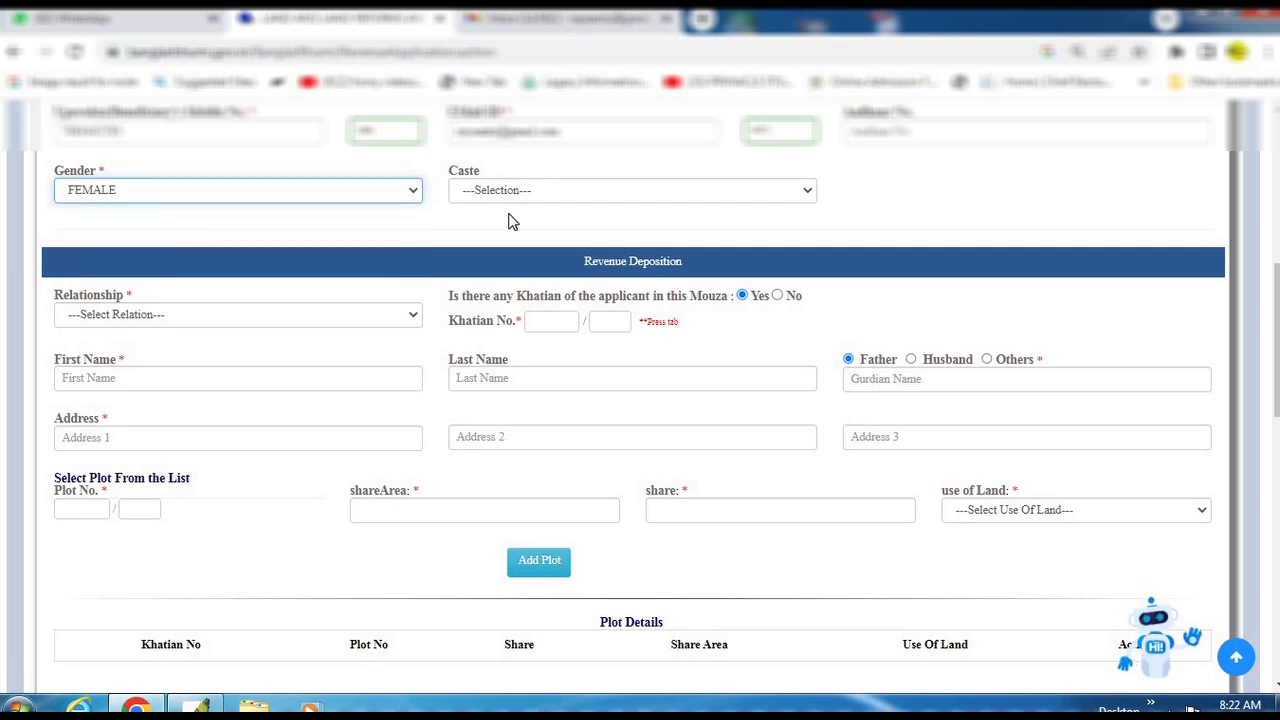
{"action": "left_click", "coordinate": [527, 197]}
{"action": "left_click", "coordinate": [530, 227]}
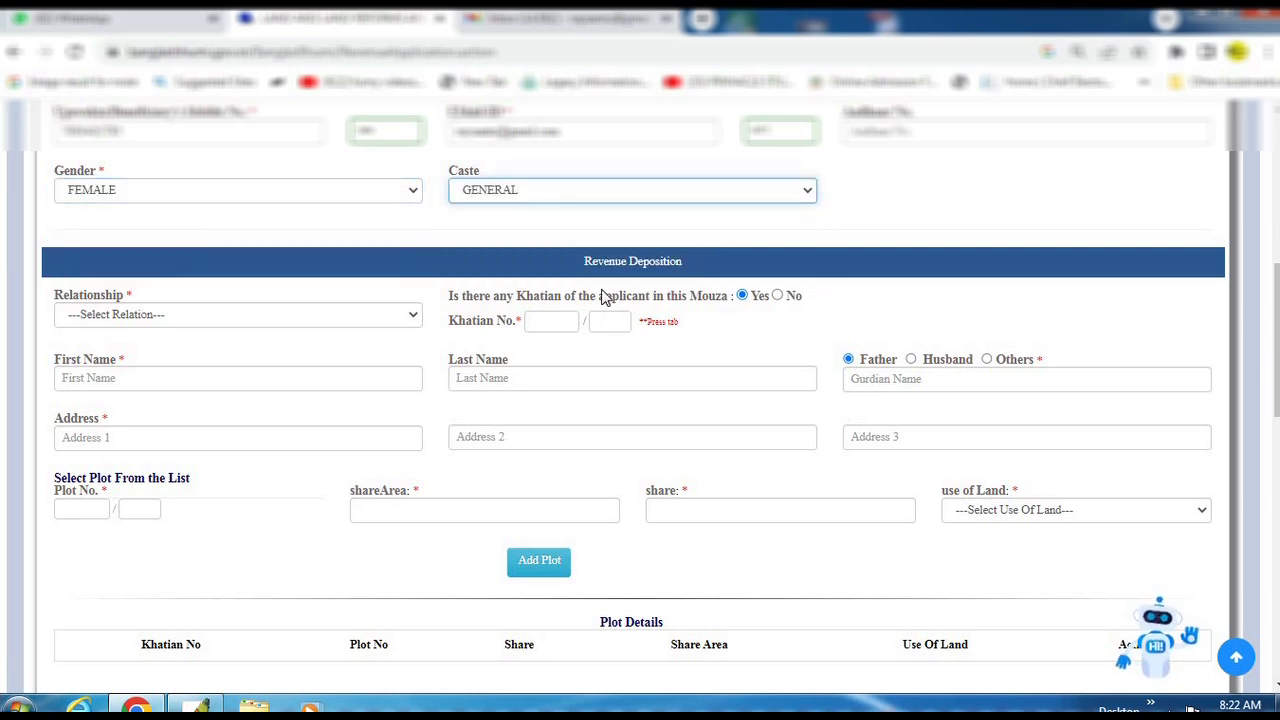
{"action": "left_click", "coordinate": [913, 209]}
{"action": "scroll", "coordinate": [912, 212], "scroll_direction": "down", "scroll_amount": 1}
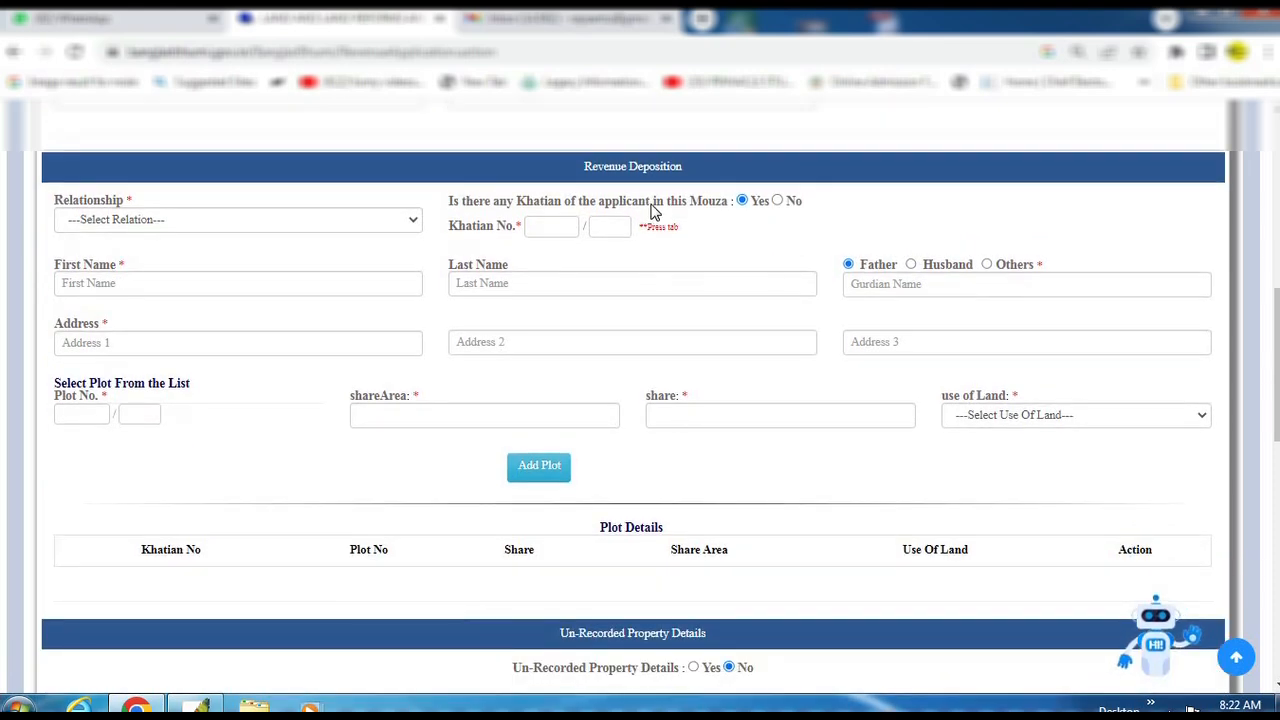
- Choose [01]Self as the Revenue Deposition relationship, autofilling name, father's name and address
{"action": "left_click_drag", "start_coordinate": [553, 139], "coordinate": [723, 189]}
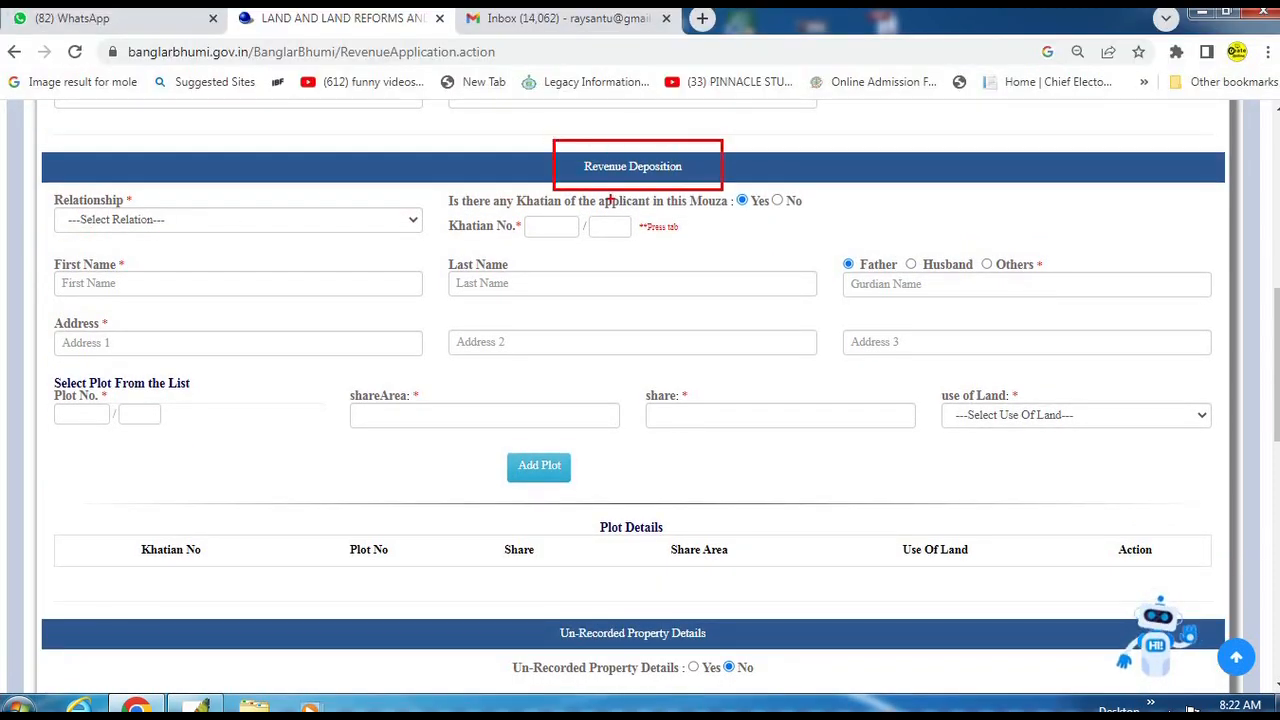
{"action": "key", "text": "Escape"}
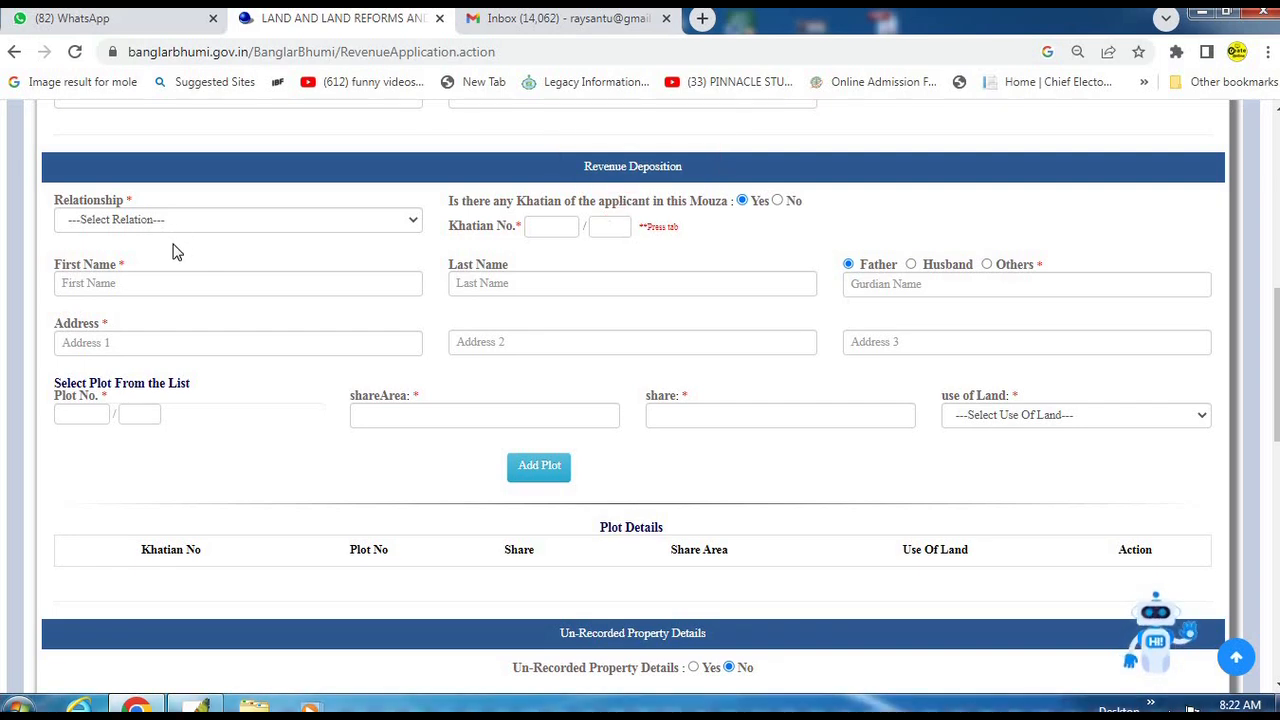
{"action": "left_click", "coordinate": [168, 222]}
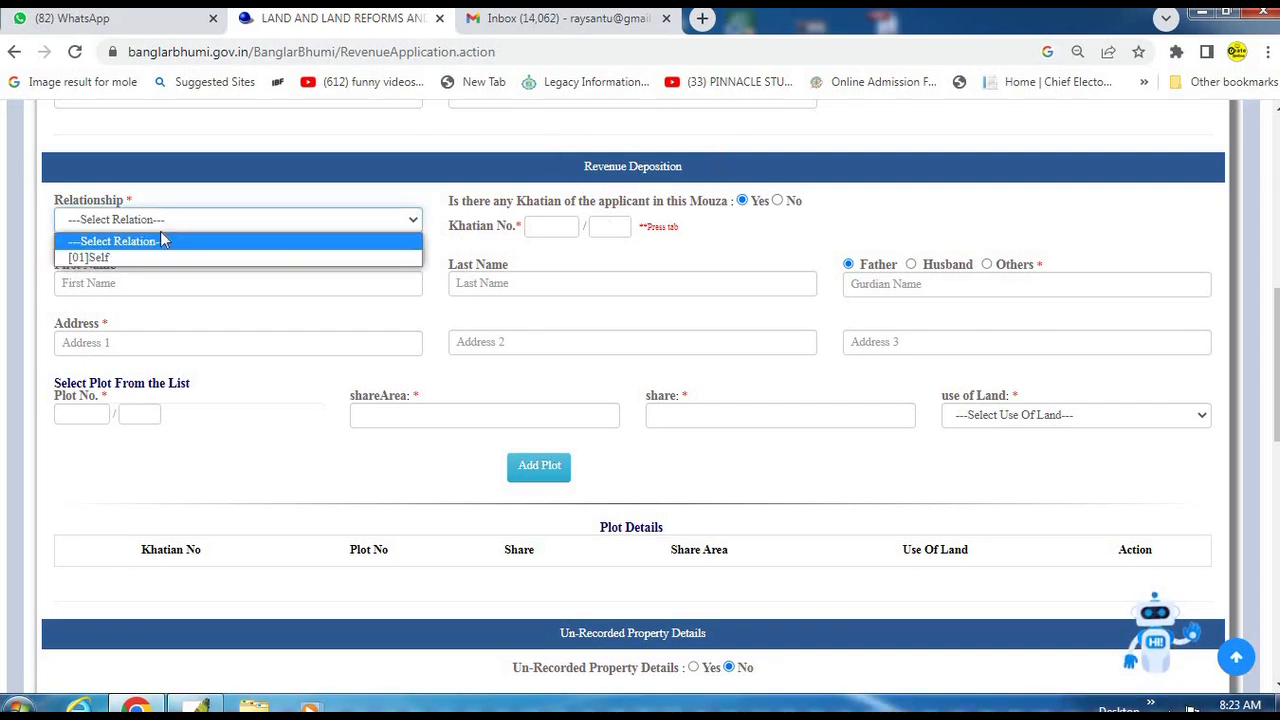
{"action": "left_click", "coordinate": [148, 257]}
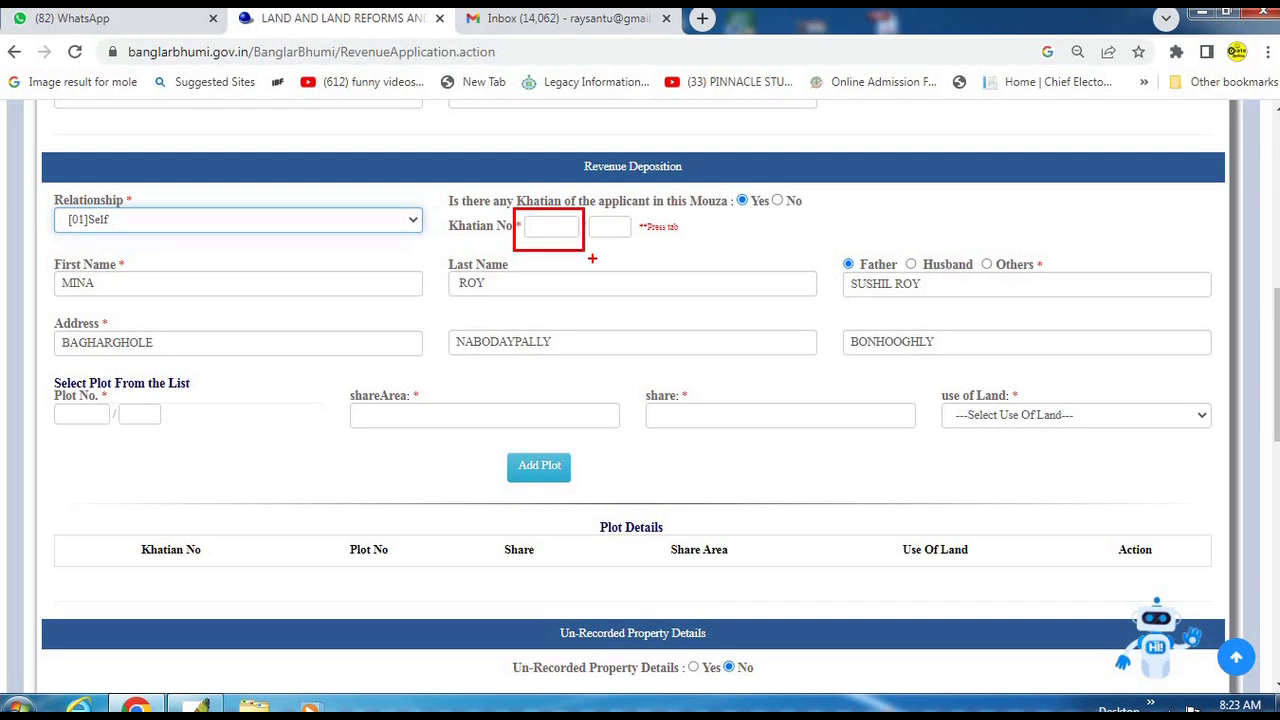
- Submit khatian 3449 for lookup, loading one (006)Danga plot with share 1224 and area 0.0500
{"action": "key", "text": "Escape"}
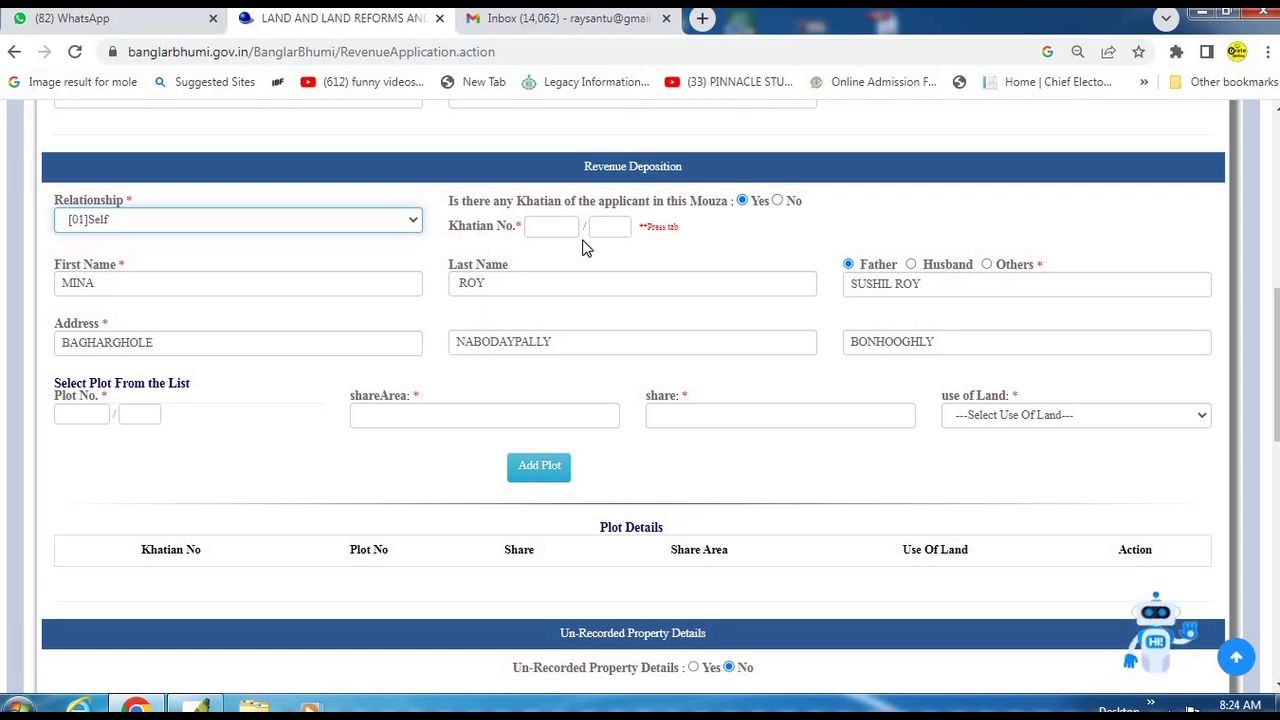
{"action": "type", "text": "2275"}
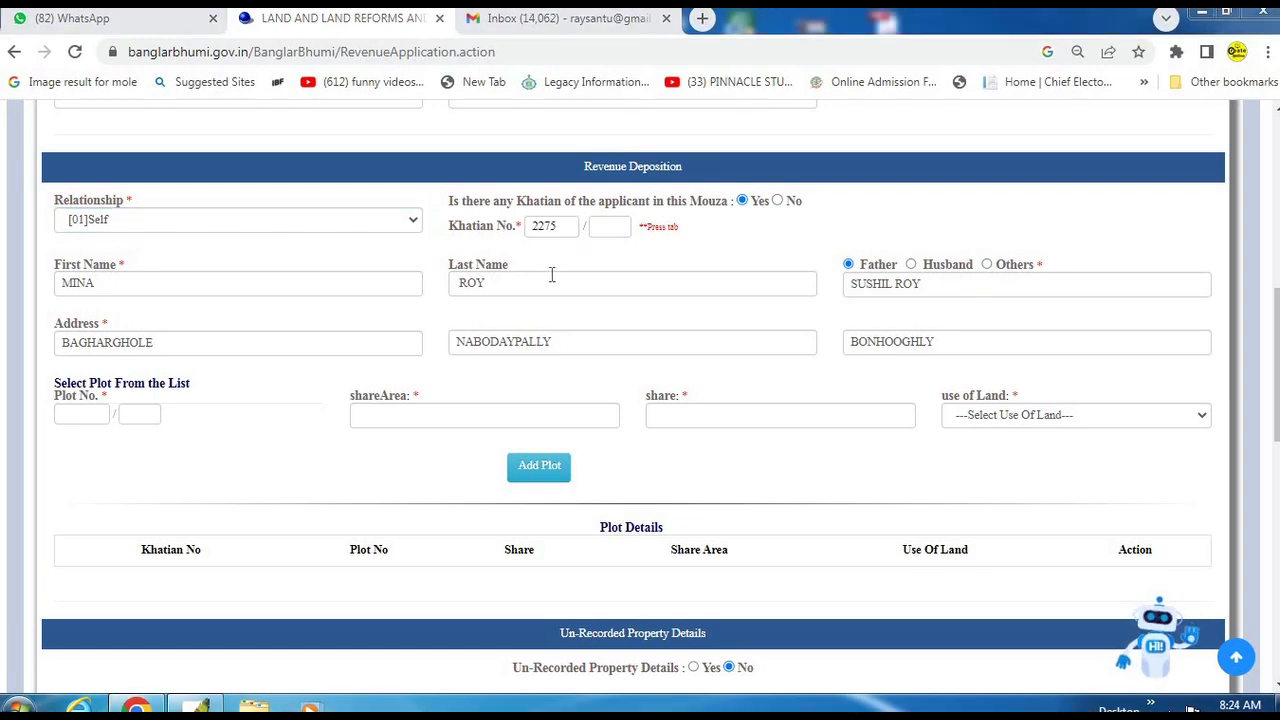
{"action": "left_click", "coordinate": [574, 229]}
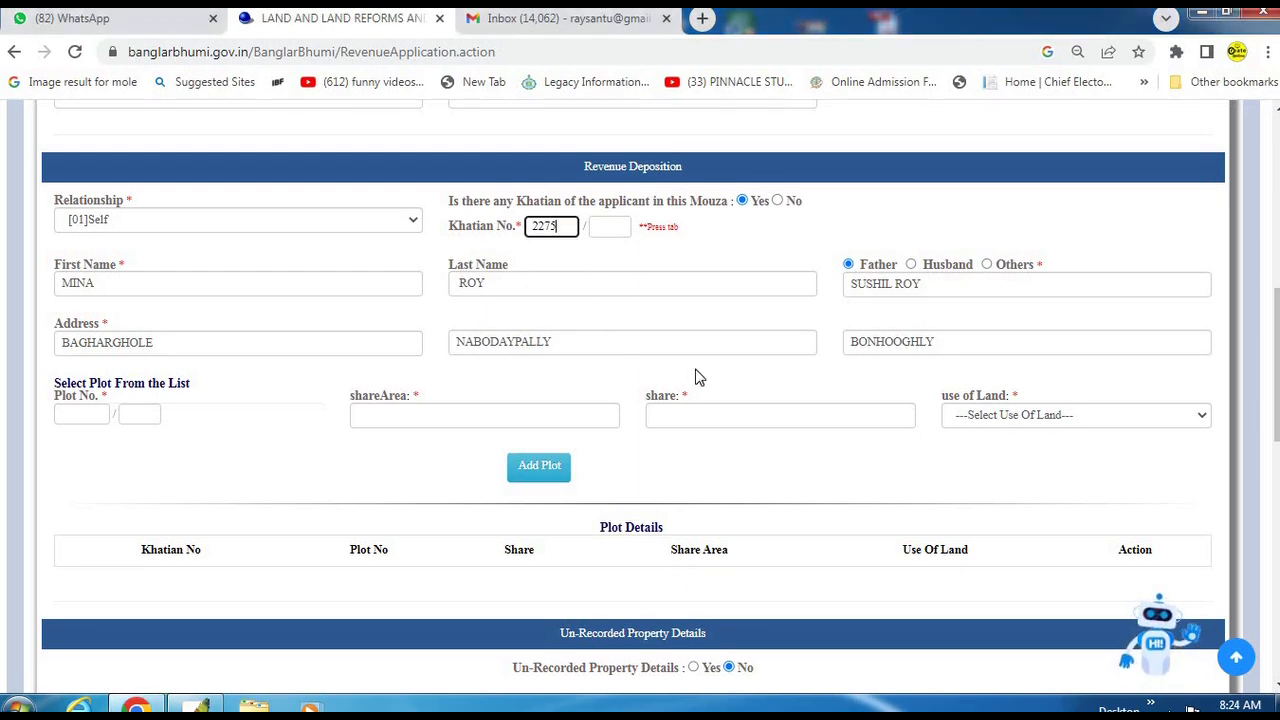
{"action": "key", "text": "Tab"}
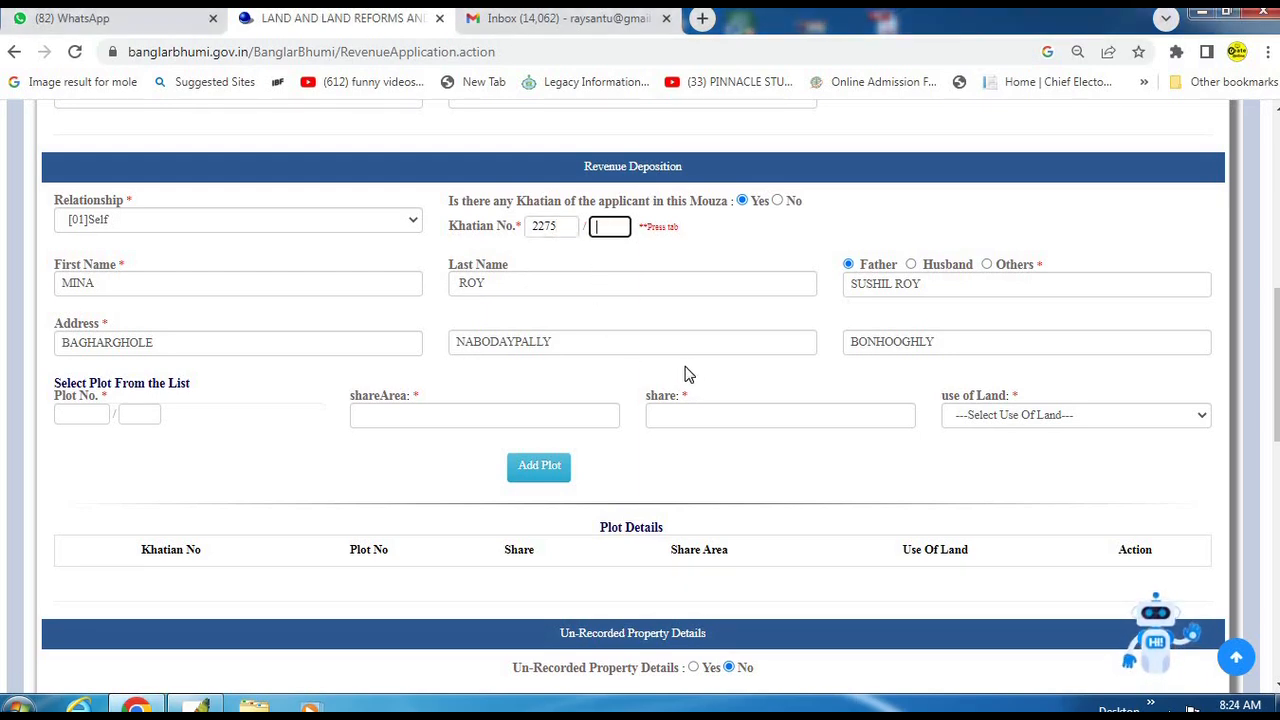
{"action": "key", "text": "Tab"}
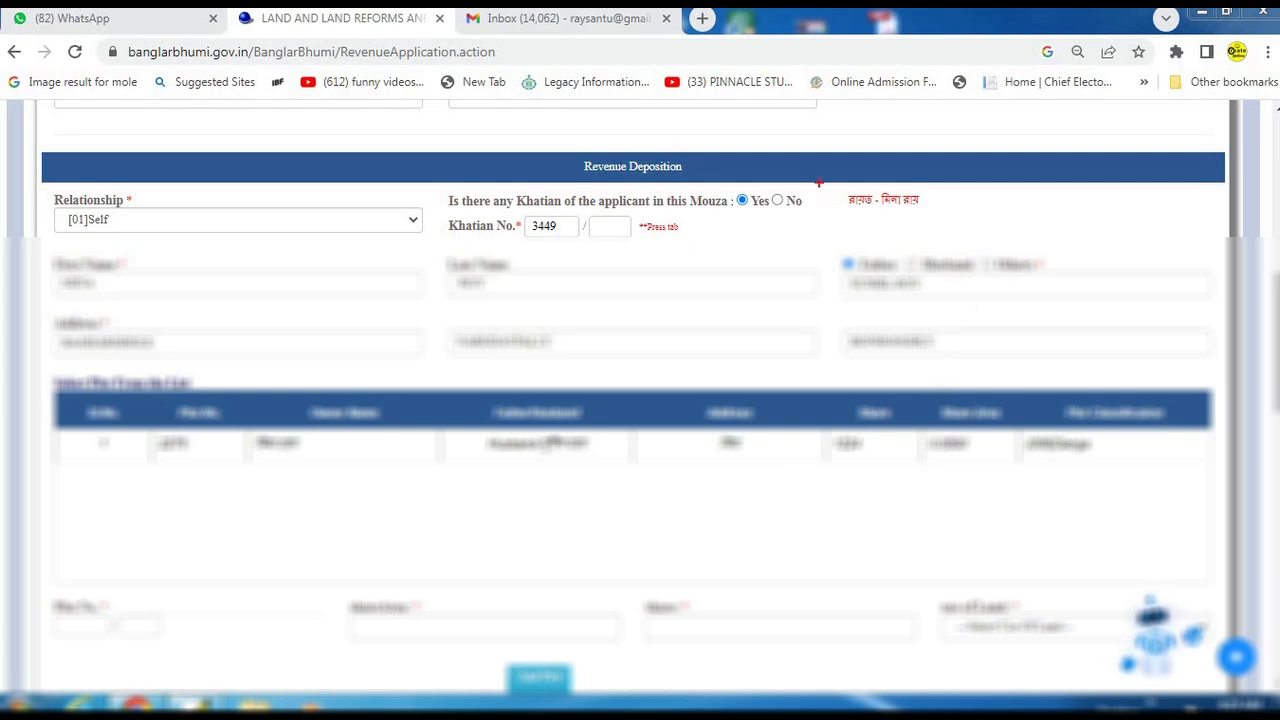
{"action": "left_click_drag", "start_coordinate": [820, 178], "coordinate": [966, 230]}
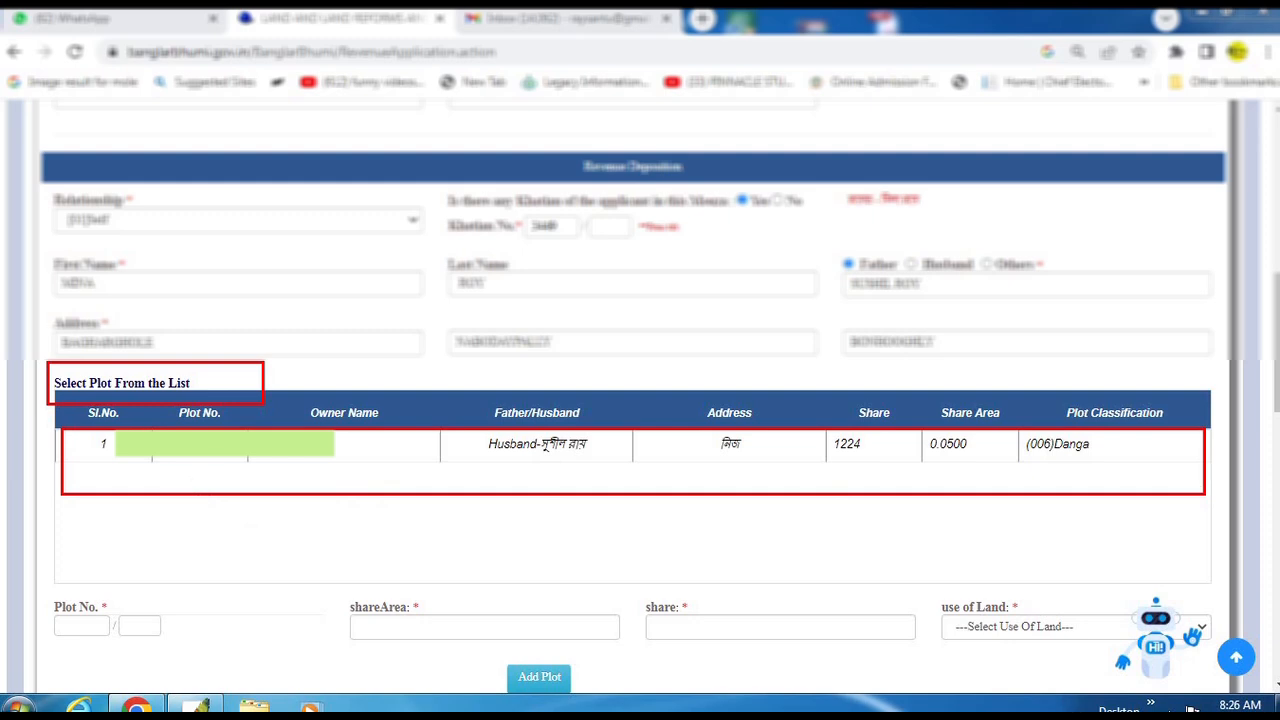
- Pick row 1 from the plot list, filling plot 2275 with share area 0.0500 and share 1224
{"action": "left_click_drag", "start_coordinate": [923, 434], "coordinate": [983, 467]}
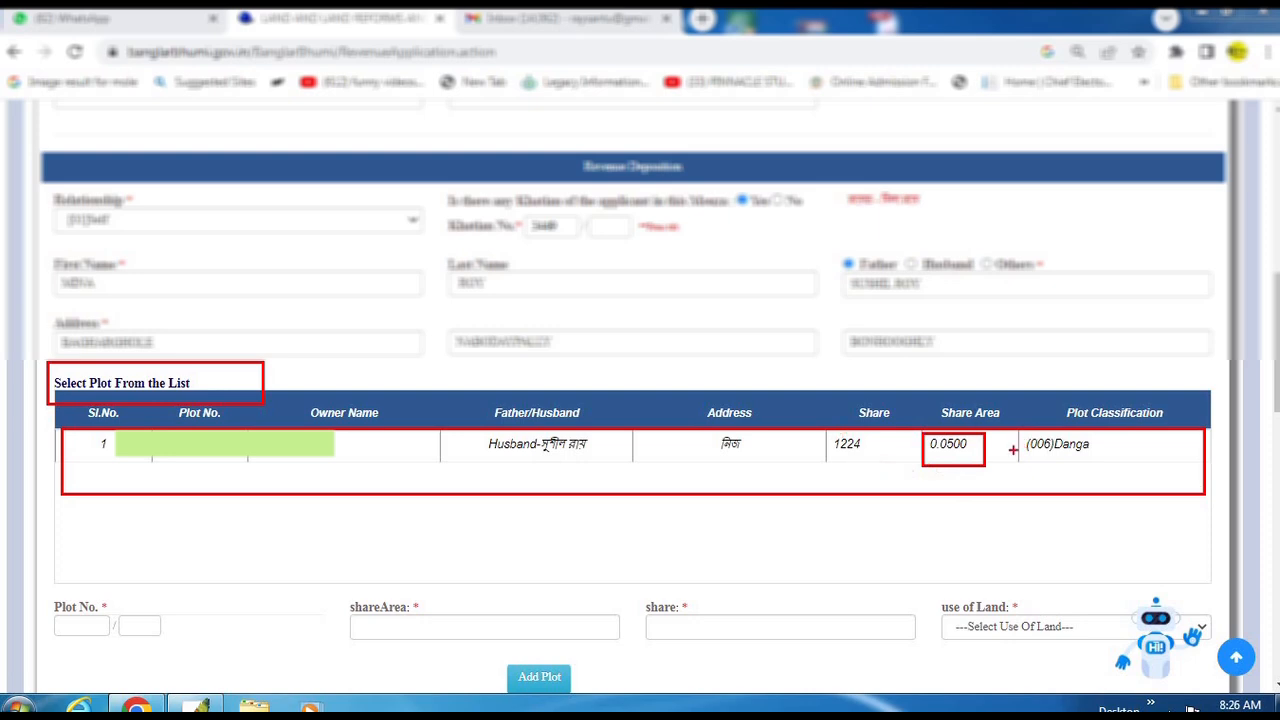
{"action": "left_click_drag", "start_coordinate": [1016, 432], "coordinate": [1126, 465]}
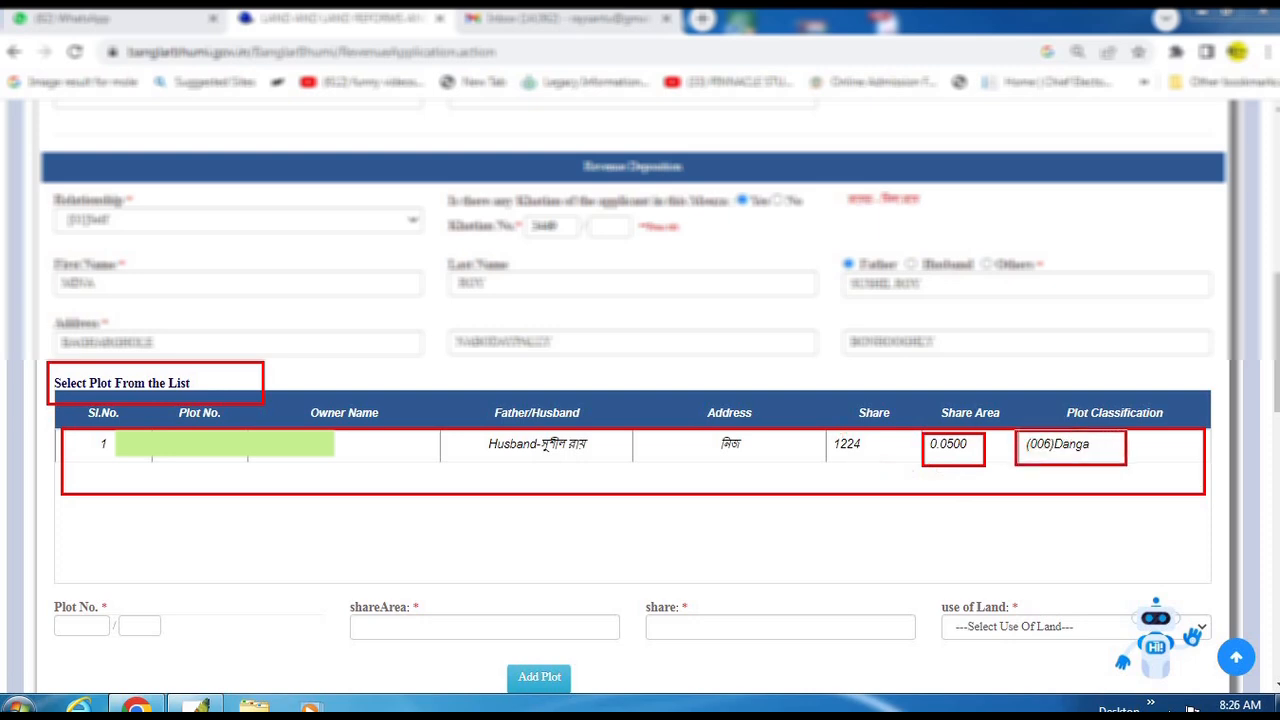
{"action": "key", "text": "Escape"}
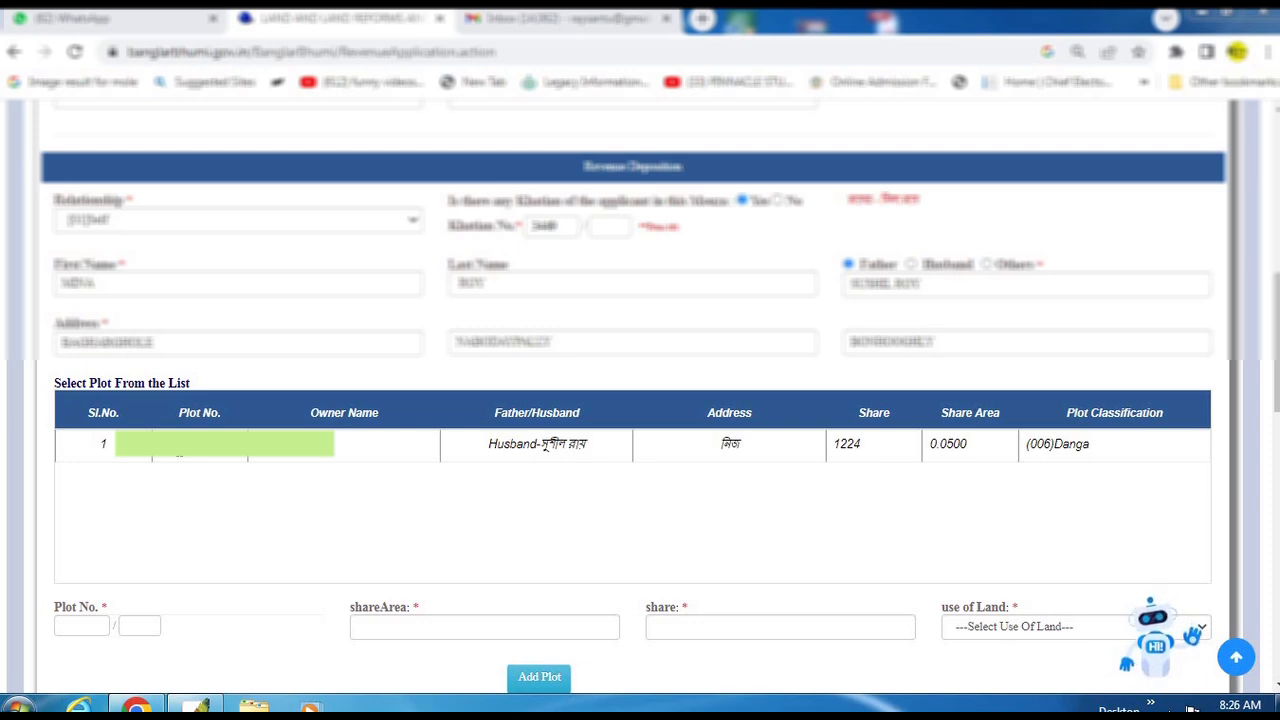
{"action": "left_click", "coordinate": [677, 455]}
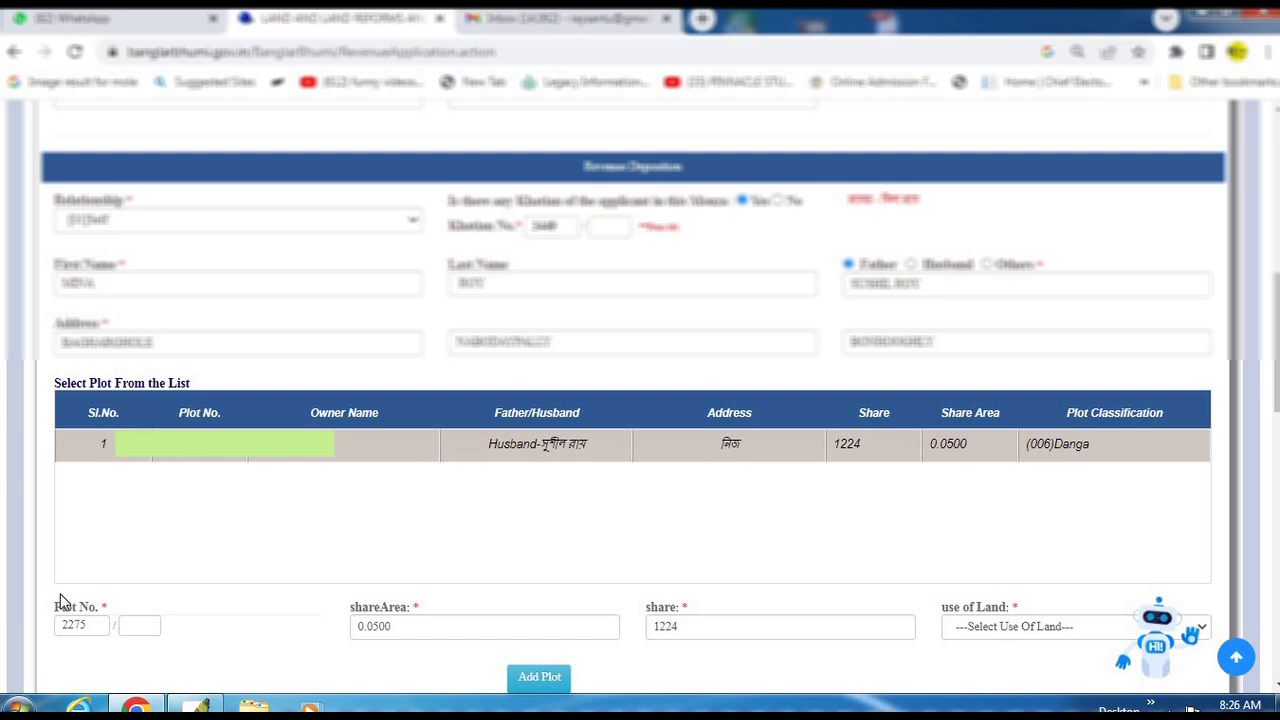
- Check the filled plot entry row and bring up the use of Land choices
{"action": "mouse_move", "coordinate": [46, 584]}
{"action": "left_mouse_down"}
{"action": "mouse_move", "coordinate": [288, 648]}
{"action": "mouse_move", "coordinate": [264, 652]}
{"action": "left_mouse_up"}
{"action": "left_click_drag", "start_coordinate": [309, 585], "coordinate": [596, 646]}
{"action": "mouse_move", "coordinate": [631, 594]}
{"action": "left_mouse_down"}
{"action": "mouse_move", "coordinate": [800, 650]}
{"action": "mouse_move", "coordinate": [887, 650]}
{"action": "left_mouse_up"}
{"action": "left_click_drag", "start_coordinate": [919, 585], "coordinate": [1223, 650]}
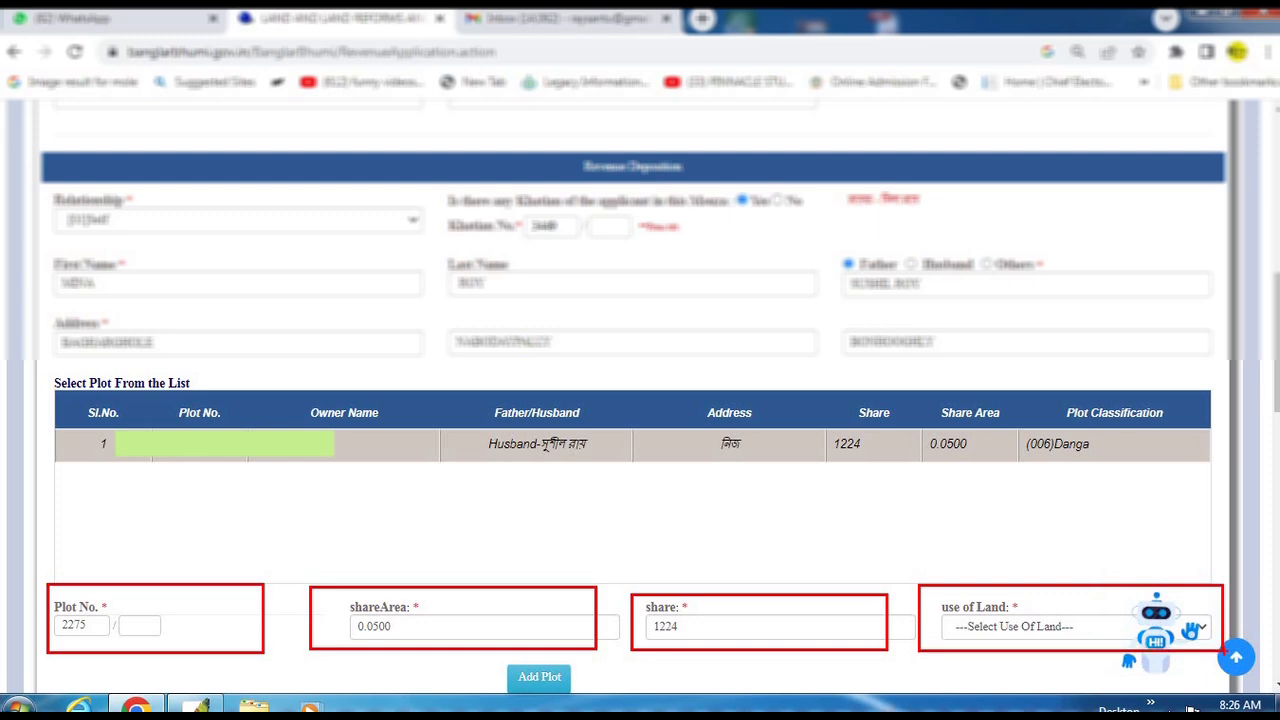
{"action": "key", "text": "Escape"}
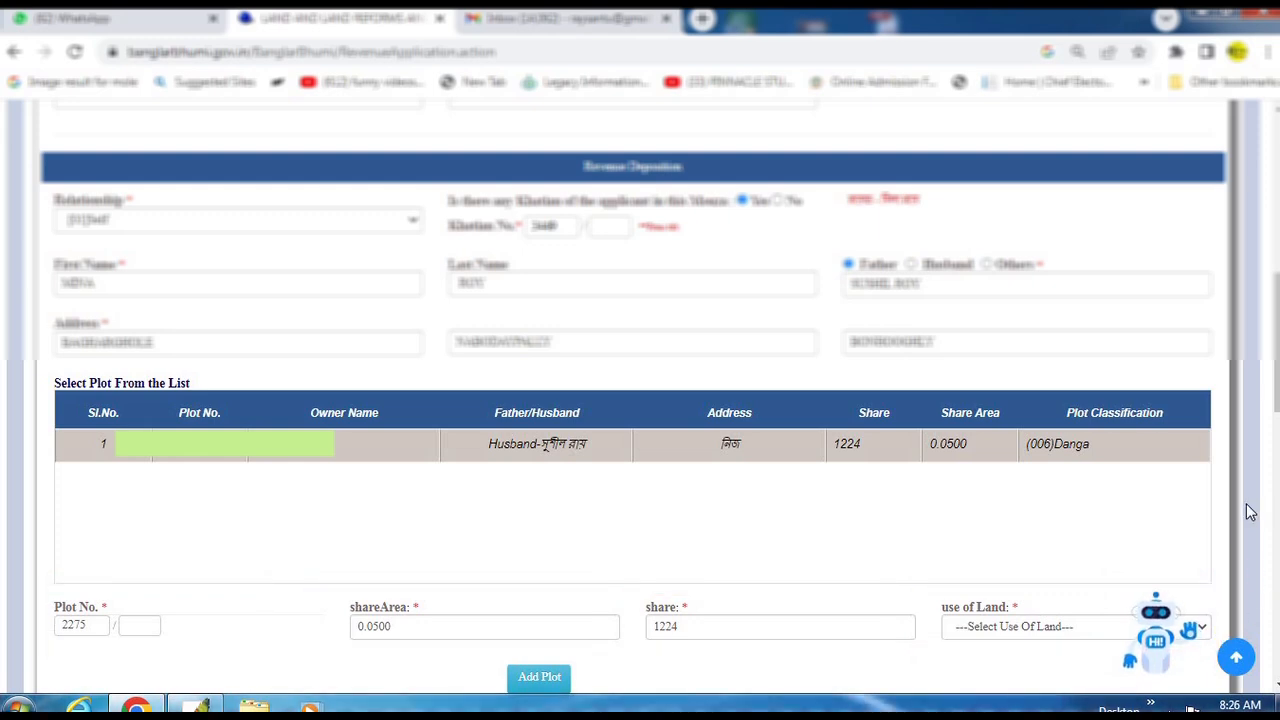
{"action": "scroll", "coordinate": [905, 285], "scroll_direction": "down", "scroll_amount": 4}
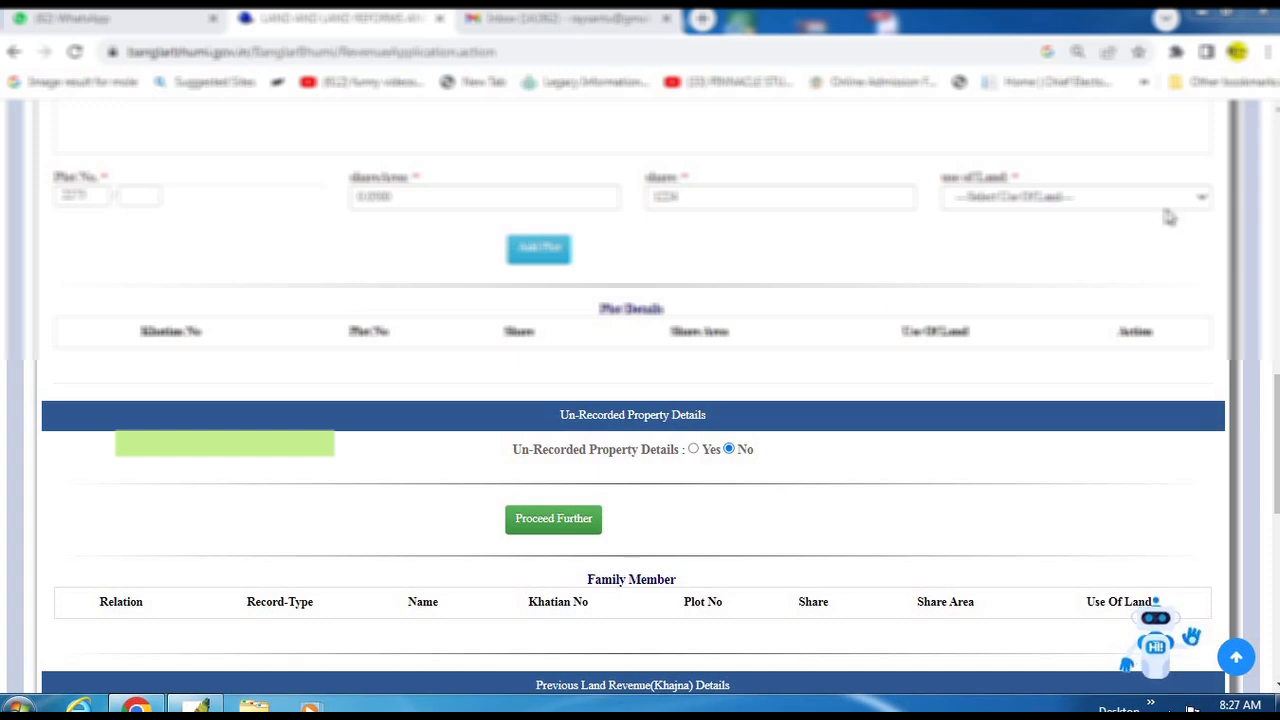
{"action": "left_click", "coordinate": [1065, 199]}
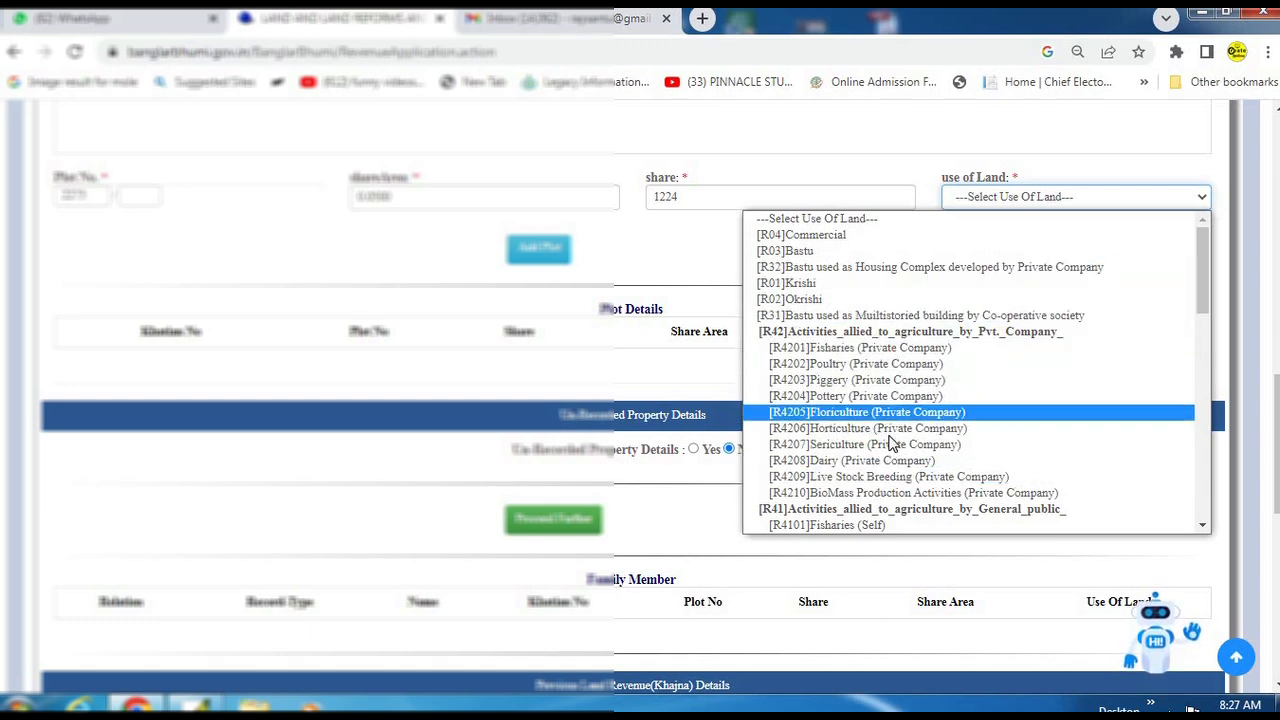
- Set the use of Land for plot 2275 to [R03]Bastu
{"action": "scroll", "coordinate": [880, 460], "scroll_direction": "down", "scroll_amount": 15}
{"action": "scroll", "coordinate": [880, 456], "scroll_direction": "up", "scroll_amount": 15}
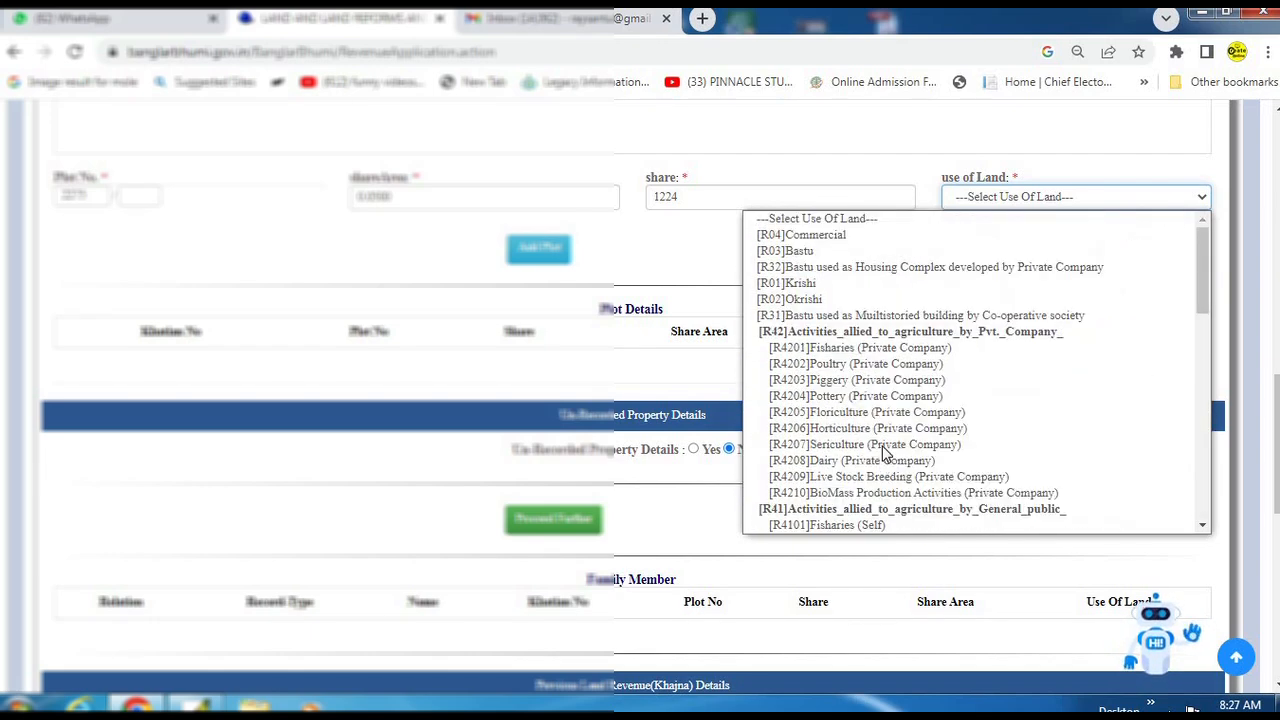
{"action": "left_click", "coordinate": [855, 251]}
{"action": "left_click_drag", "start_coordinate": [484, 222], "coordinate": [615, 283]}
{"action": "key", "text": "Escape"}
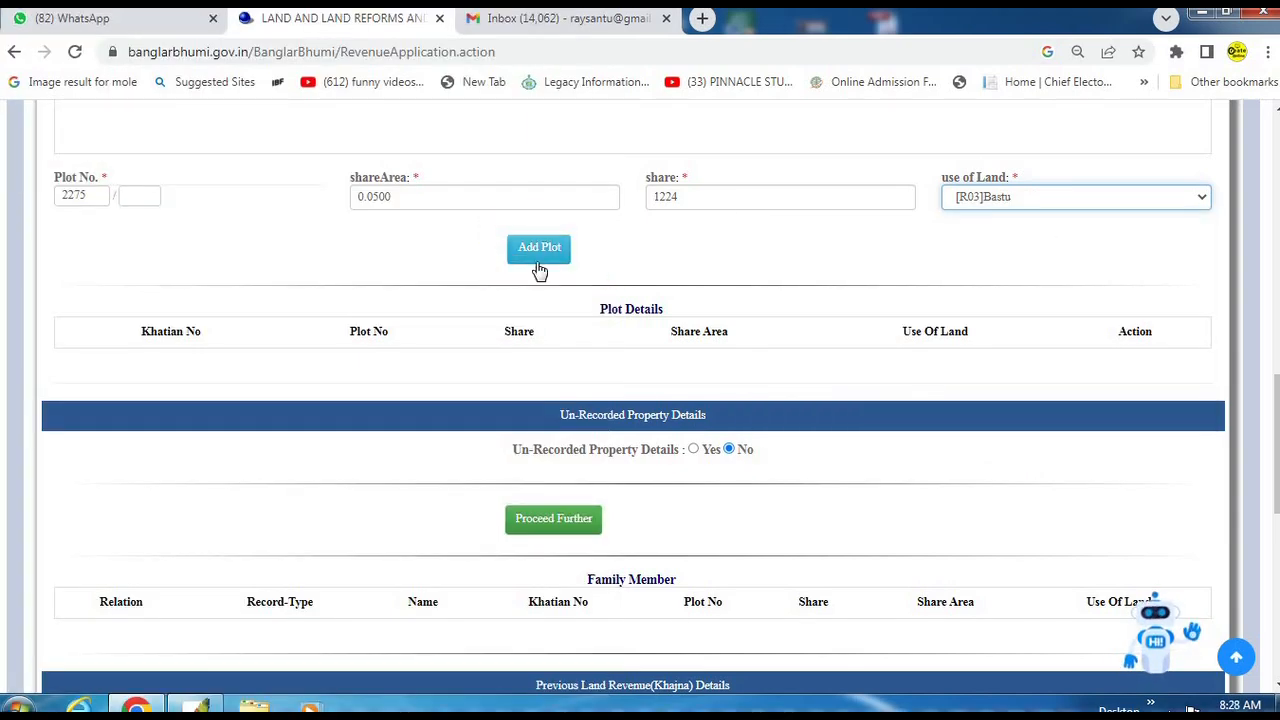
- Add plot 2275 to the Plot Details table and check its share 1224, area 0.0500 row
{"action": "left_click", "coordinate": [541, 251]}
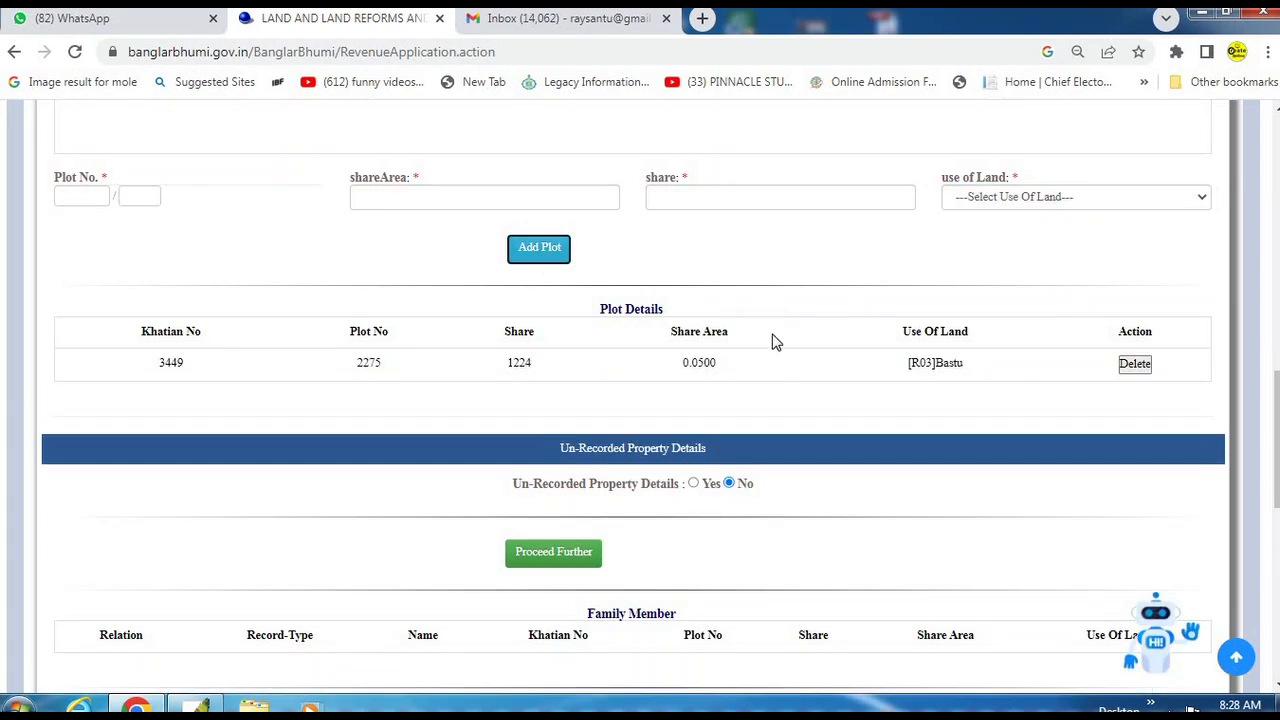
{"action": "mouse_move", "coordinate": [96, 297]}
{"action": "left_mouse_down"}
{"action": "mouse_move", "coordinate": [306, 374]}
{"action": "mouse_move", "coordinate": [908, 374]}
{"action": "mouse_move", "coordinate": [1220, 409]}
{"action": "left_mouse_up"}
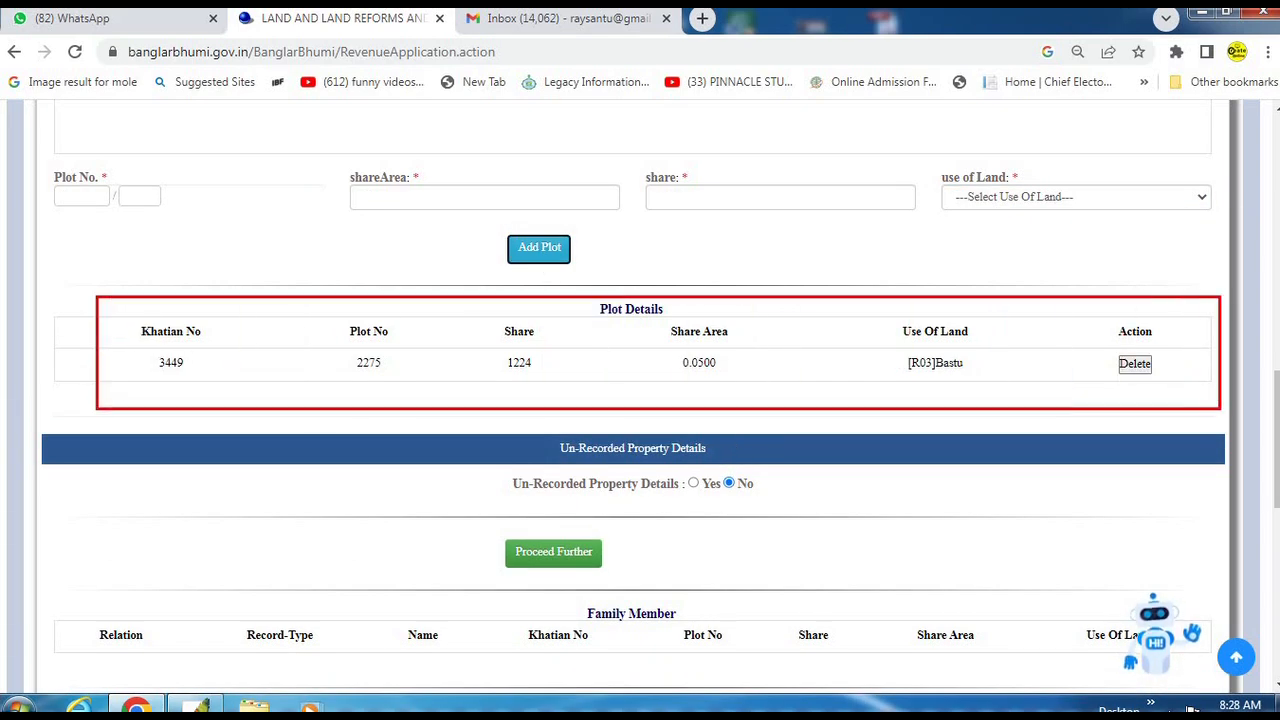
{"action": "left_click_drag", "start_coordinate": [577, 292], "coordinate": [675, 326]}
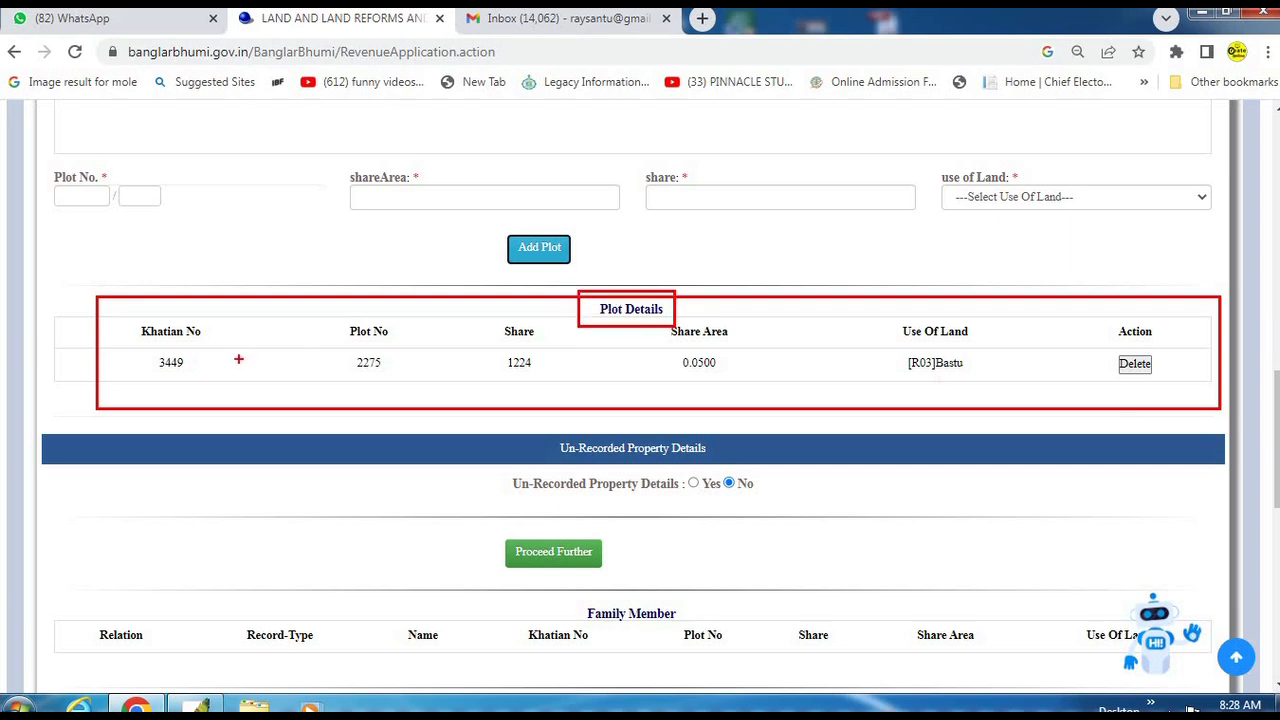
{"action": "mouse_move", "coordinate": [112, 341]}
{"action": "left_mouse_down"}
{"action": "mouse_move", "coordinate": [851, 401]}
{"action": "mouse_move", "coordinate": [1191, 392]}
{"action": "left_mouse_up"}
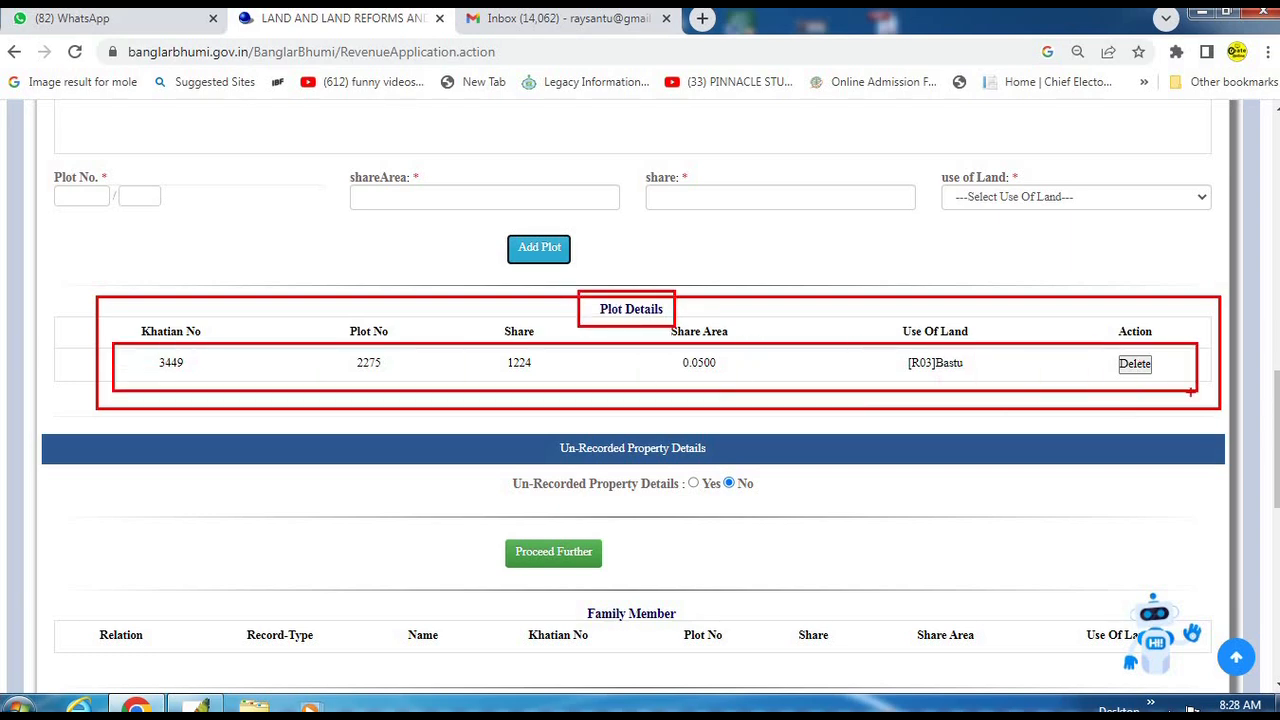
{"action": "key", "text": "Escape"}
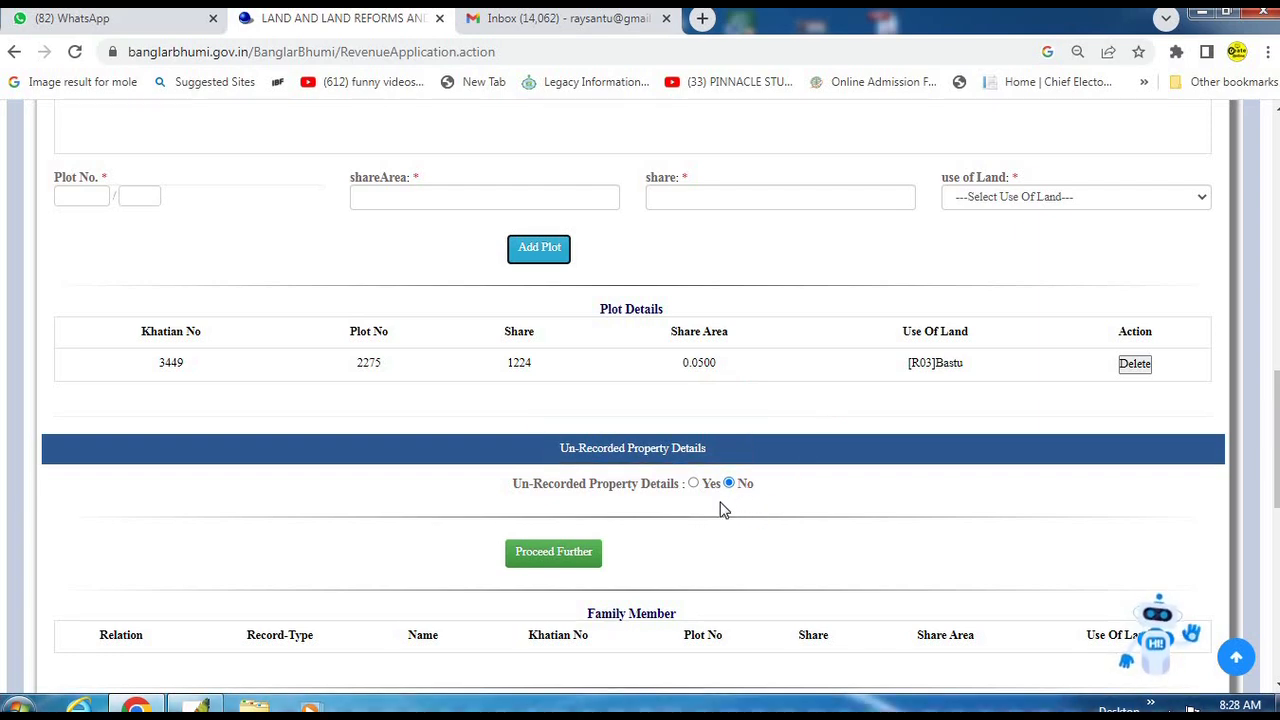
- Answer No for Un-Recorded Property Details so the deed fields drop away
{"action": "left_click", "coordinate": [693, 484]}
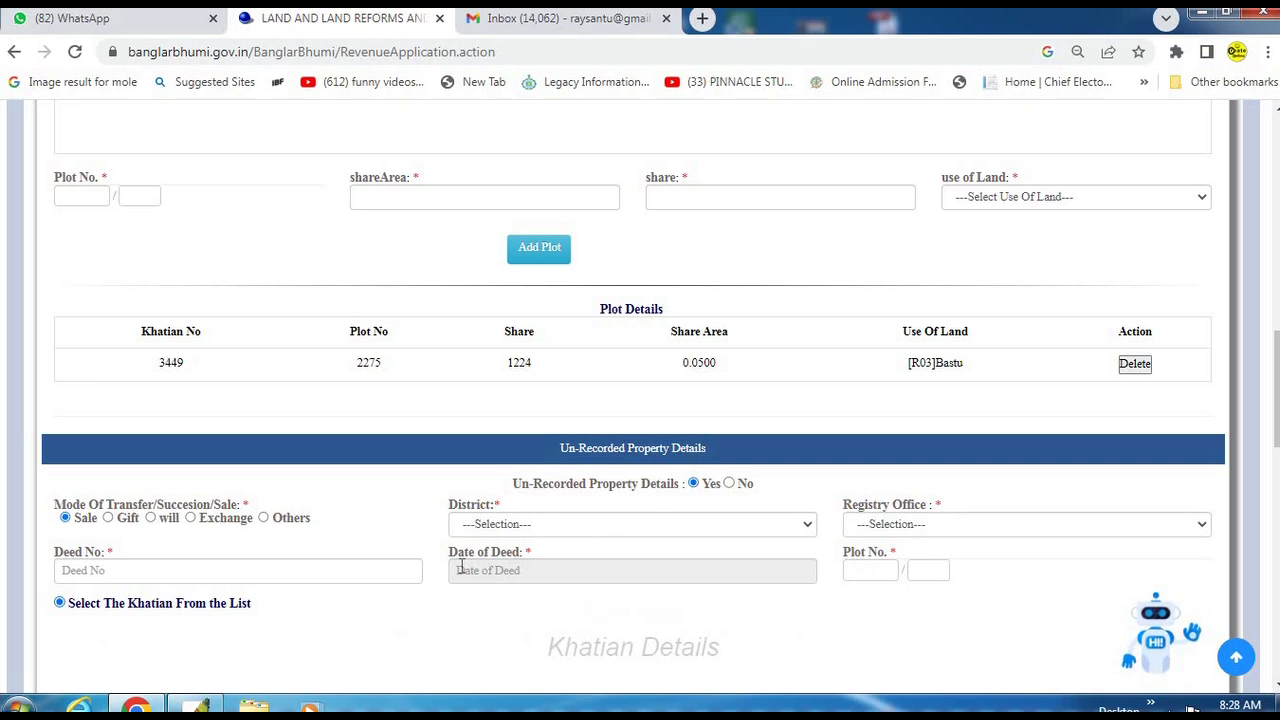
{"action": "scroll", "coordinate": [466, 560], "scroll_direction": "down", "scroll_amount": 1}
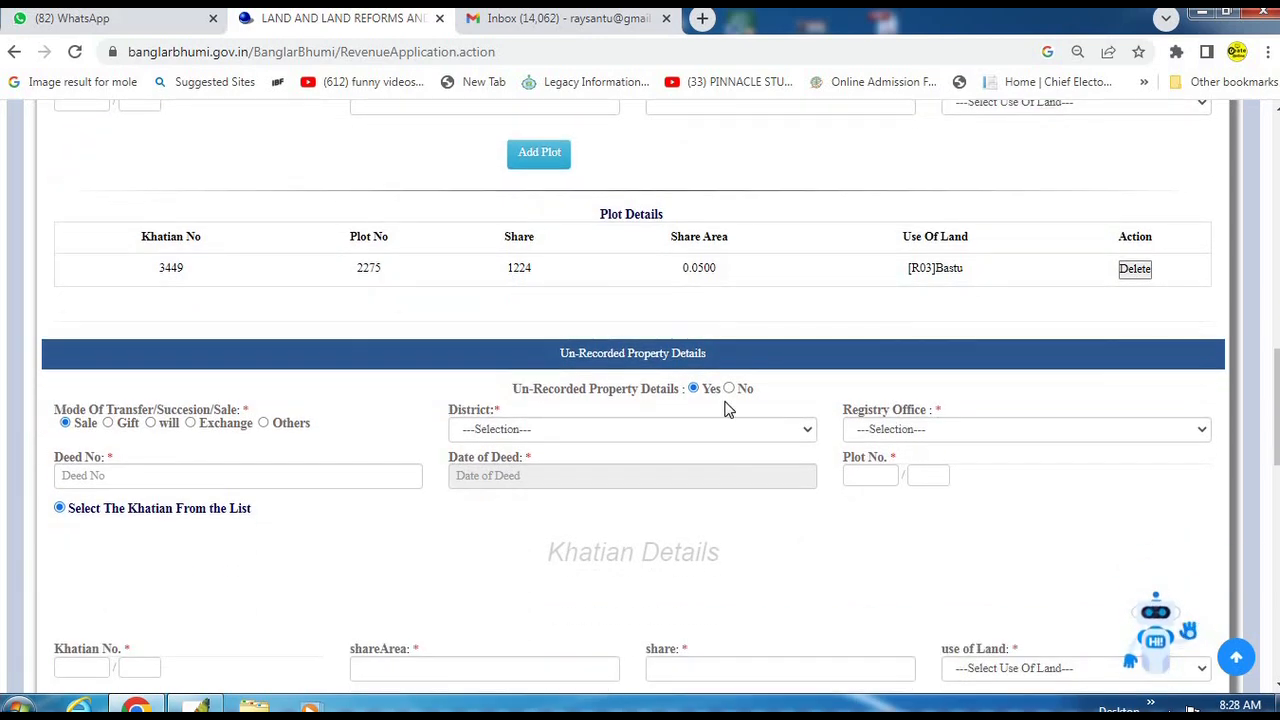
{"action": "scroll", "coordinate": [727, 408], "scroll_direction": "up", "scroll_amount": 1}
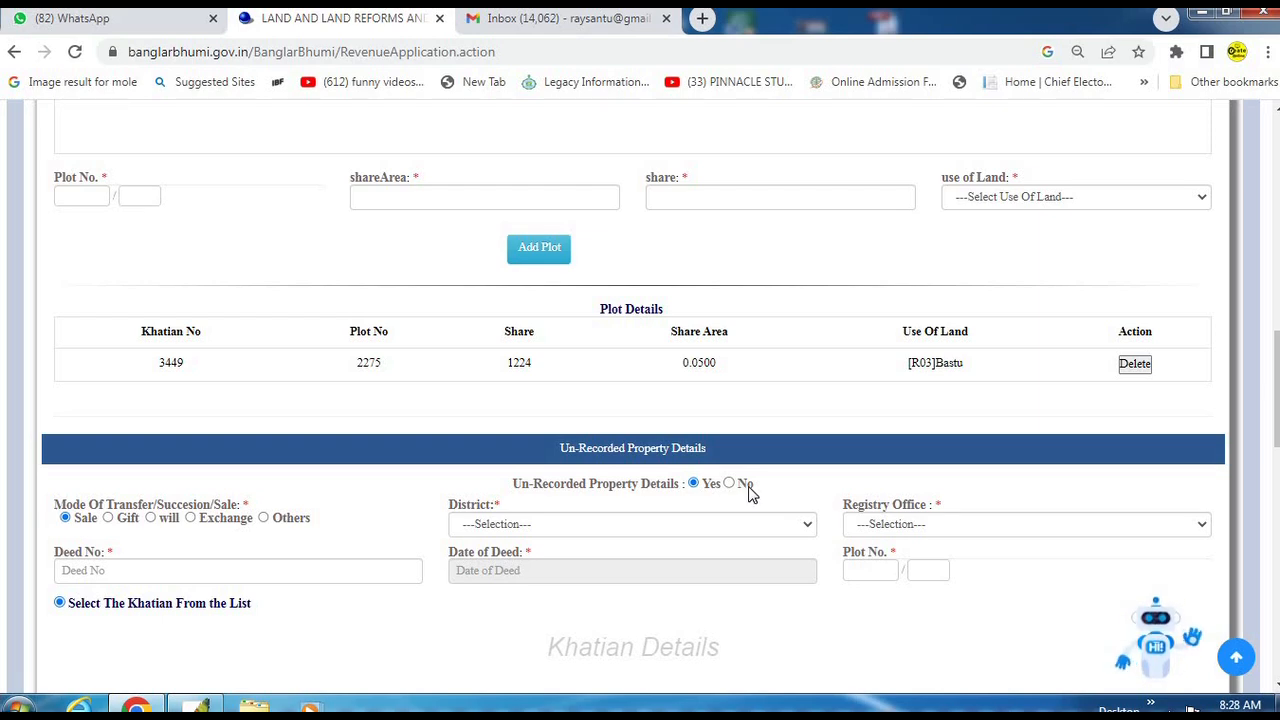
{"action": "left_click", "coordinate": [730, 484]}
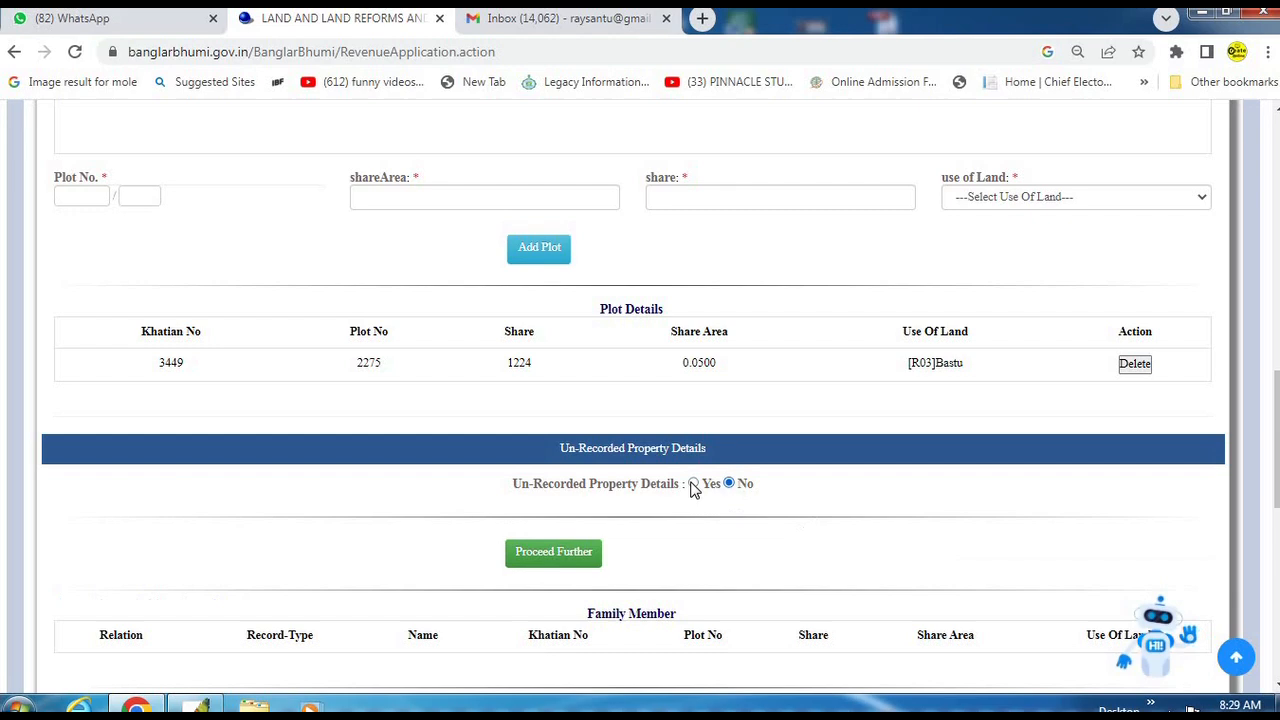
{"action": "left_click_drag", "start_coordinate": [458, 516], "coordinate": [671, 583]}
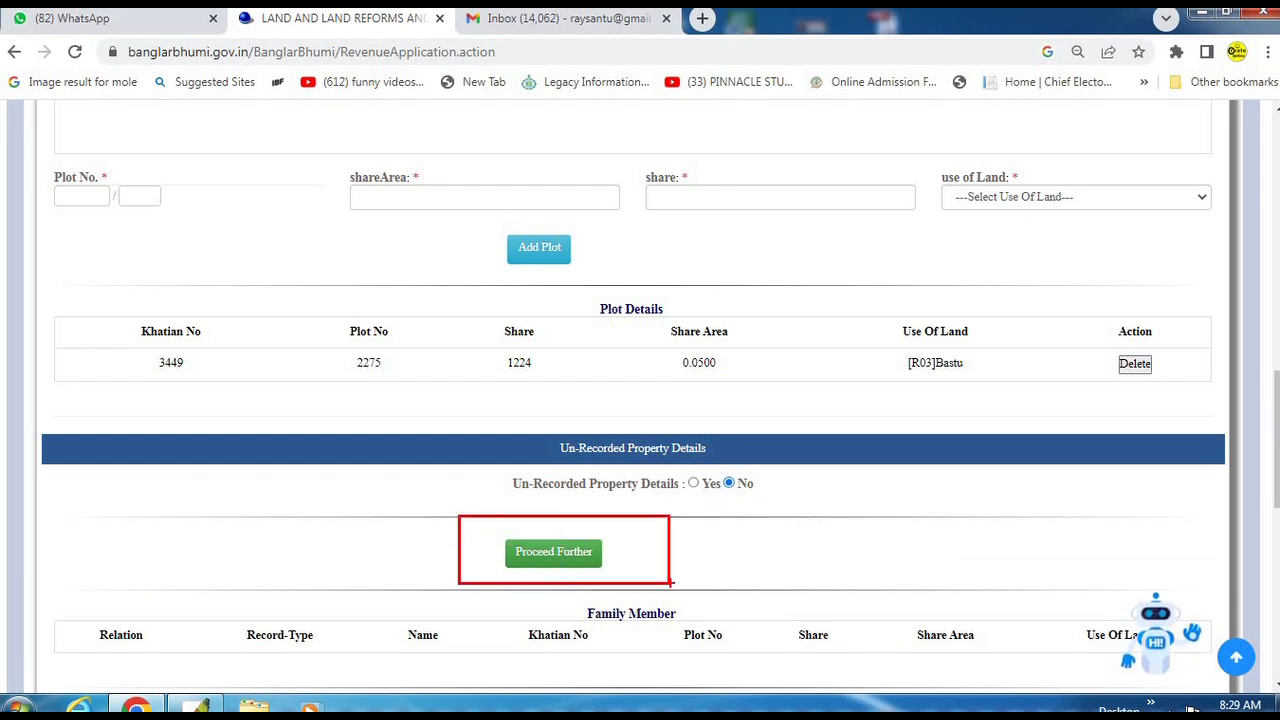
{"action": "key", "text": "Escape"}
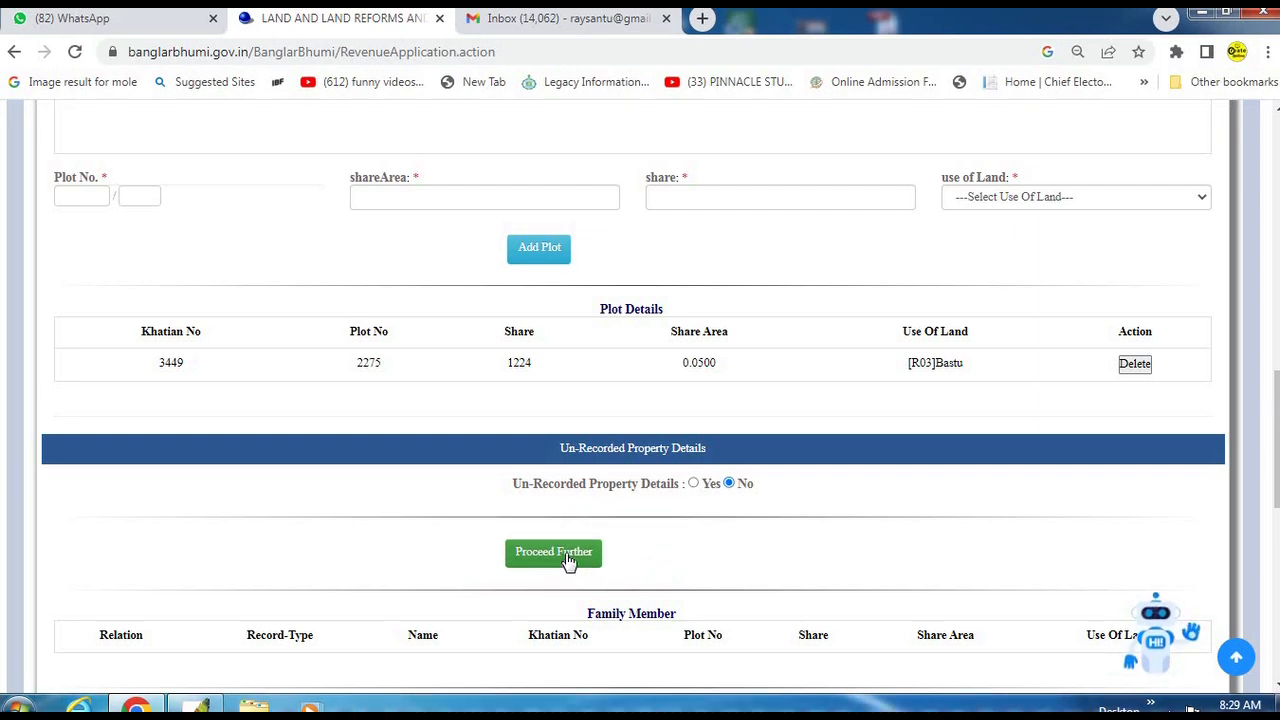
- Proceed past the property details and answer No to whether any family member holds land
{"action": "left_click", "coordinate": [569, 561]}
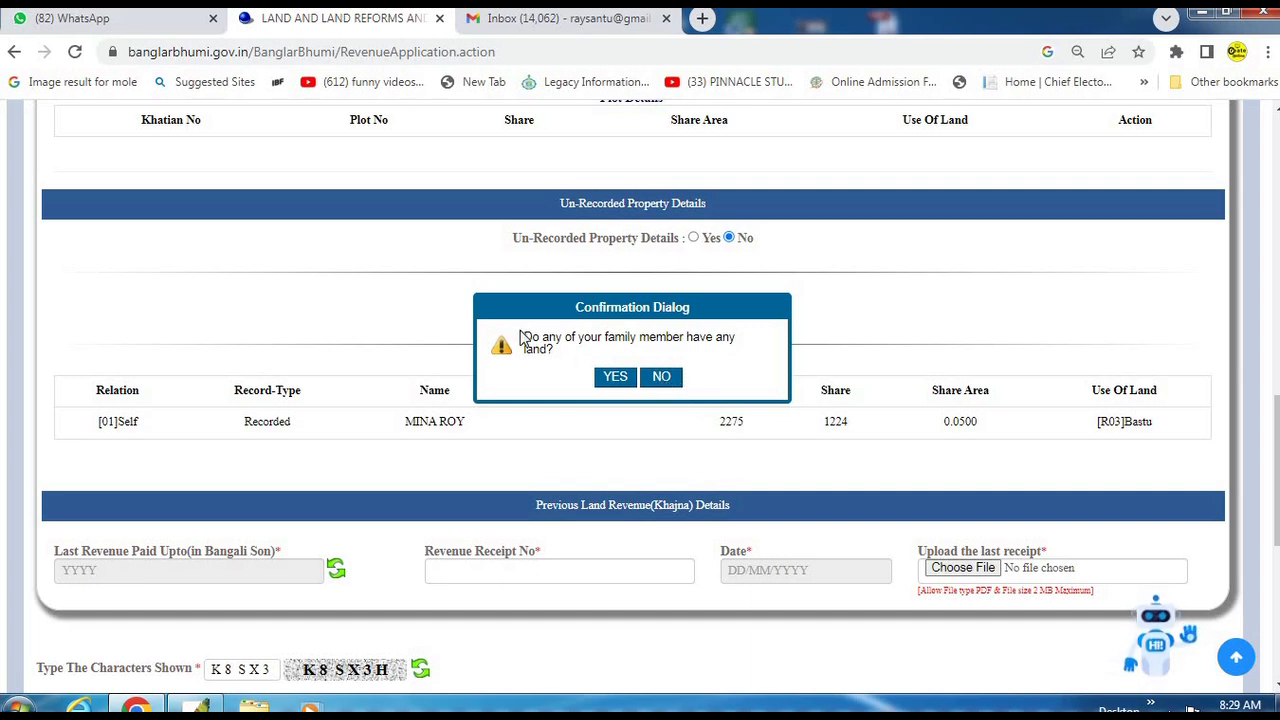
{"action": "mouse_move", "coordinate": [462, 288]}
{"action": "left_mouse_down"}
{"action": "mouse_move", "coordinate": [676, 394]}
{"action": "mouse_move", "coordinate": [838, 418]}
{"action": "left_mouse_up"}
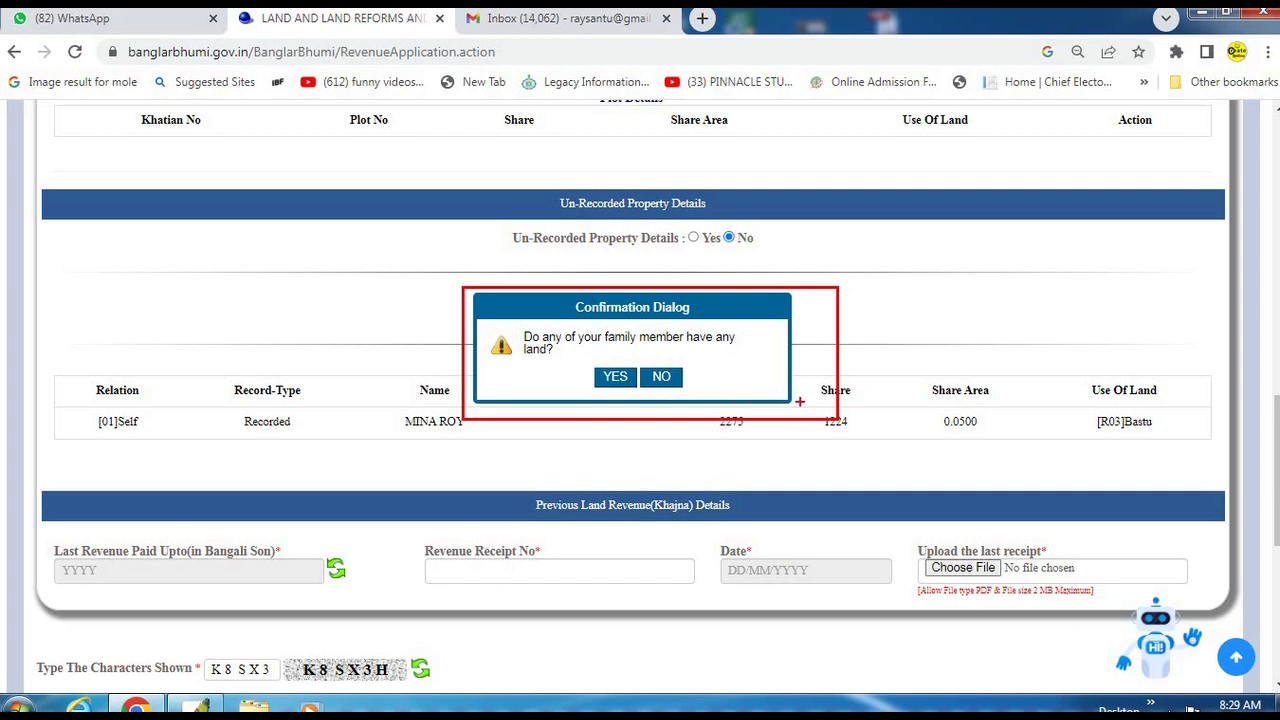
{"action": "key", "text": "Escape"}
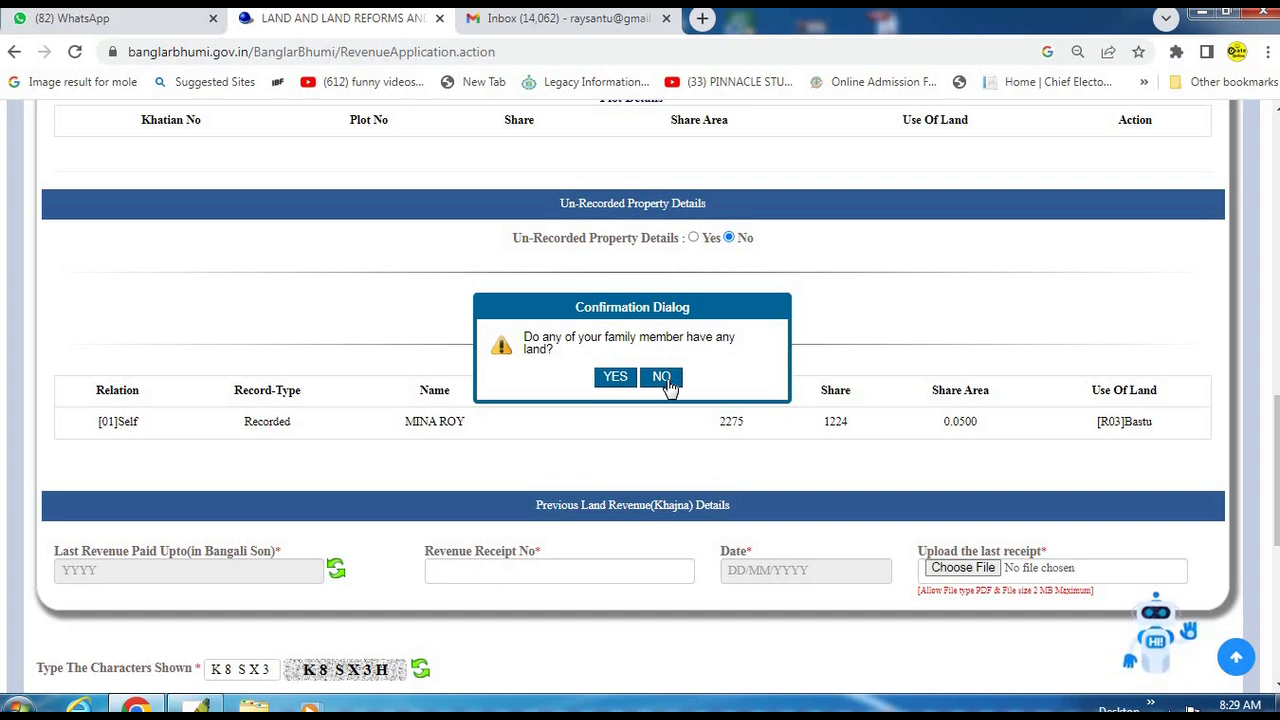
{"action": "left_click", "coordinate": [664, 380]}
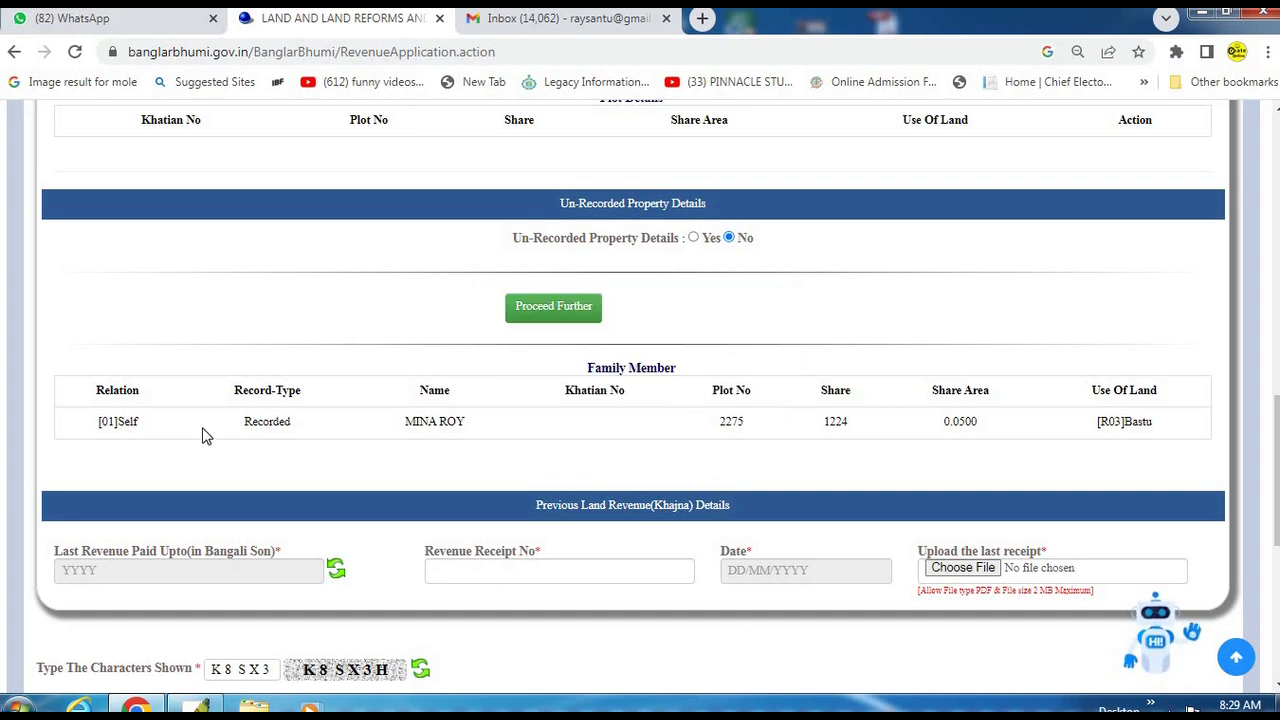
- Open the Last Revenue Paid Upto (YYYY) year picker and step back to the previous decade
{"action": "left_click_drag", "start_coordinate": [49, 351], "coordinate": [1218, 461]}
{"action": "left_click_drag", "start_coordinate": [500, 484], "coordinate": [808, 535]}
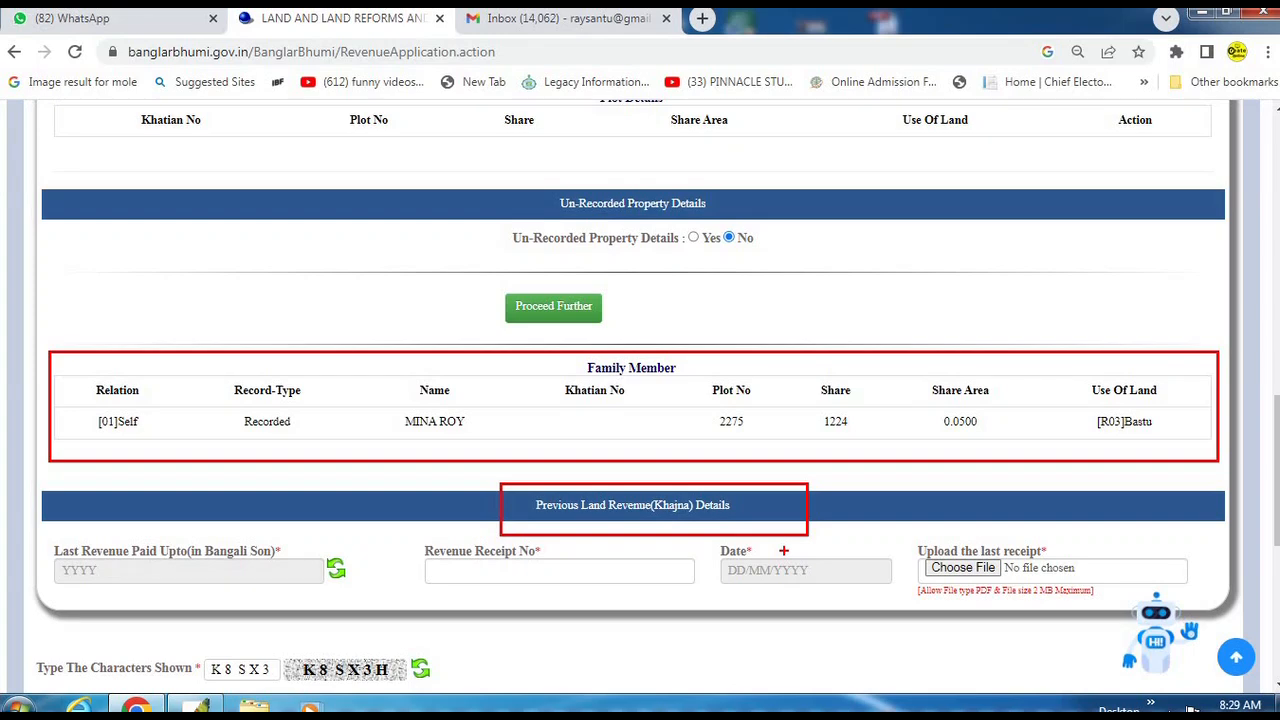
{"action": "mouse_move", "coordinate": [42, 537]}
{"action": "left_mouse_down"}
{"action": "mouse_move", "coordinate": [131, 576]}
{"action": "mouse_move", "coordinate": [359, 606]}
{"action": "left_mouse_up"}
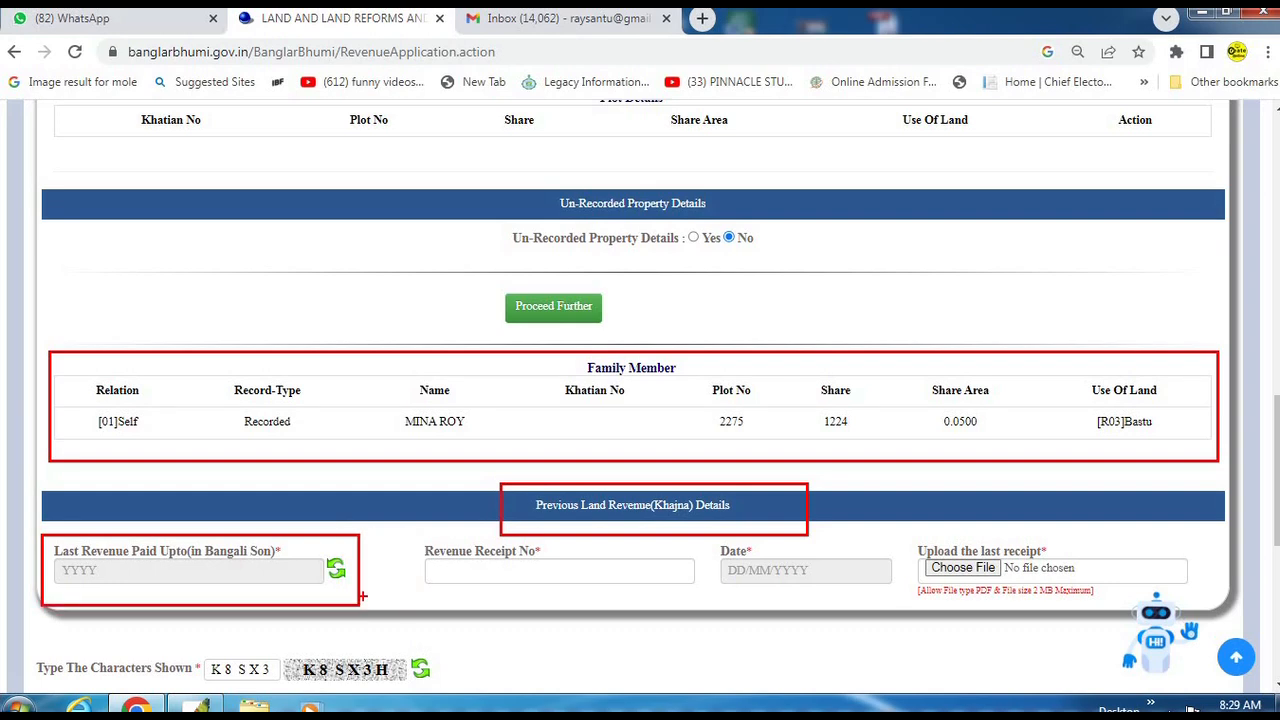
{"action": "left_click_drag", "start_coordinate": [283, 580], "coordinate": [494, 647]}
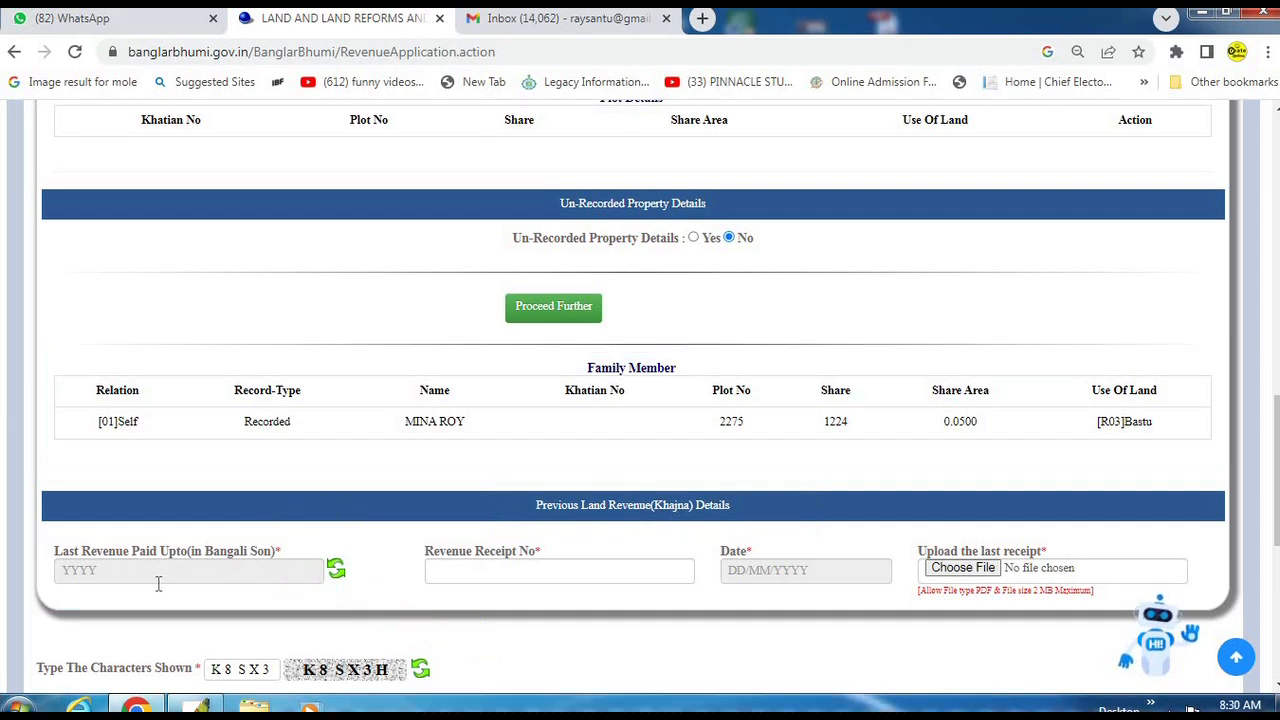
{"action": "mouse_move", "coordinate": [42, 528]}
{"action": "left_mouse_down"}
{"action": "mouse_move", "coordinate": [280, 608]}
{"action": "mouse_move", "coordinate": [390, 604]}
{"action": "left_mouse_up"}
{"action": "left_click_drag", "start_coordinate": [245, 568], "coordinate": [488, 664]}
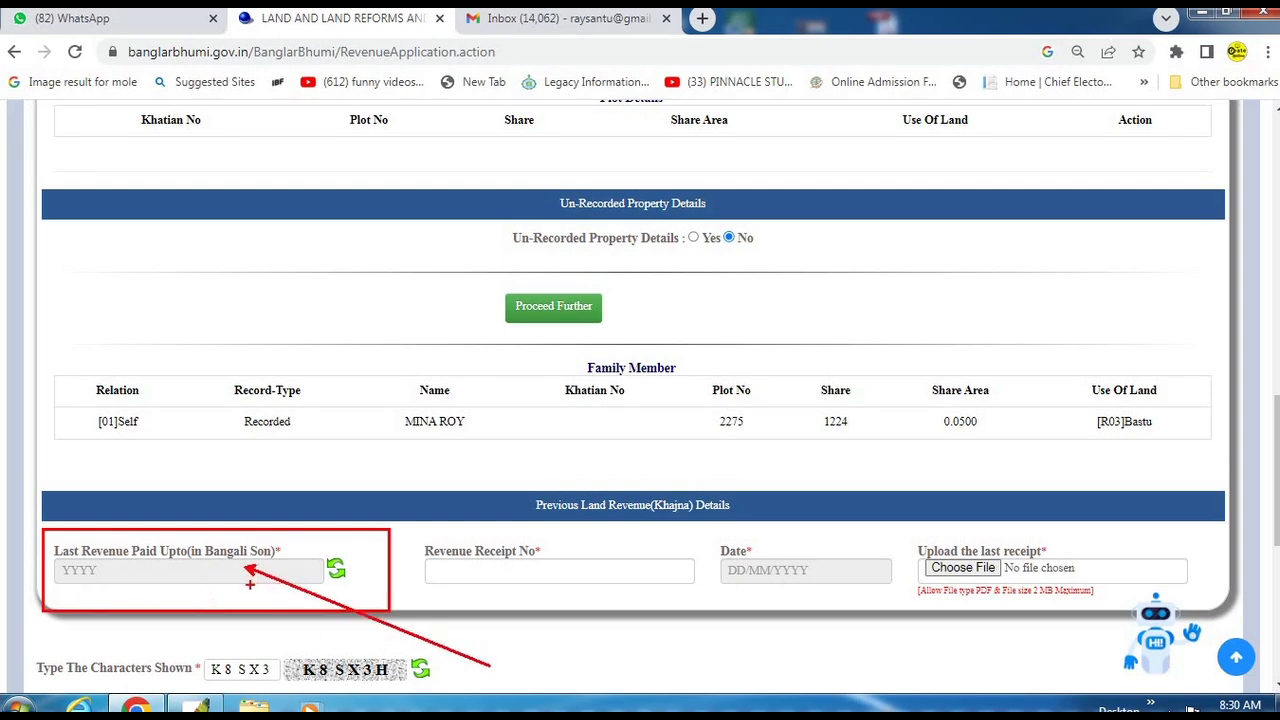
{"action": "key", "text": "Escape"}
{"action": "left_click", "coordinate": [258, 571]}
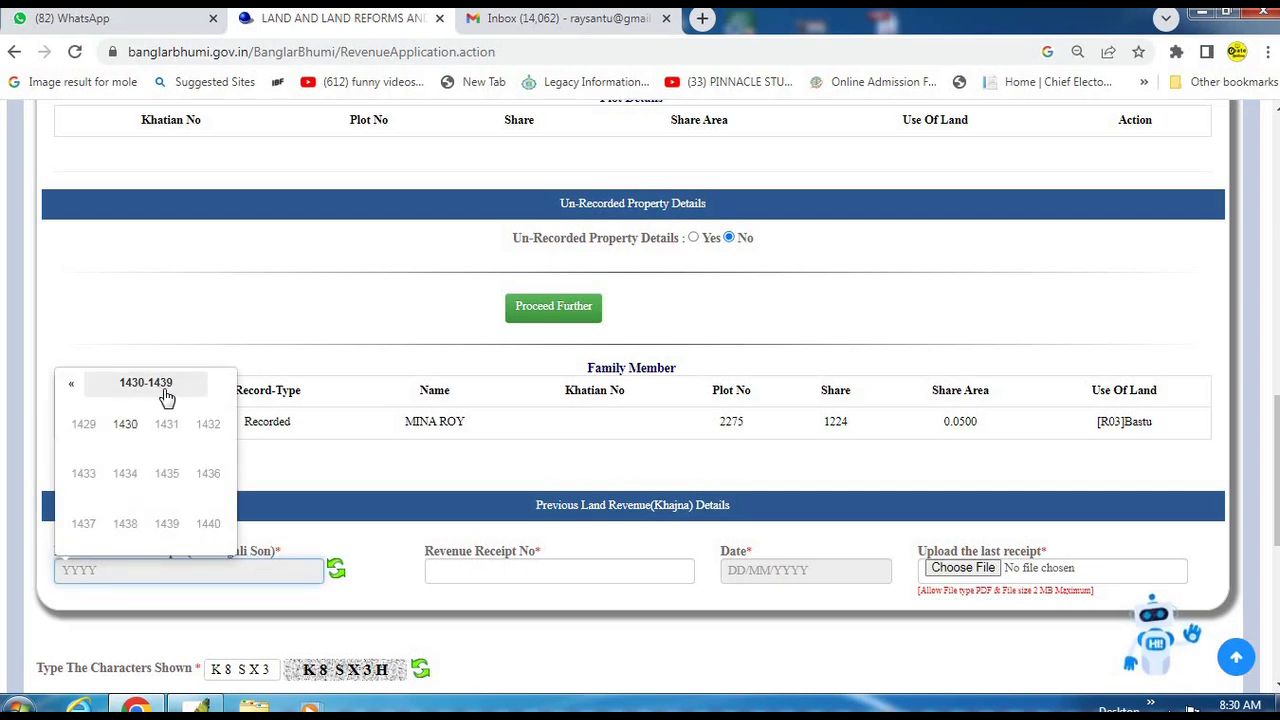
{"action": "left_click", "coordinate": [76, 389]}
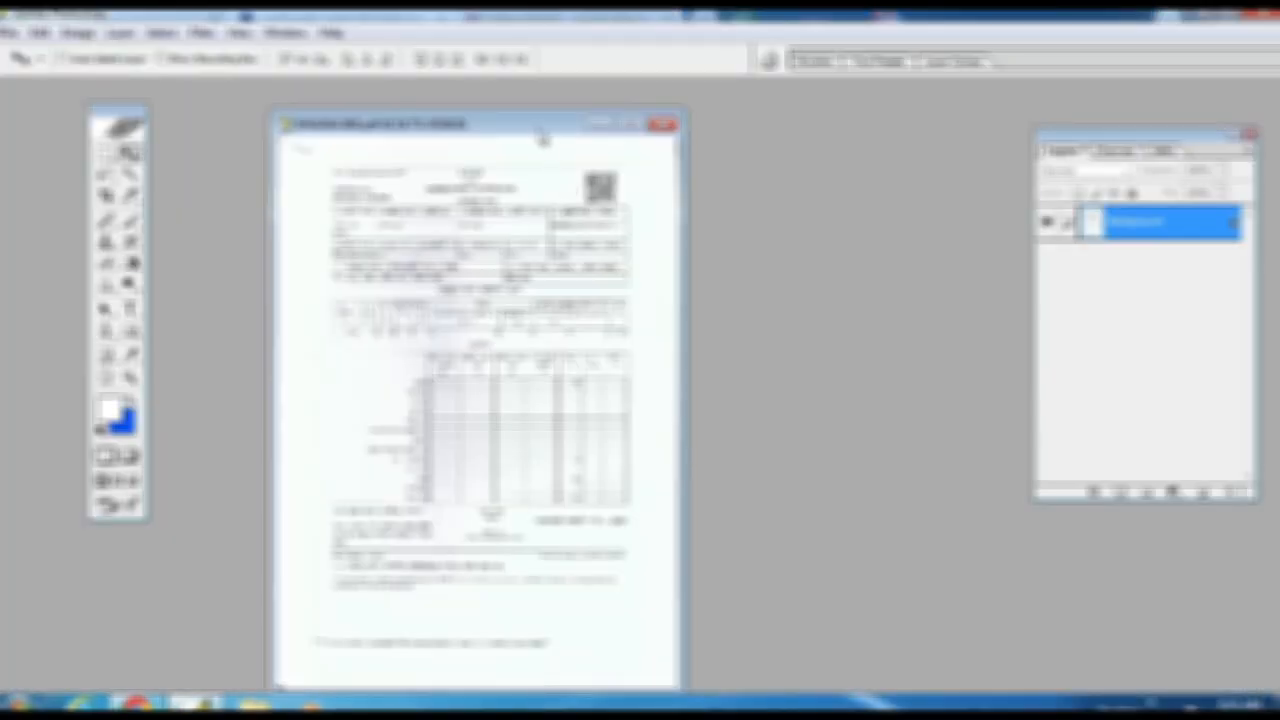
- Maximize the scanned receipt in Photoshop and zoom in to read the receipt number
{"action": "double_click", "coordinate": [540, 125]}
{"action": "key", "text": "ctrl+plus"}
{"action": "key", "text": "ctrl+plus"}
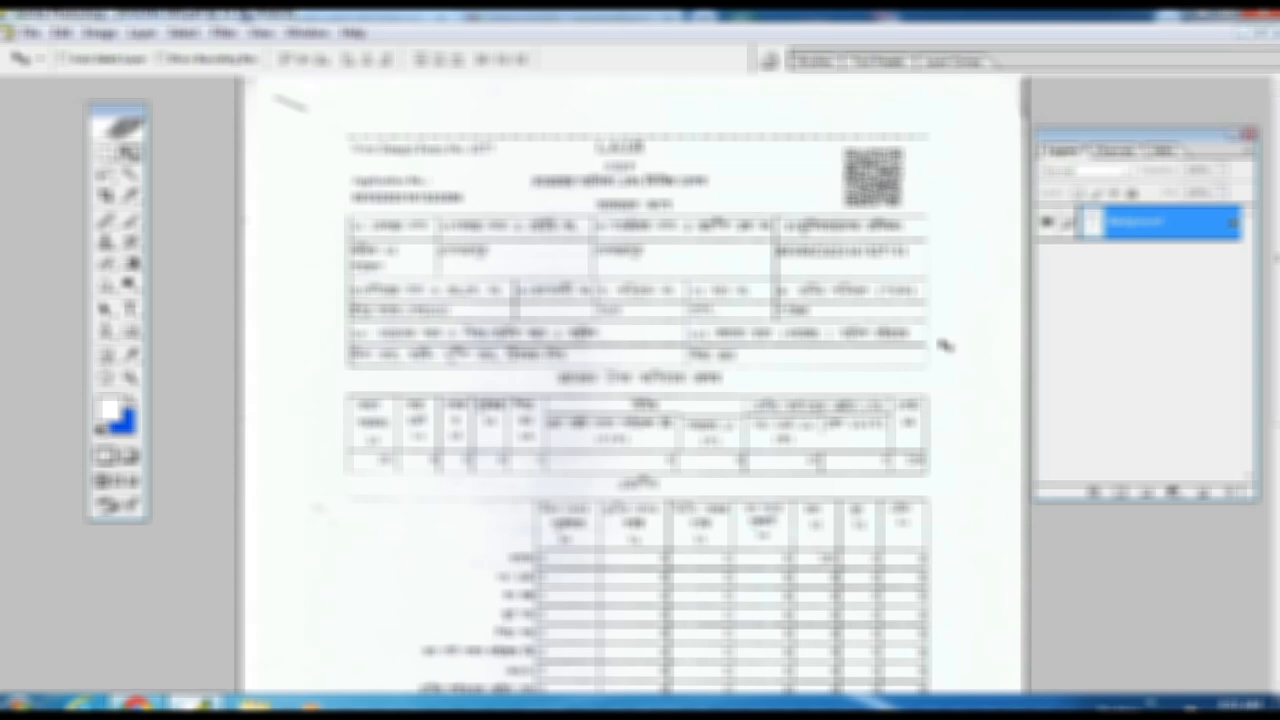
{"action": "left_click_drag", "start_coordinate": [765, 237], "coordinate": [964, 279]}
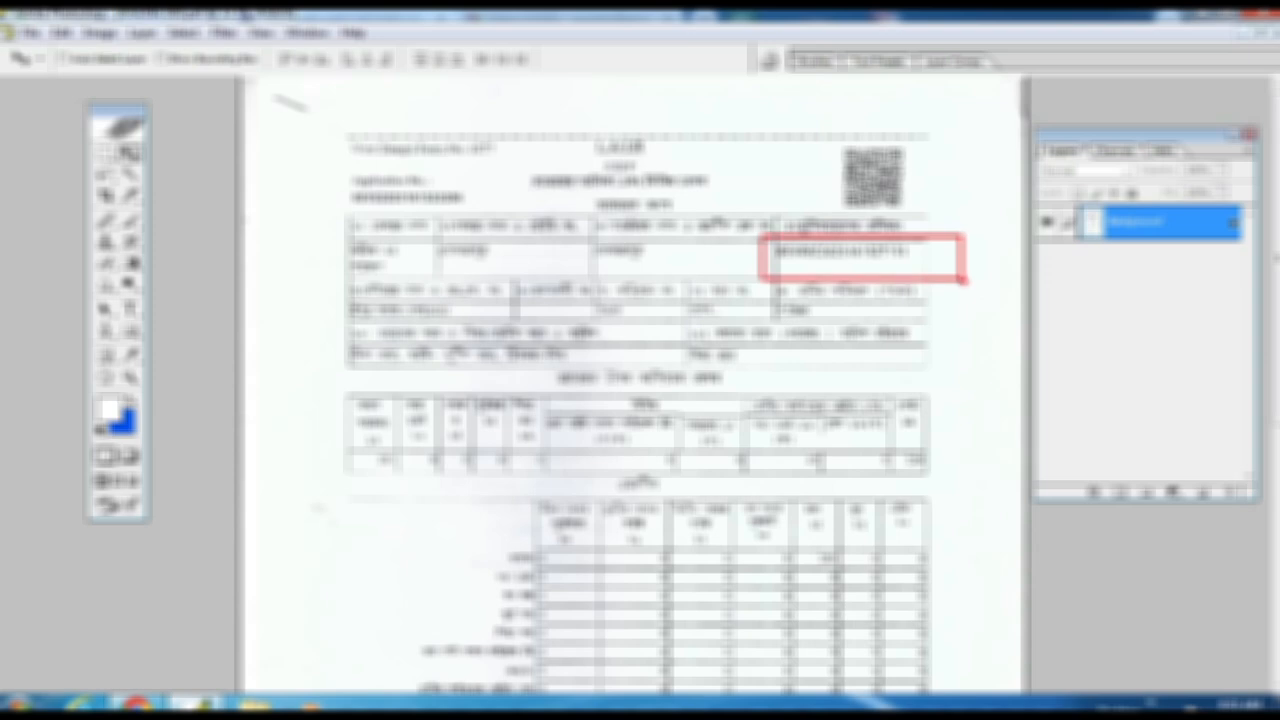
{"action": "key", "text": "Escape"}
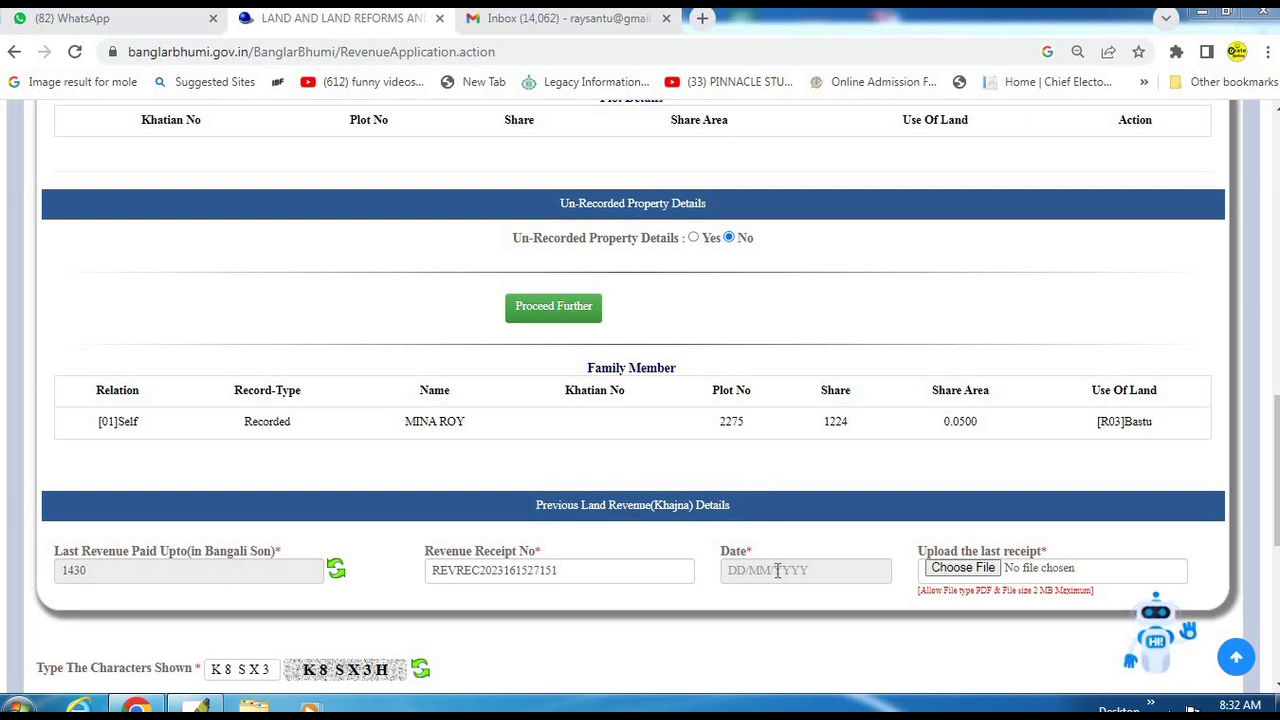
- Check the old receipt's date, then set the receipt date to 12/08/2023
{"action": "key", "text": "alt+Tab"}
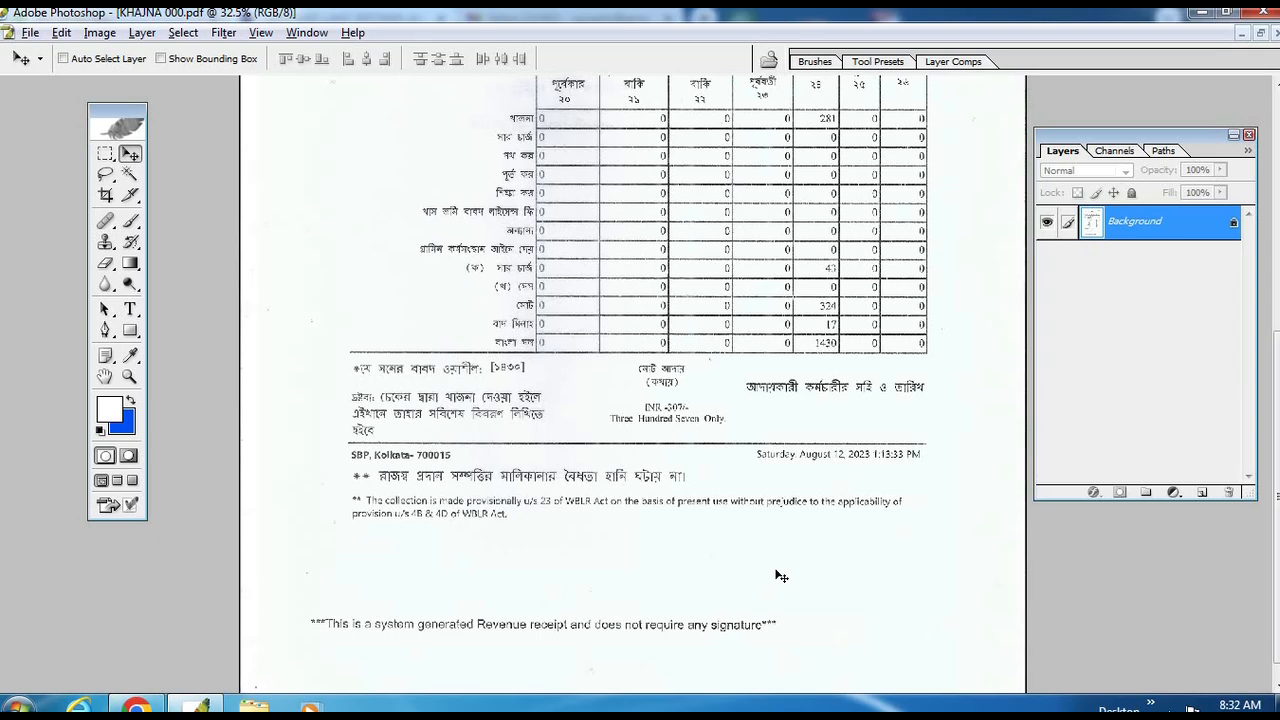
{"action": "key", "text": "alt+Tab"}
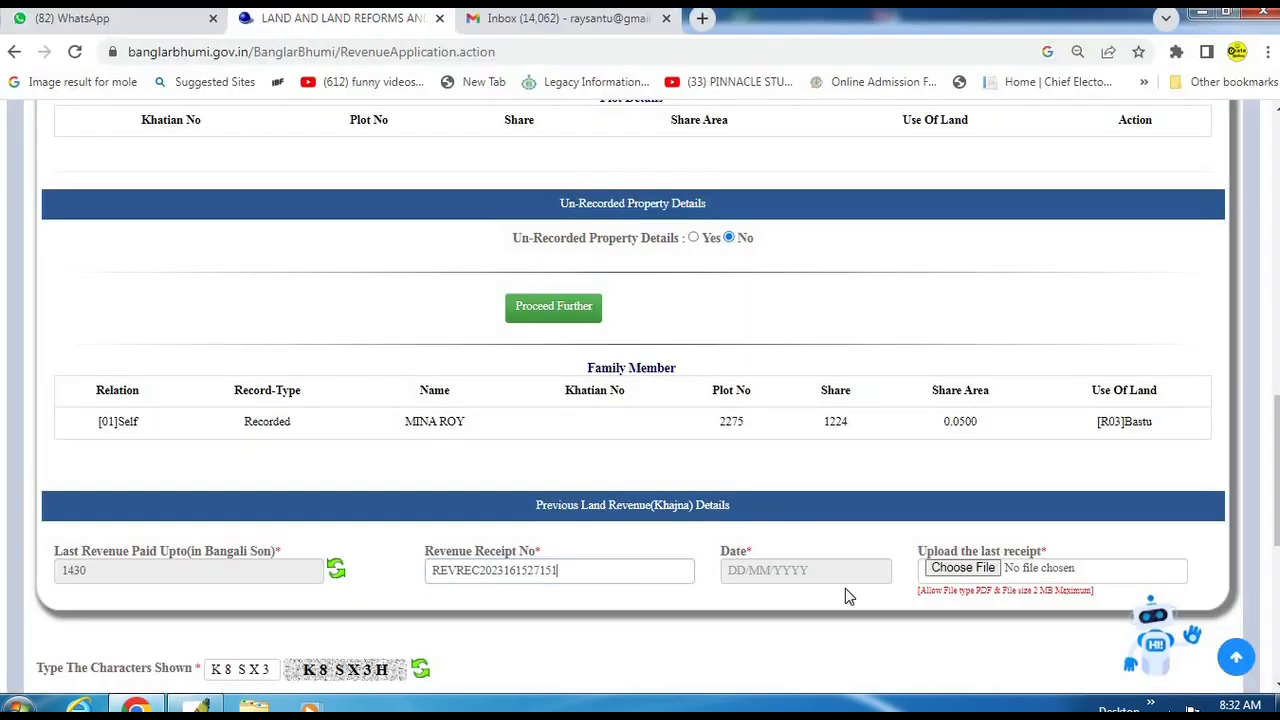
{"action": "left_click", "coordinate": [773, 572]}
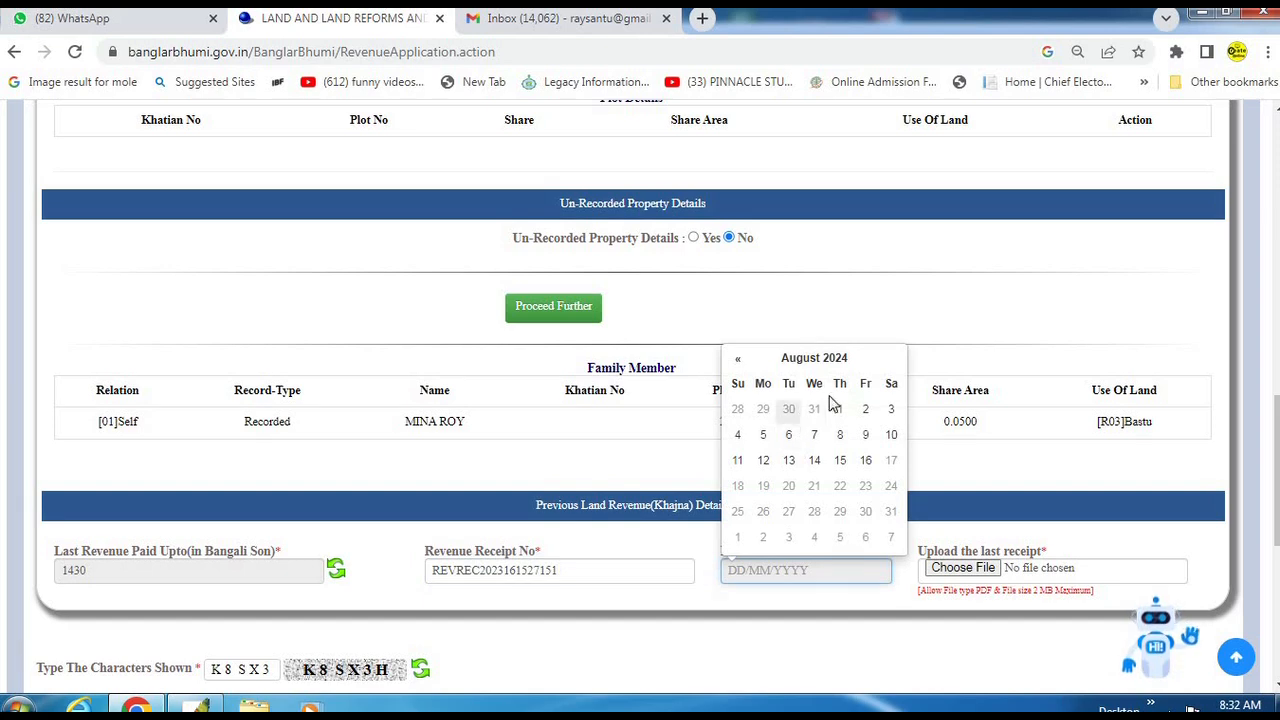
{"action": "left_click", "coordinate": [815, 360]}
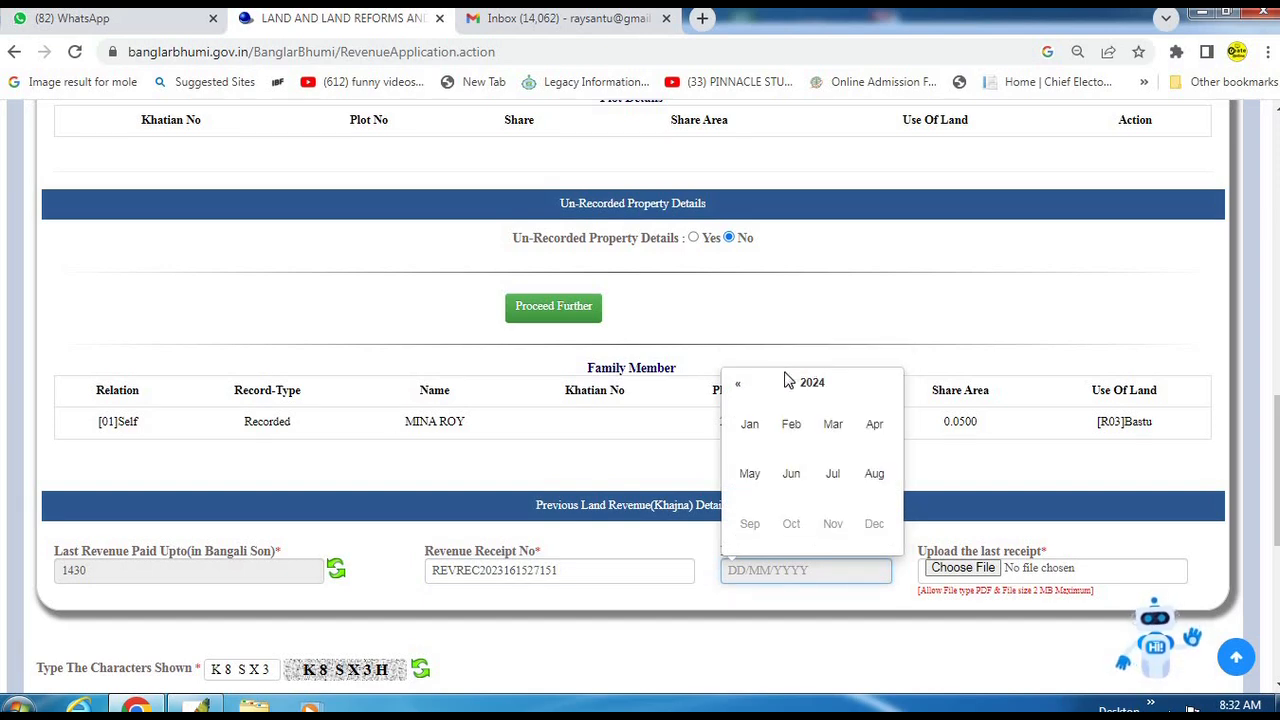
{"action": "left_click", "coordinate": [737, 384]}
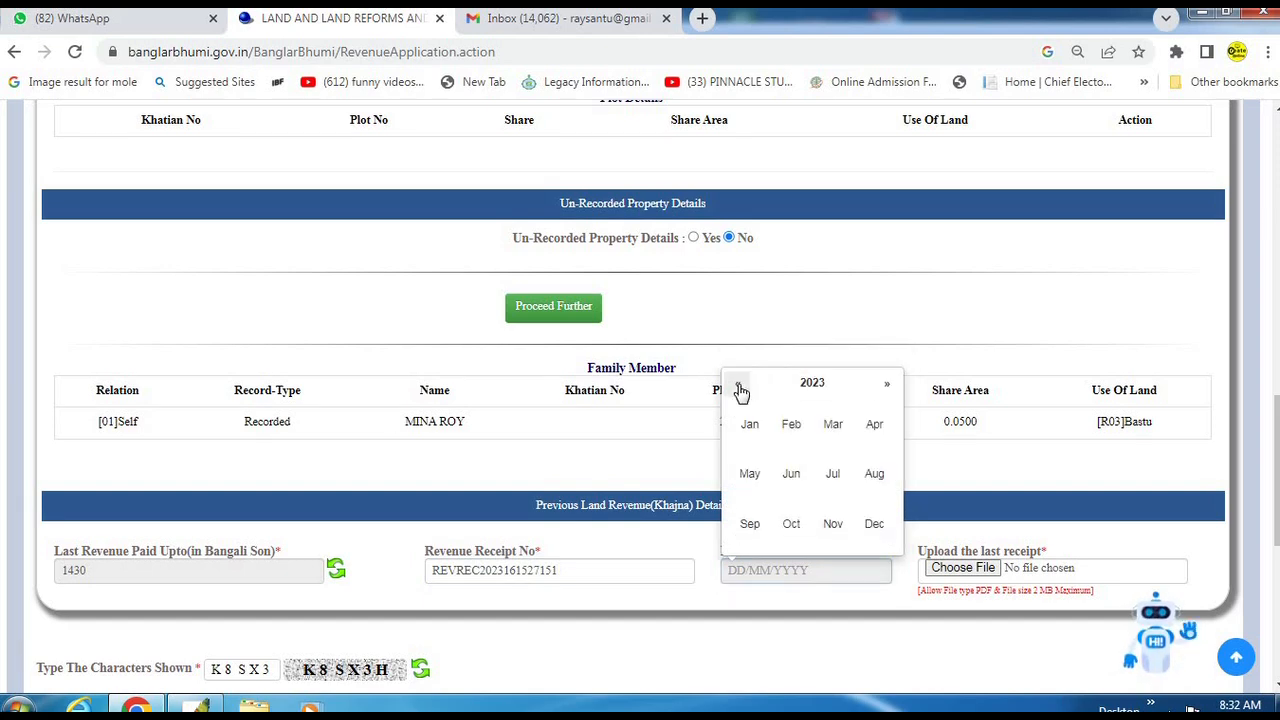
{"action": "left_click", "coordinate": [878, 476]}
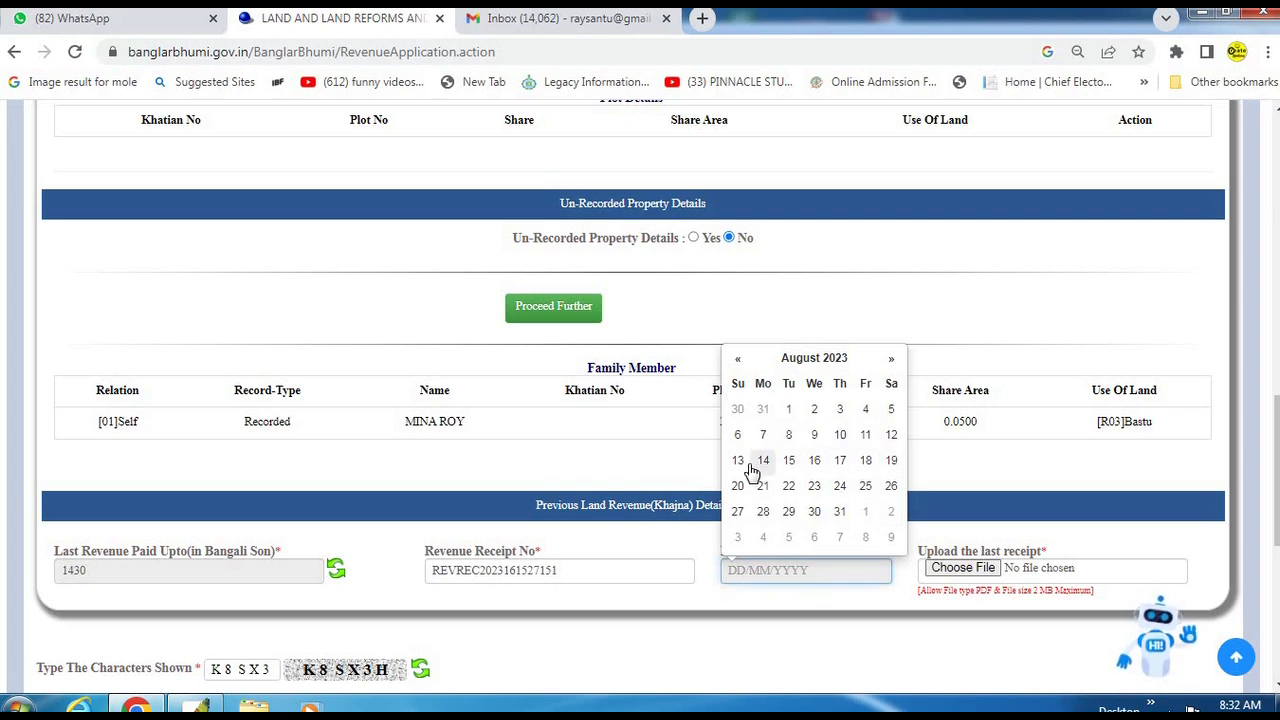
{"action": "left_click", "coordinate": [891, 436]}
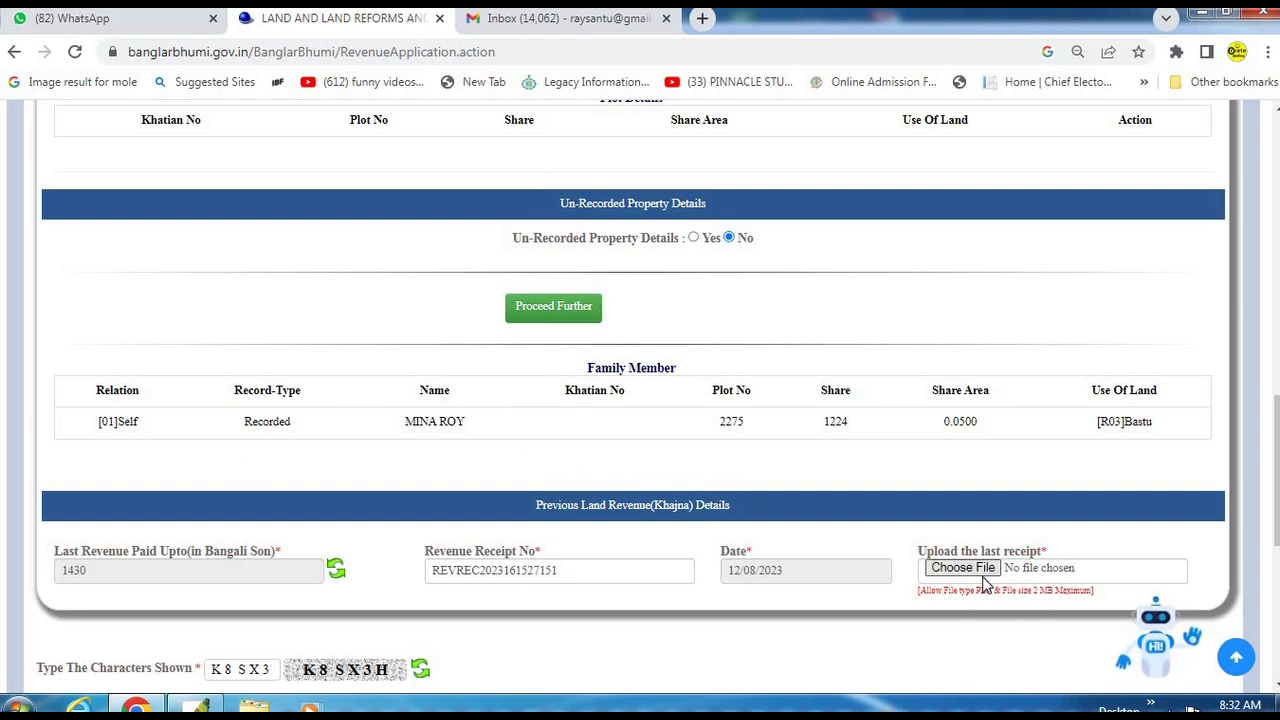
- Upload KHAJNA 000.pdf from the Desktop as the last revenue receipt
{"action": "left_click", "coordinate": [1070, 568]}
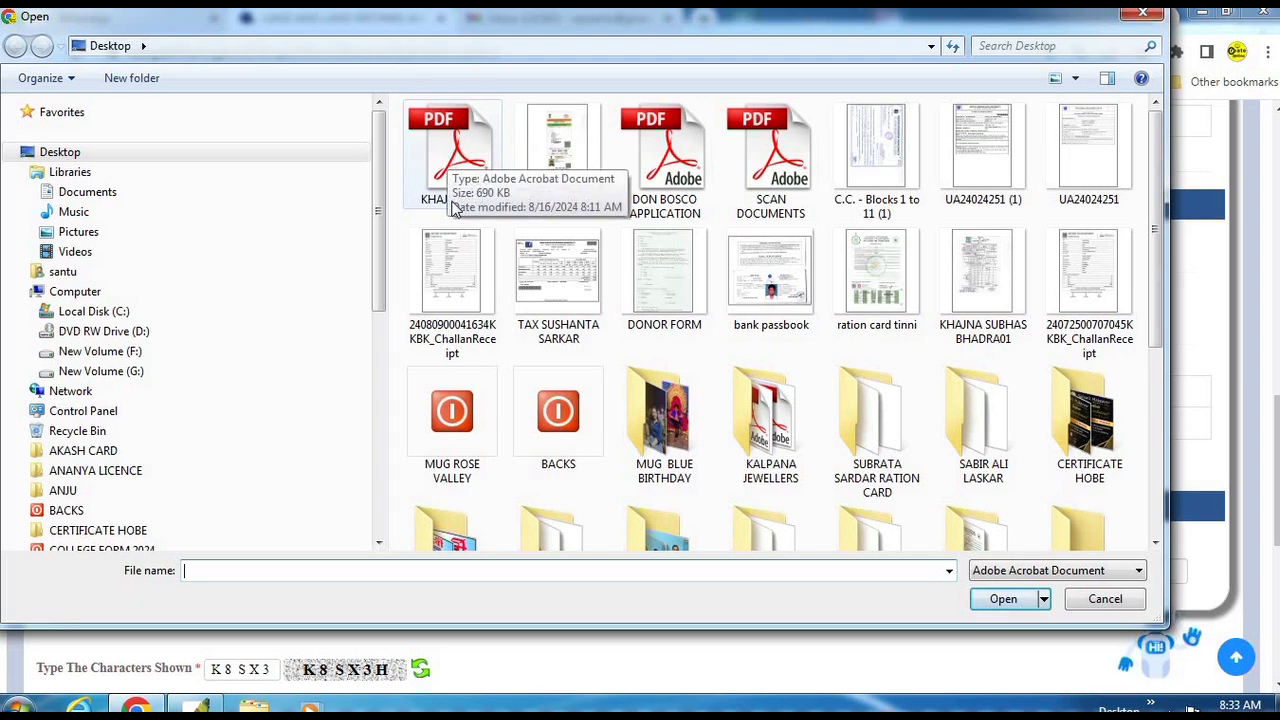
{"action": "double_click", "coordinate": [449, 178]}
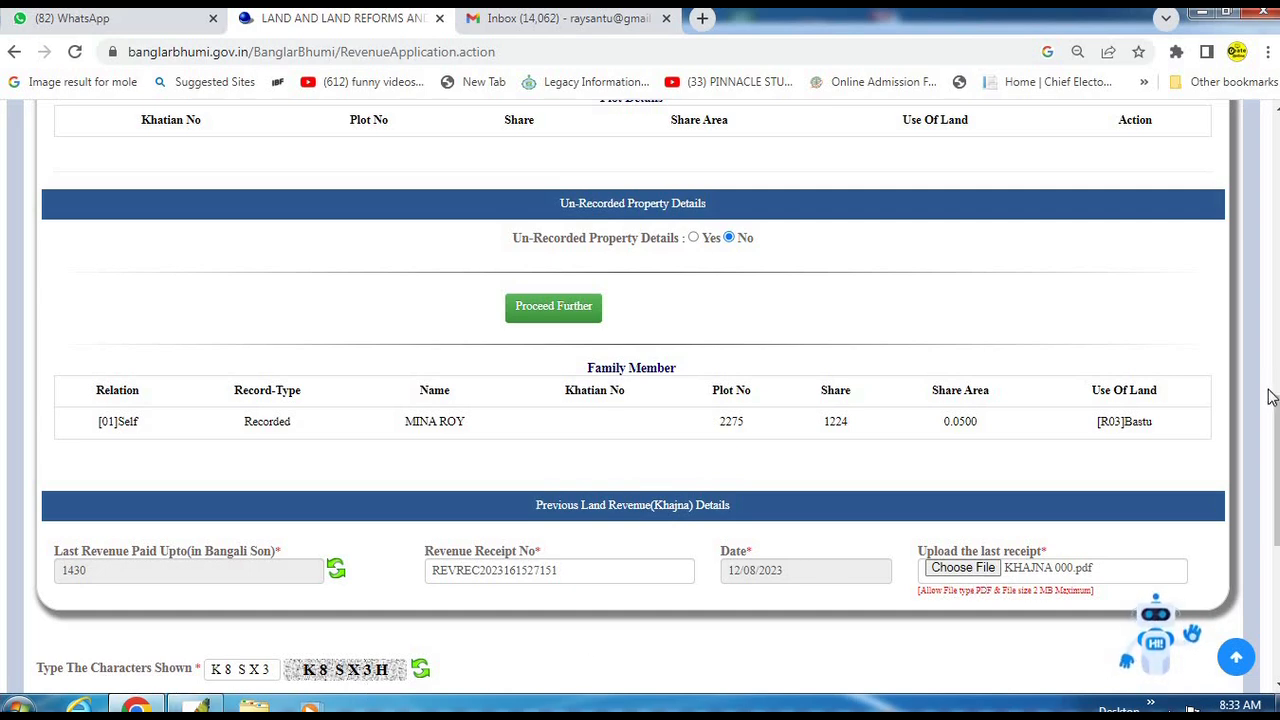
- Tick the declaration that the provided information is correct
{"action": "scroll", "coordinate": [346, 563], "scroll_direction": "down", "scroll_amount": 2}
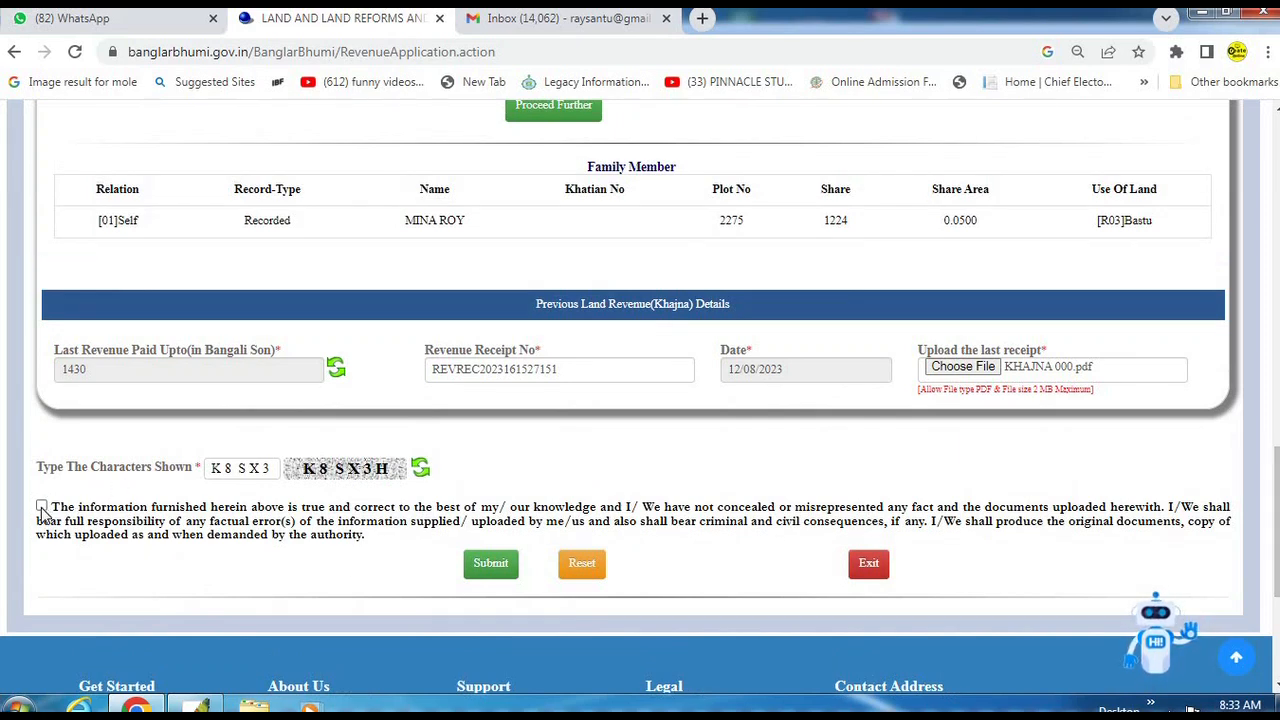
{"action": "left_click_drag", "start_coordinate": [27, 484], "coordinate": [80, 538]}
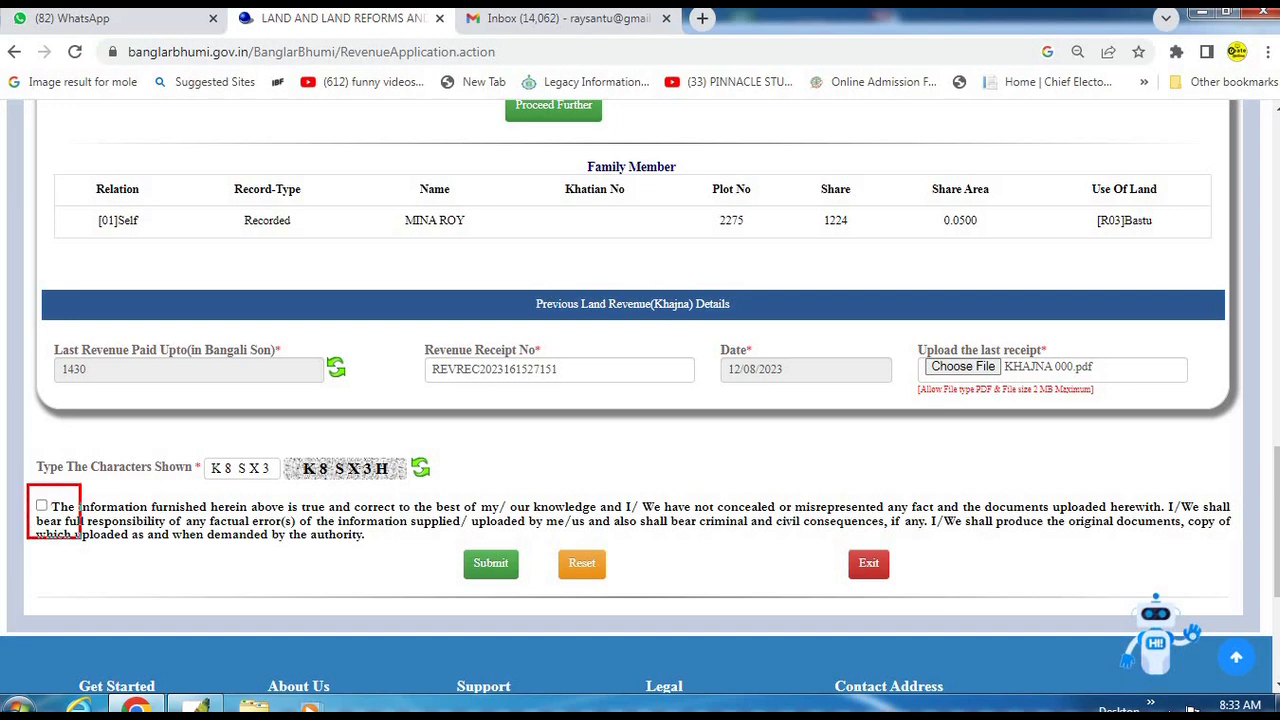
{"action": "key", "text": "Escape"}
{"action": "left_click", "coordinate": [42, 507]}
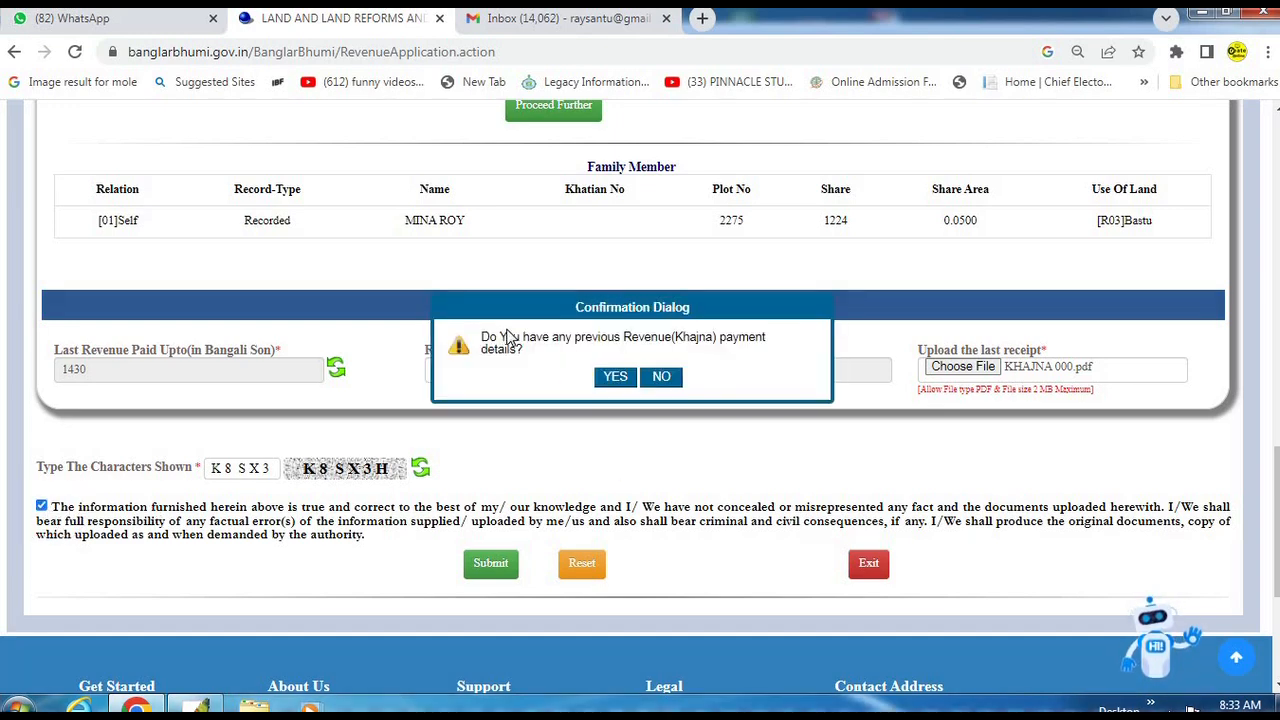
- Confirm Yes that previous Khajna payment details exist and submit the application
{"action": "mouse_move", "coordinate": [460, 318]}
{"action": "left_mouse_down"}
{"action": "mouse_move", "coordinate": [490, 336]}
{"action": "mouse_move", "coordinate": [802, 398]}
{"action": "left_mouse_up"}
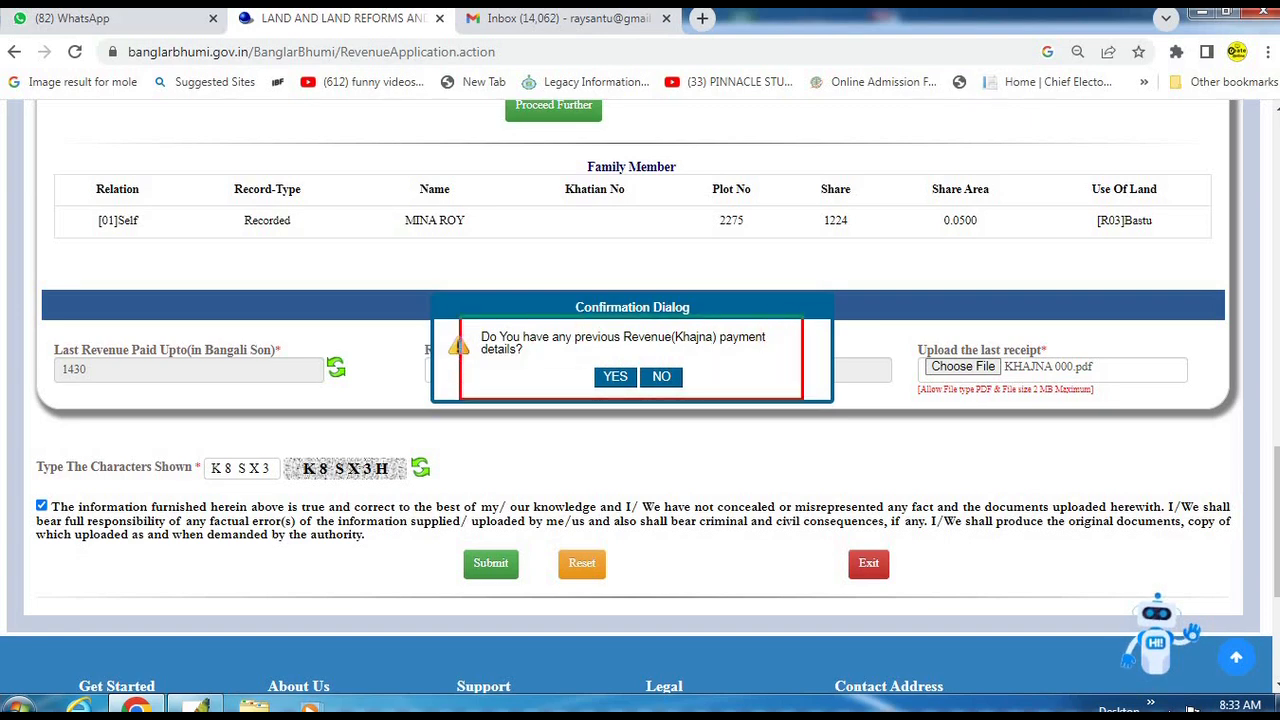
{"action": "key", "text": "Escape"}
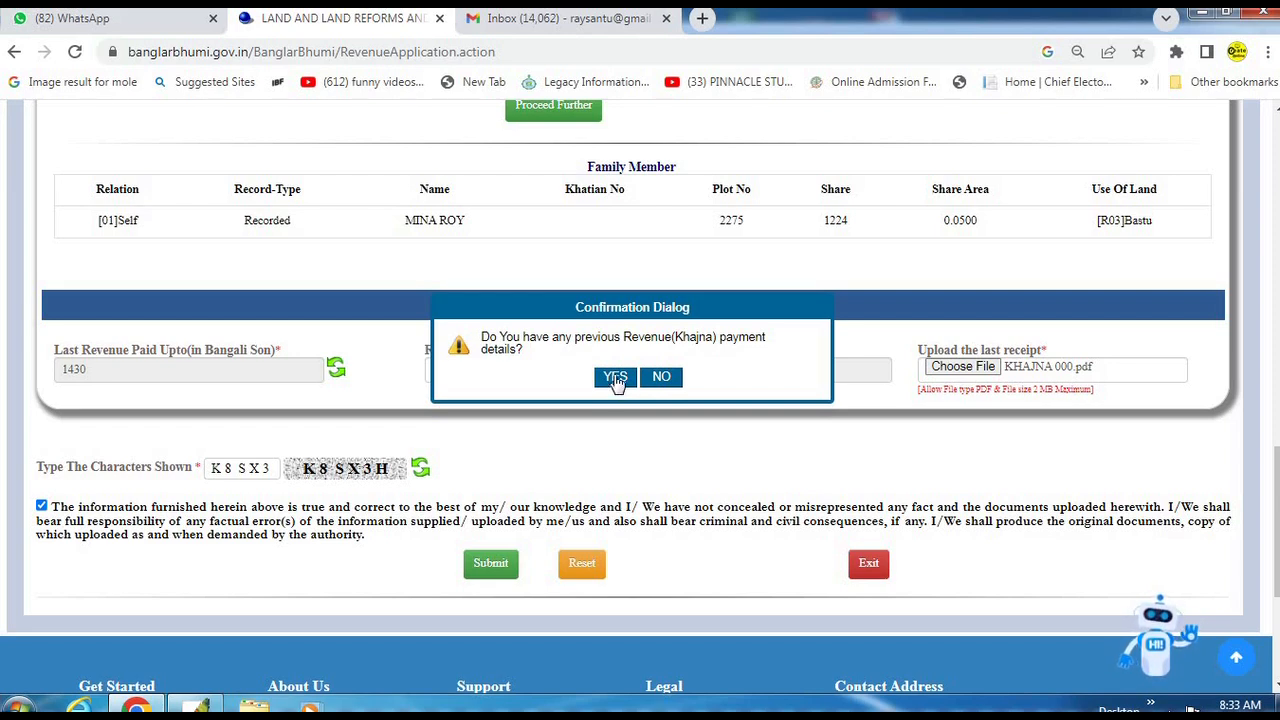
{"action": "left_click", "coordinate": [617, 381]}
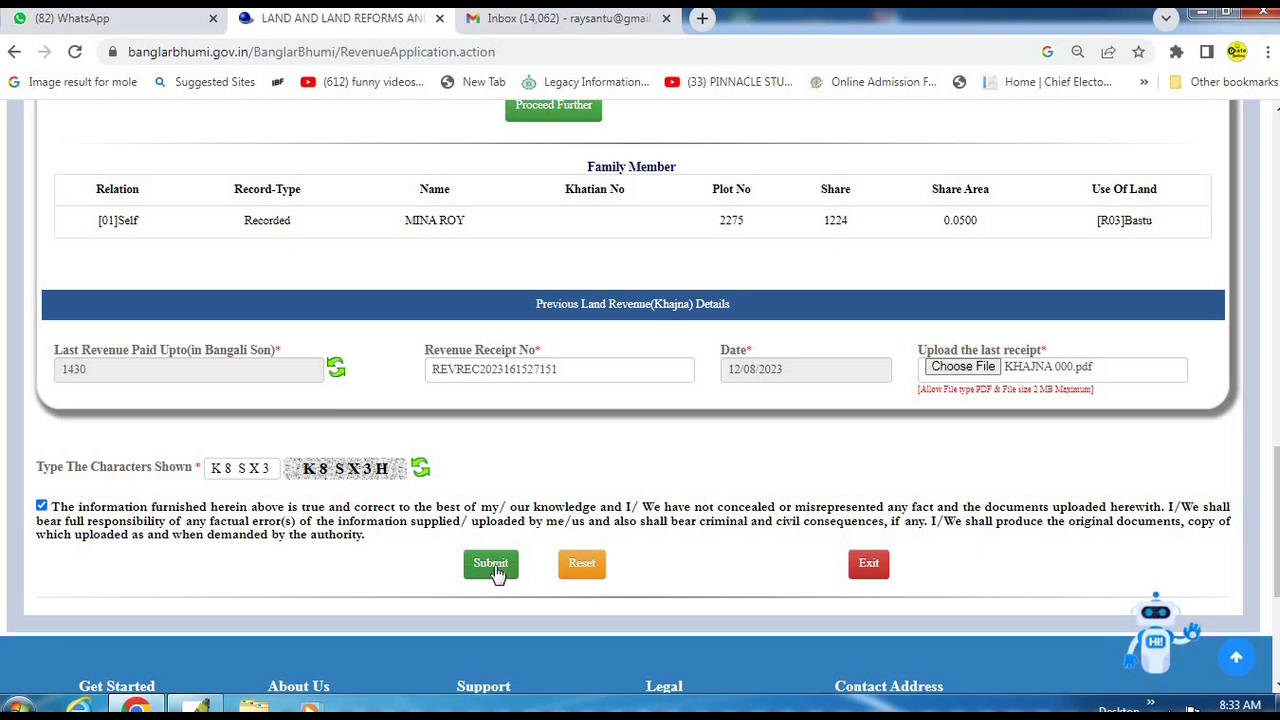
{"action": "left_click", "coordinate": [491, 566]}
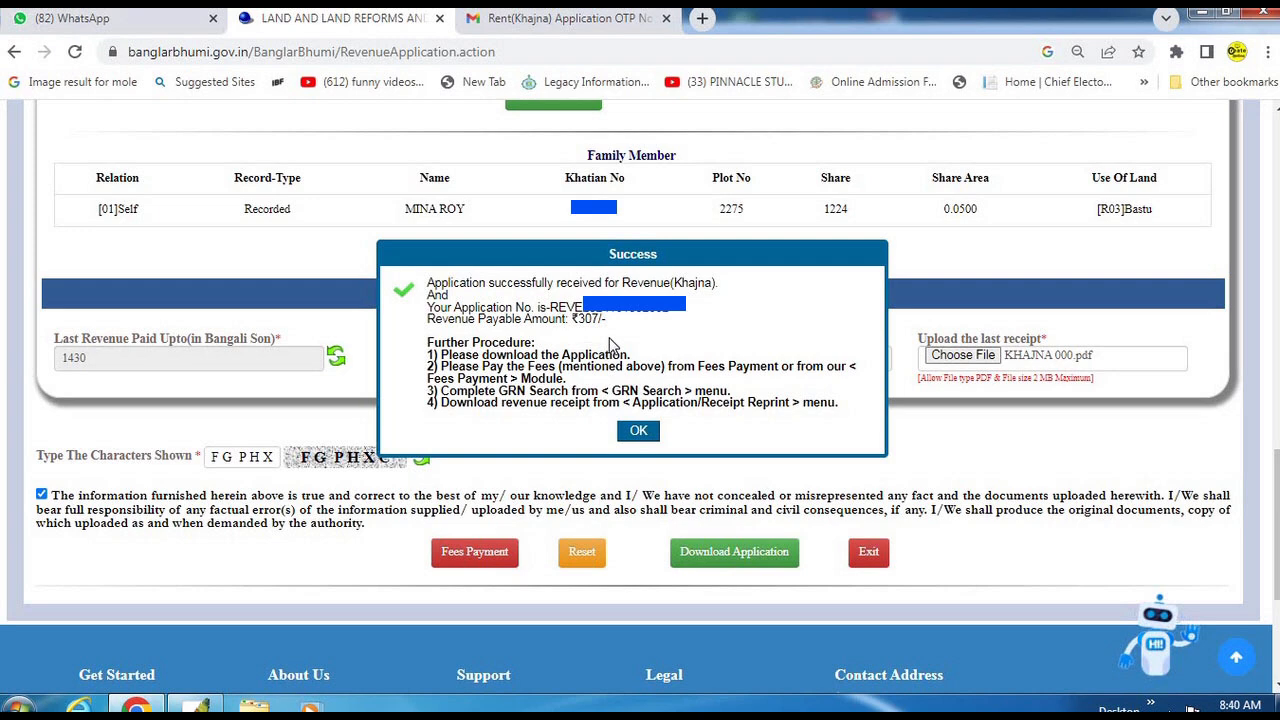
- Dismiss the success notice showing the application number and ₹307 revenue payable
{"action": "left_click", "coordinate": [638, 430]}
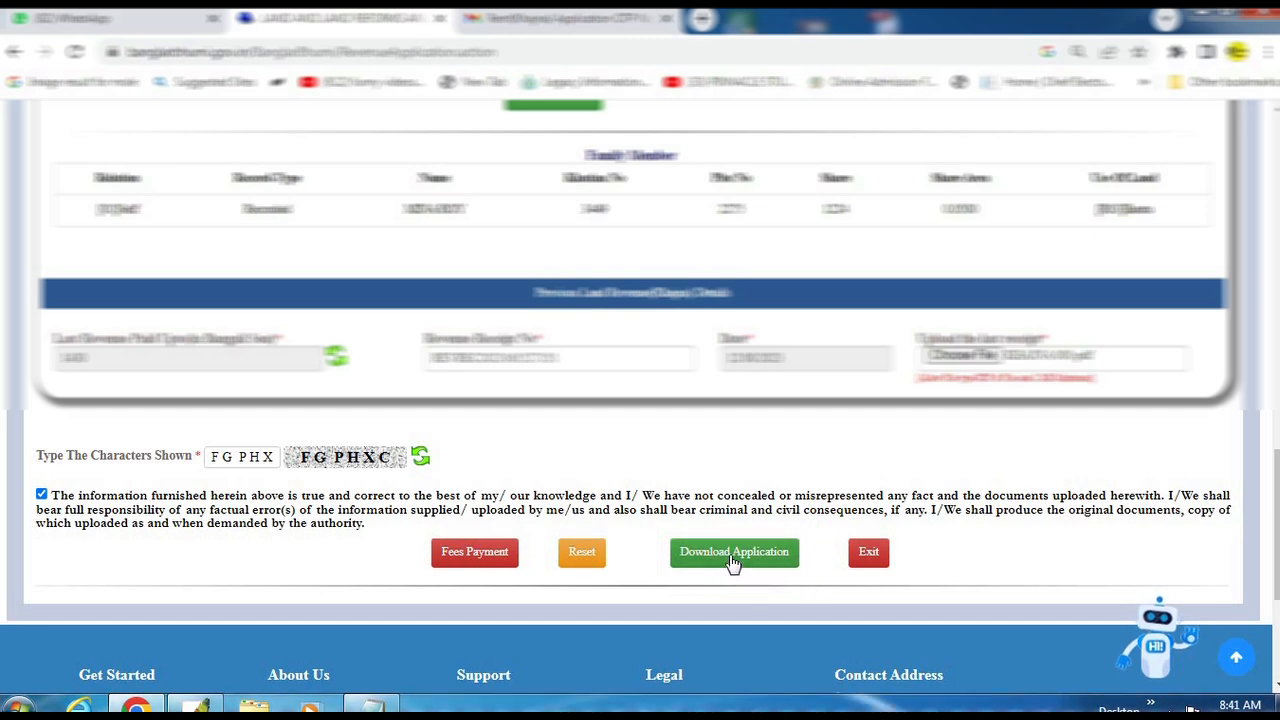
- Download the application PDF, fetch the ₹307 processing fee, and continue to GRIPS payment
{"action": "left_click", "coordinate": [770, 562]}
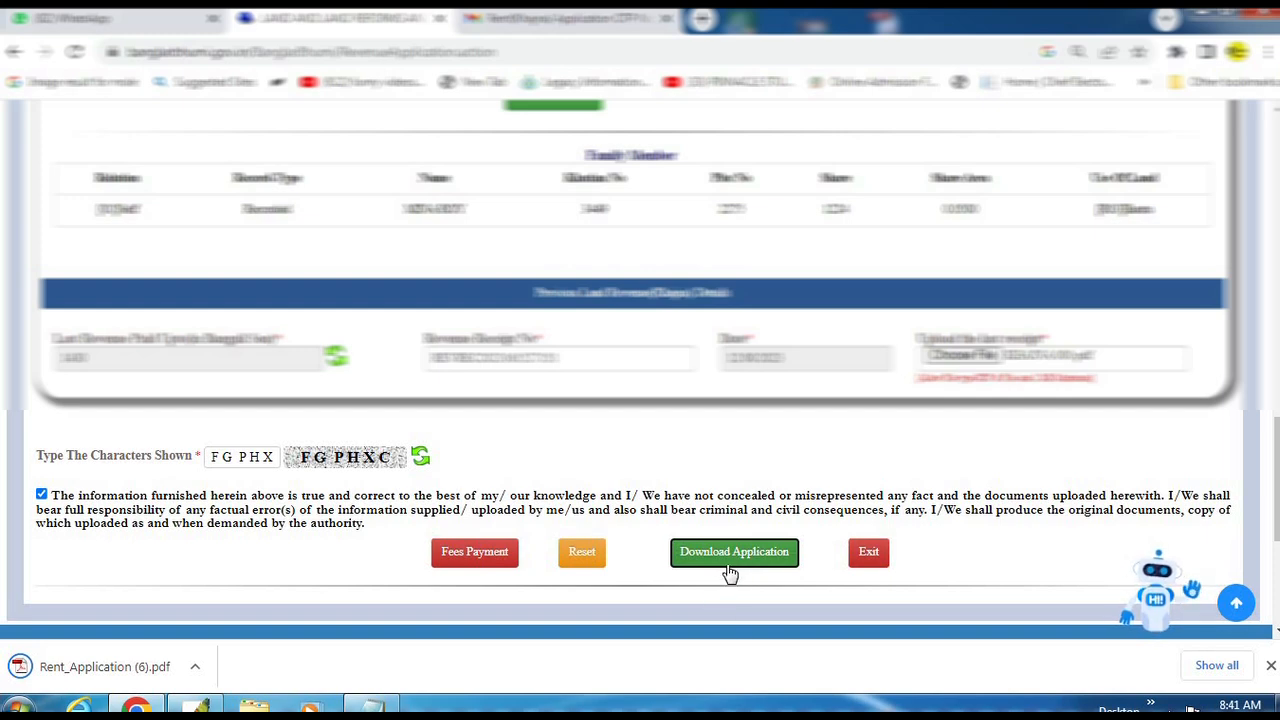
{"action": "left_click", "coordinate": [466, 562]}
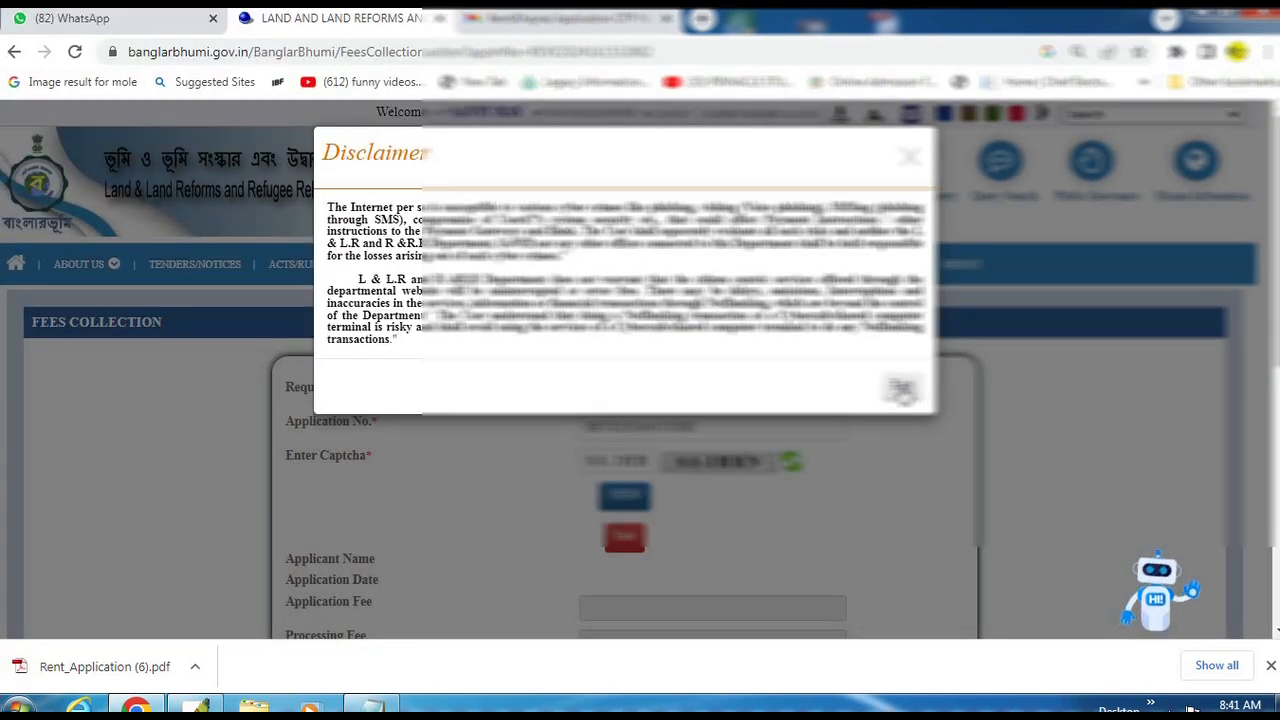
{"action": "left_click", "coordinate": [901, 389]}
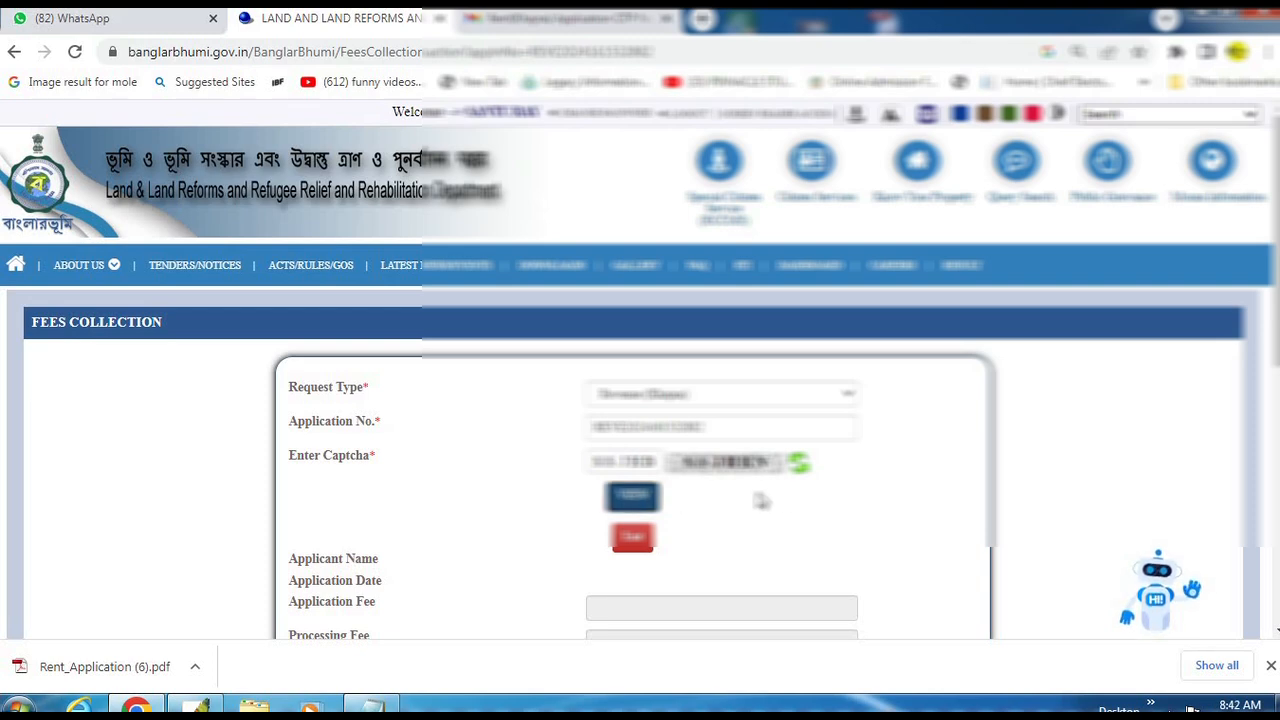
{"action": "left_click", "coordinate": [633, 505]}
{"action": "scroll", "coordinate": [785, 522], "scroll_direction": "down", "scroll_amount": 3}
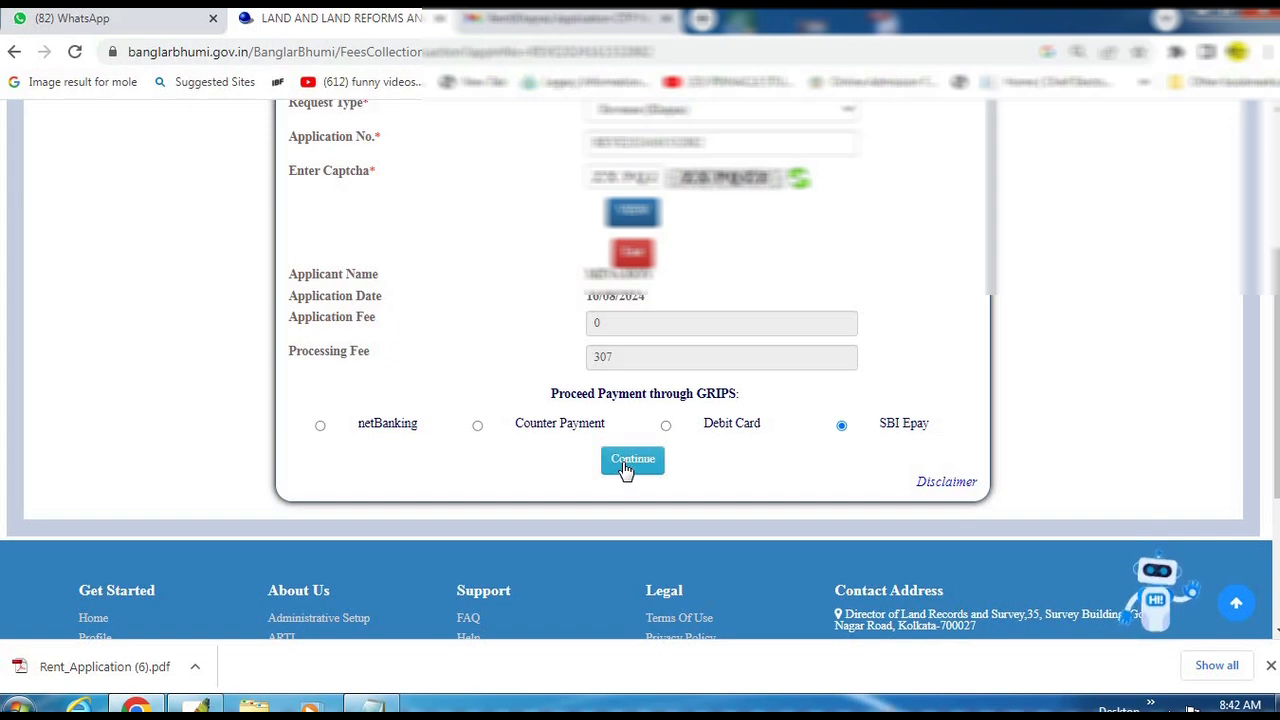
{"action": "left_click", "coordinate": [624, 466]}
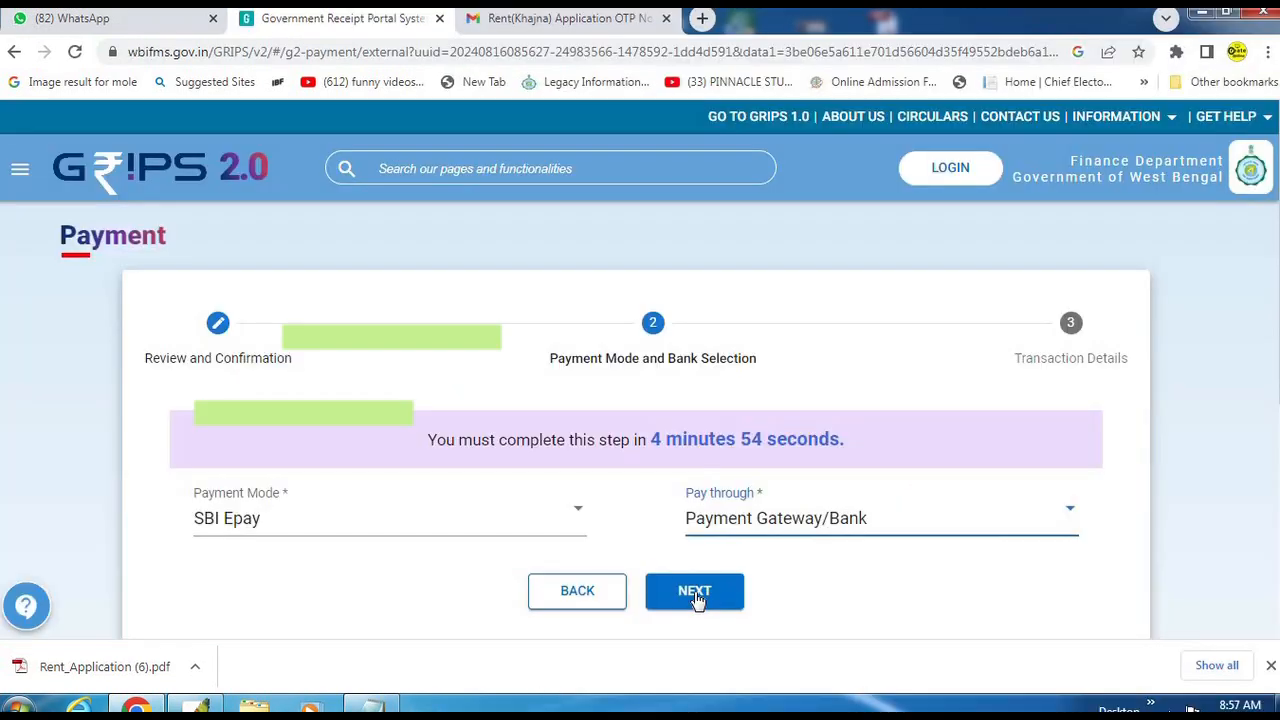
- Complete the ₹307 GRIPS payment, note the GRN, and go back to BanglarBhumi home
{"action": "left_click", "coordinate": [694, 591]}
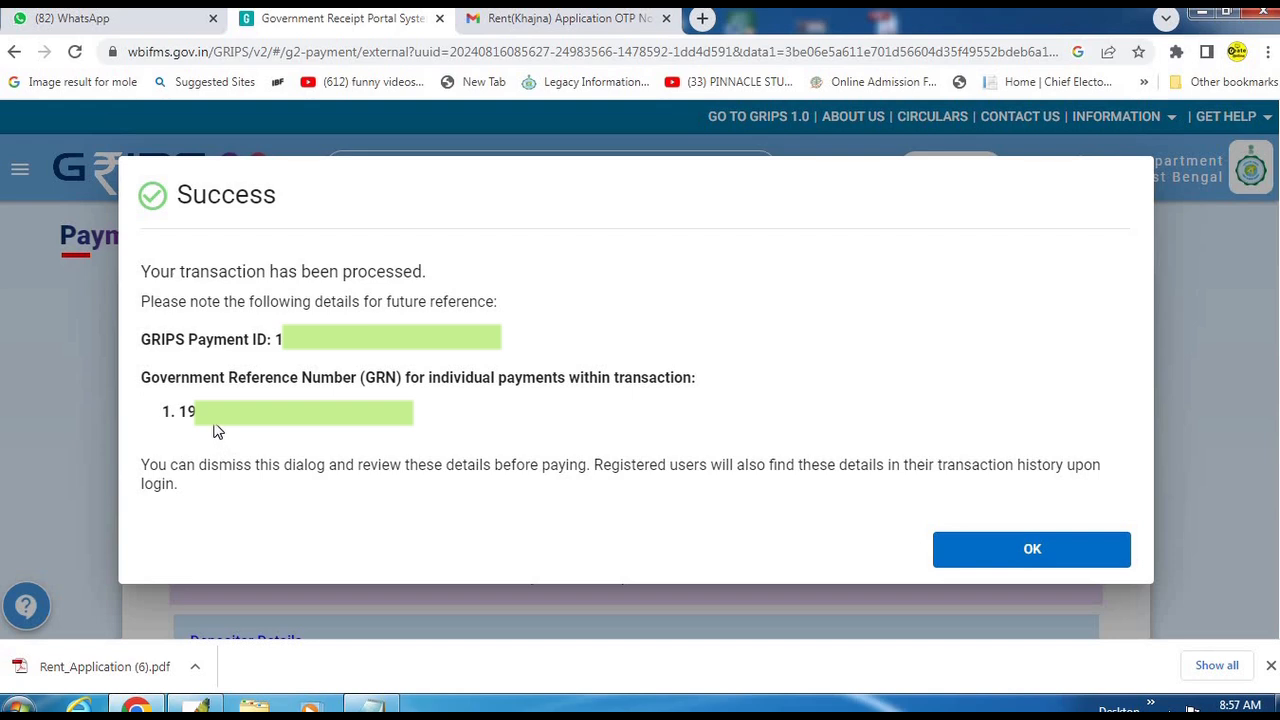
{"action": "left_click_drag", "start_coordinate": [174, 396], "coordinate": [375, 435]}
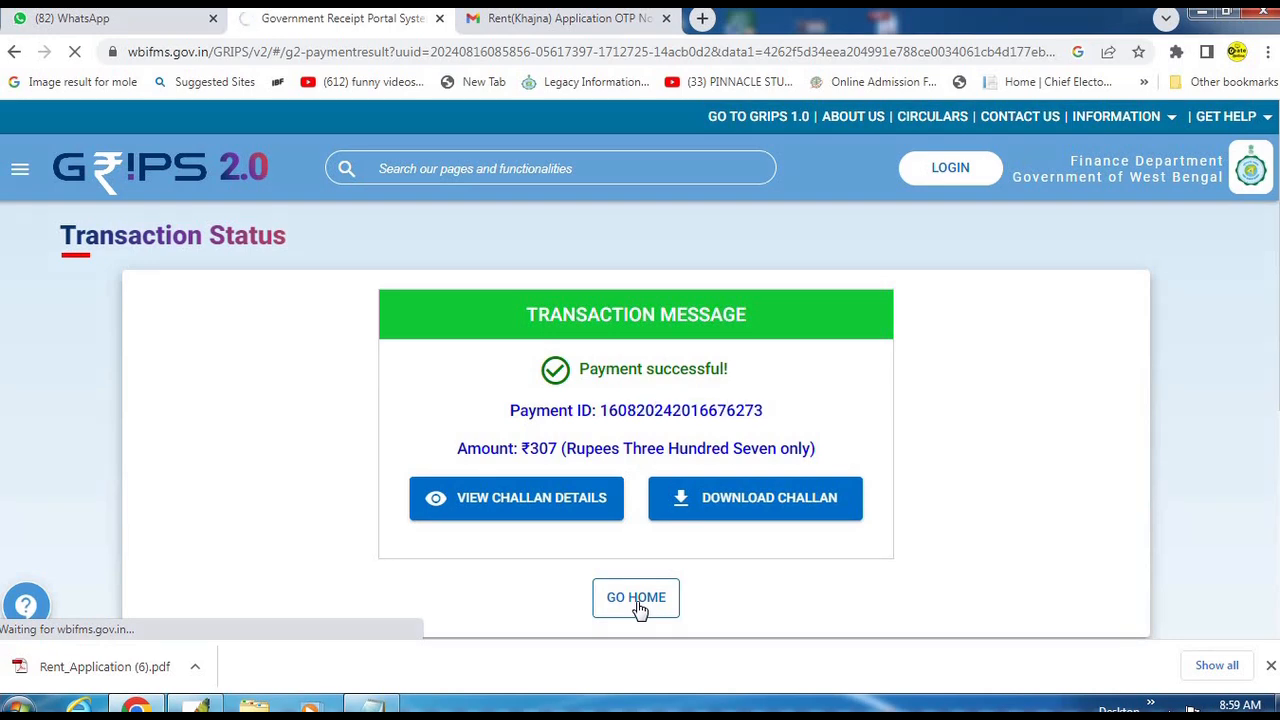
{"action": "left_click", "coordinate": [638, 600]}
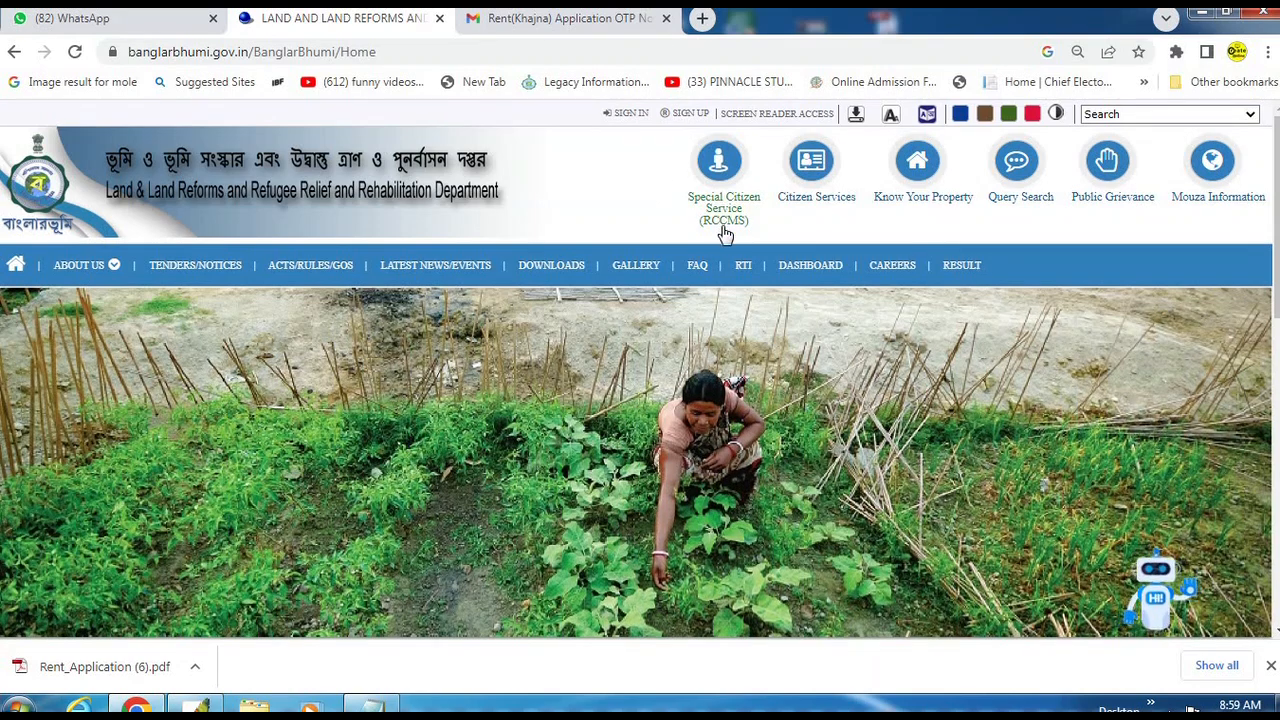
- Open the GRN Search form and set the request type to REVENUE
{"action": "left_click", "coordinate": [816, 168]}
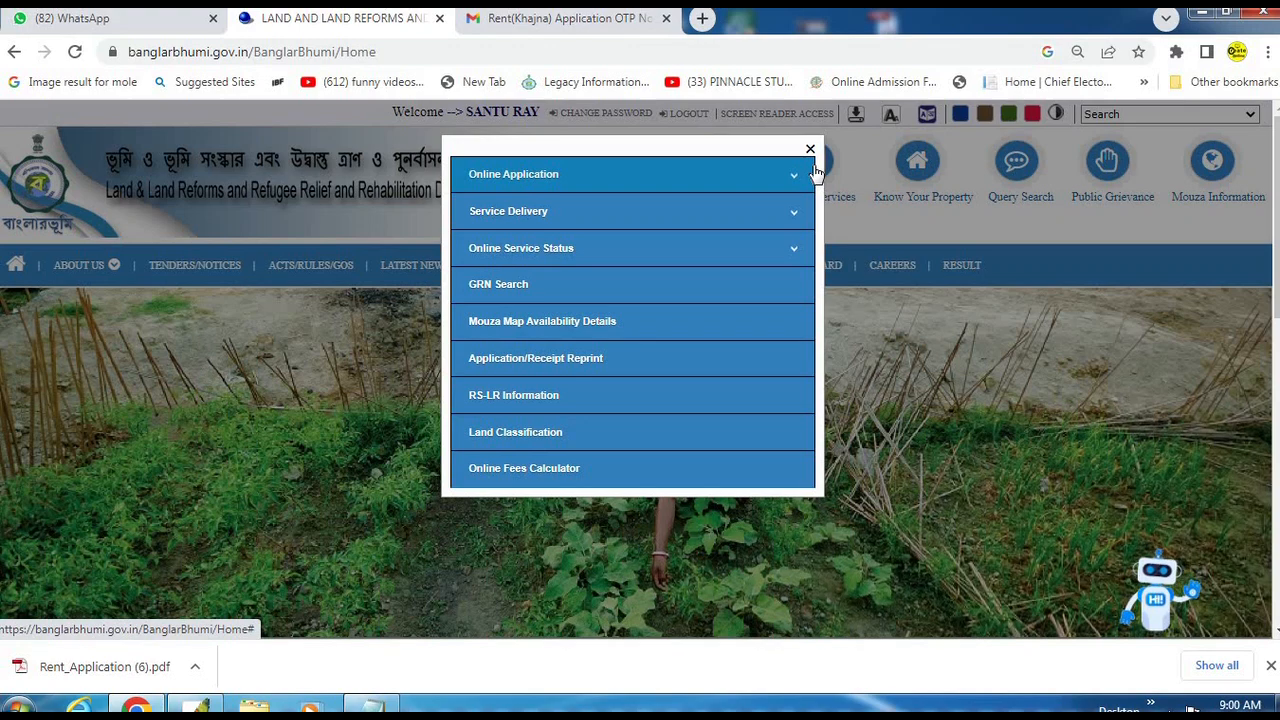
{"action": "left_click", "coordinate": [516, 290]}
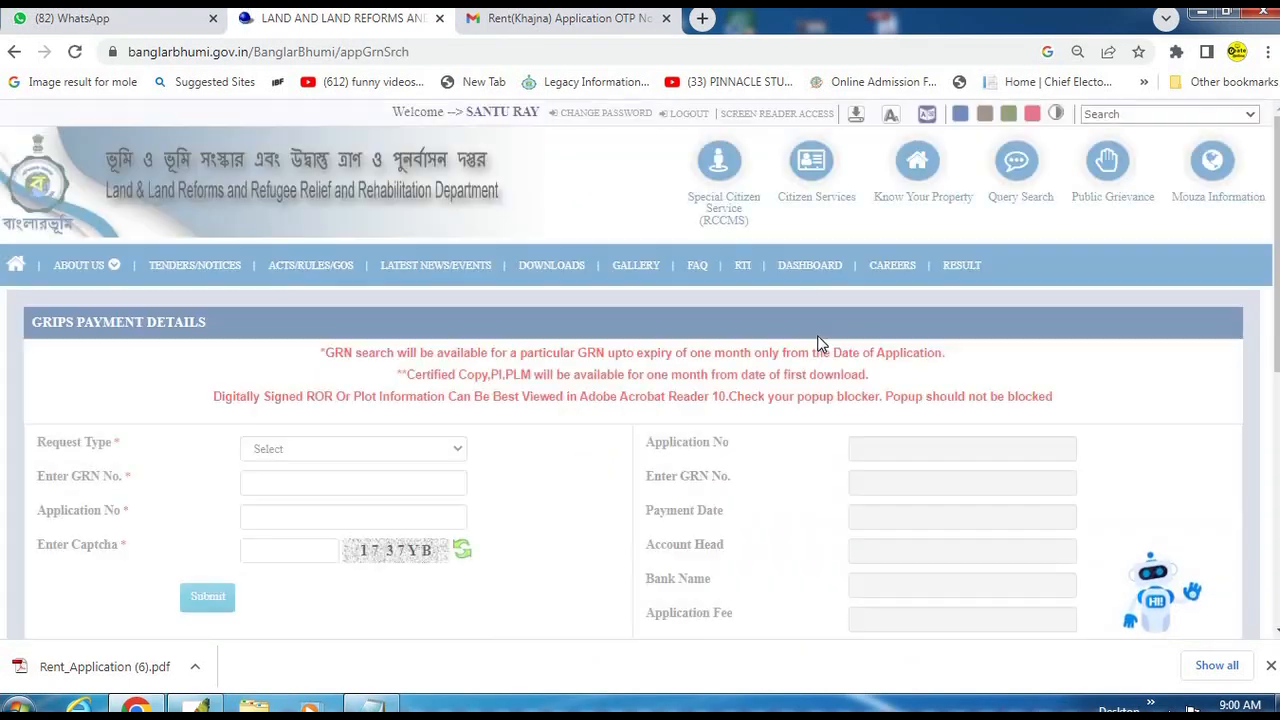
{"action": "left_click", "coordinate": [294, 452]}
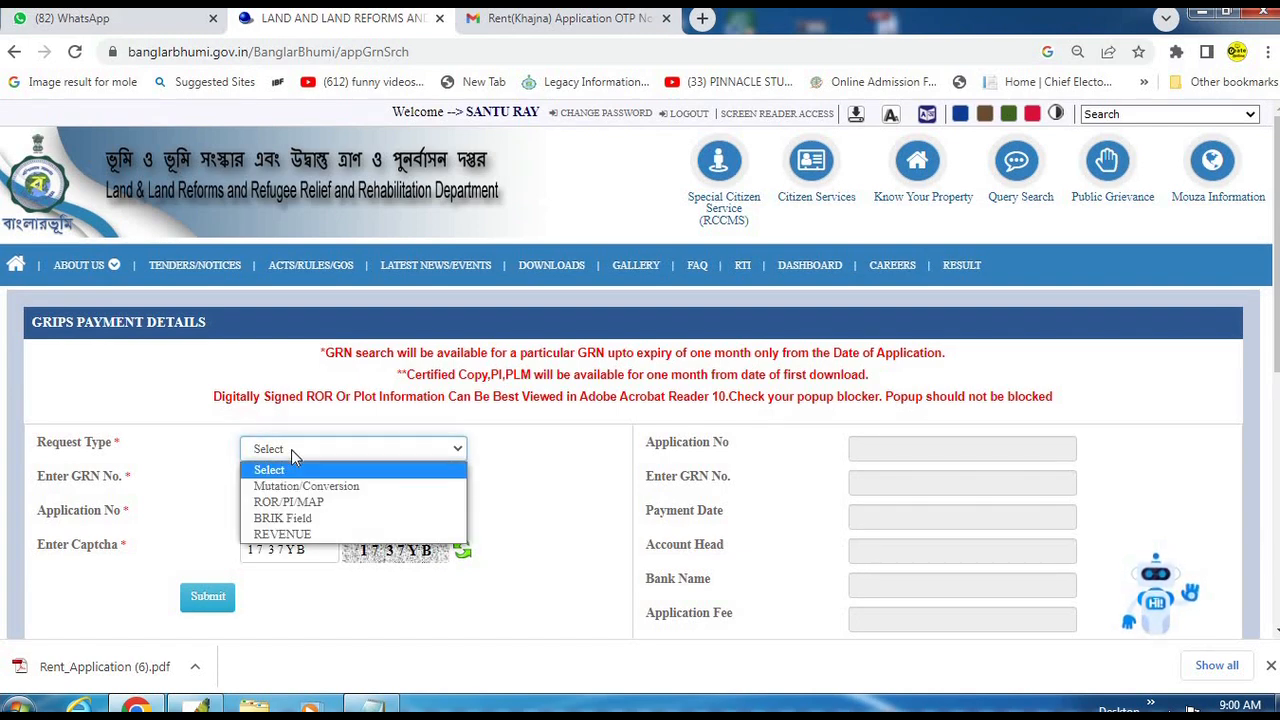
{"action": "left_click", "coordinate": [296, 535]}
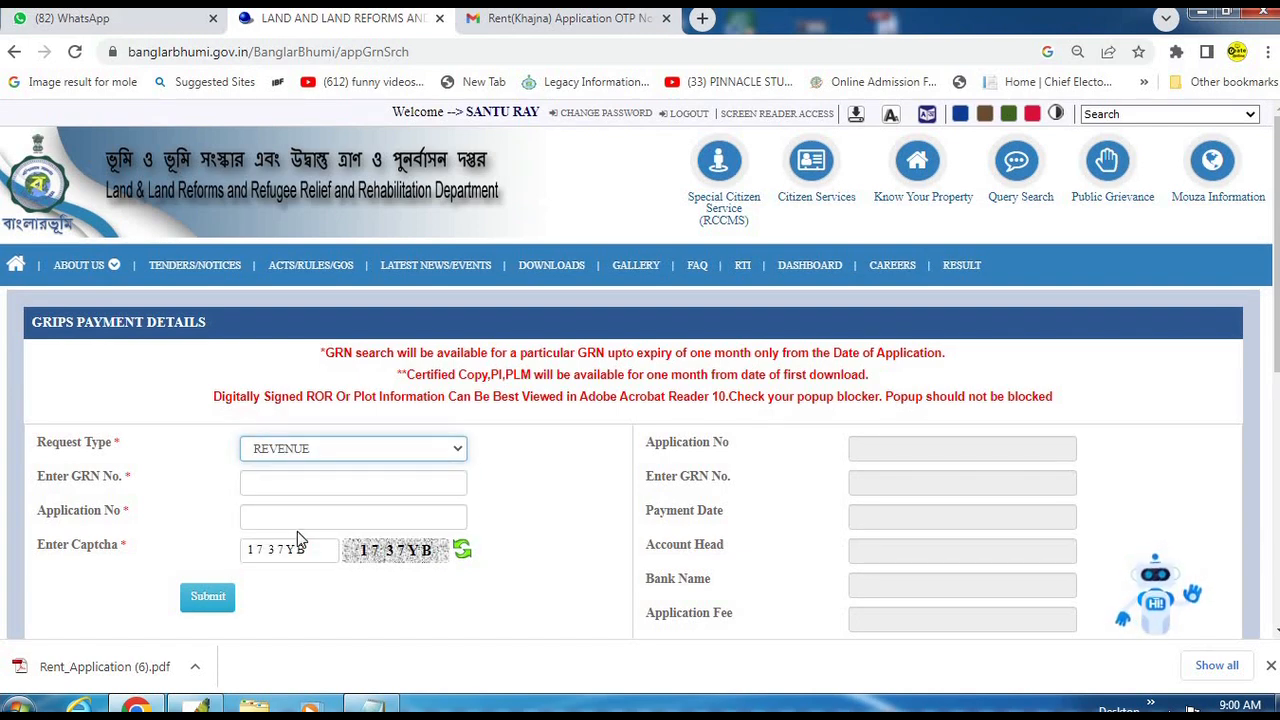
- Look up the payment by GRN and application number, accept the confirmation, and continue
{"action": "mouse_move", "coordinate": [222, 464]}
{"action": "left_mouse_down"}
{"action": "mouse_move", "coordinate": [328, 502]}
{"action": "mouse_move", "coordinate": [538, 502]}
{"action": "left_mouse_up"}
{"action": "left_click_drag", "start_coordinate": [225, 499], "coordinate": [532, 528]}
{"action": "left_click_drag", "start_coordinate": [166, 577], "coordinate": [275, 621]}
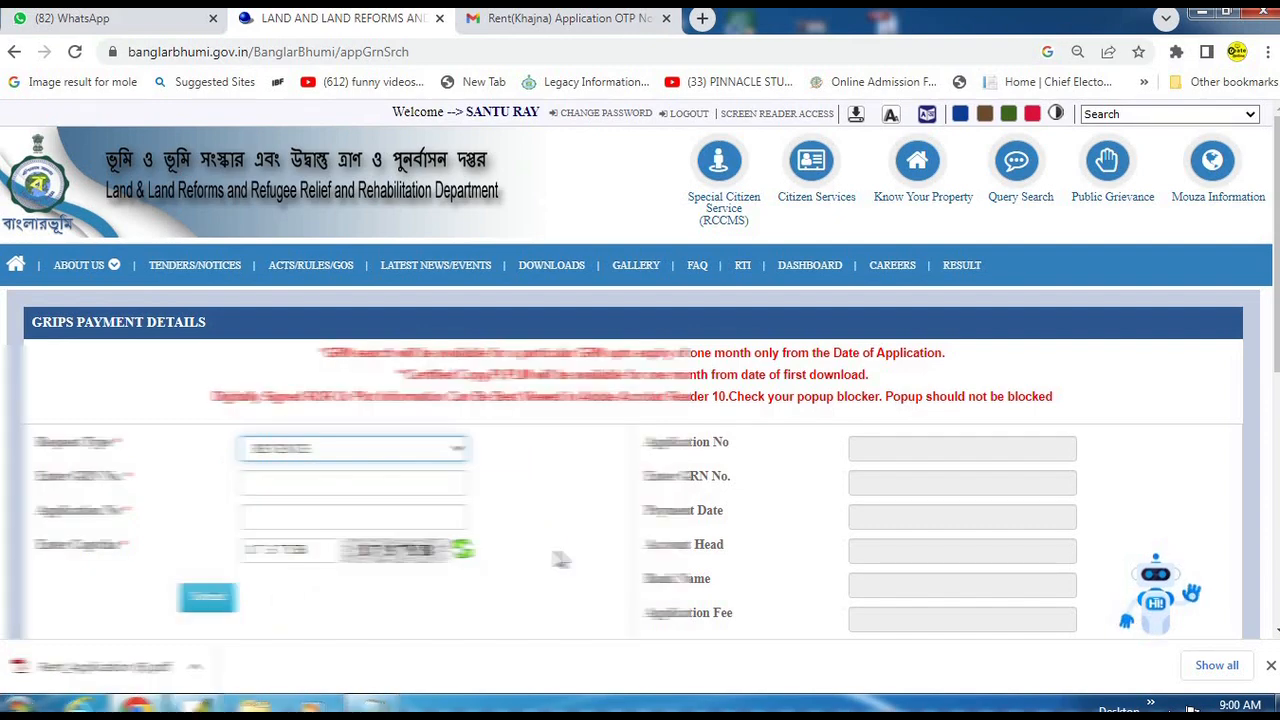
{"action": "left_click", "coordinate": [208, 595]}
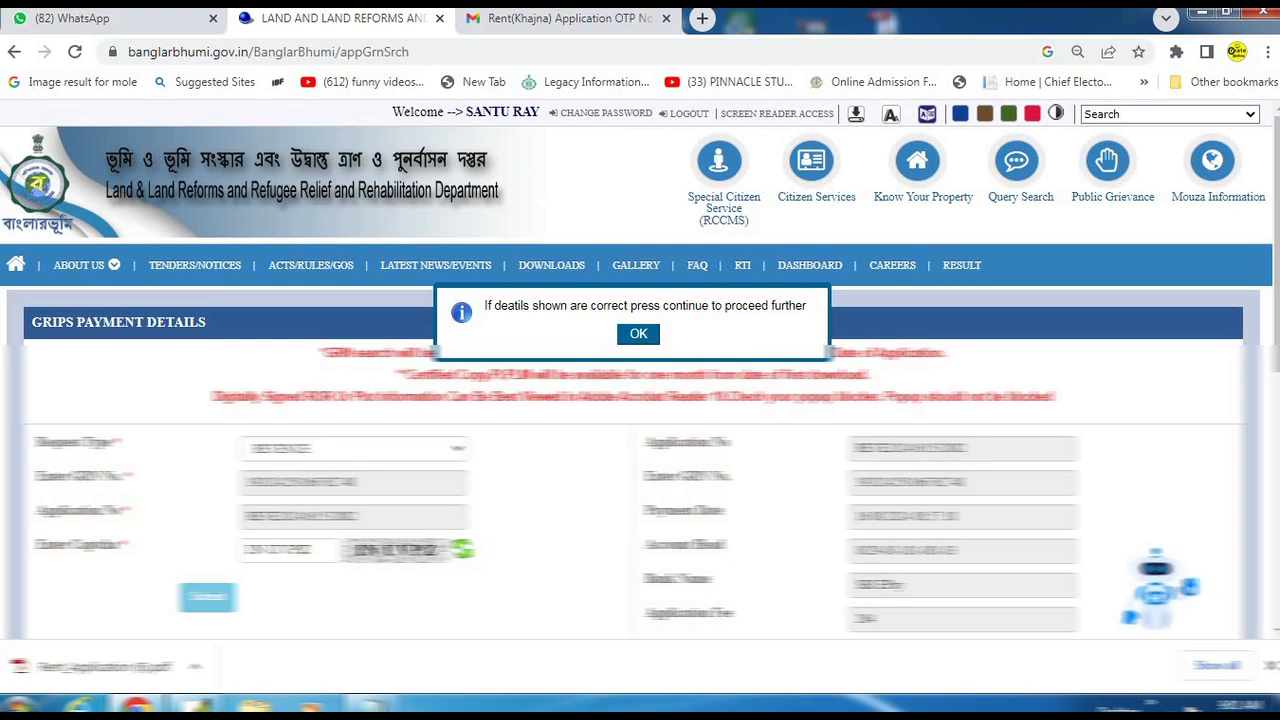
{"action": "key", "text": "Return"}
{"action": "scroll", "coordinate": [966, 529], "scroll_direction": "down", "scroll_amount": 5}
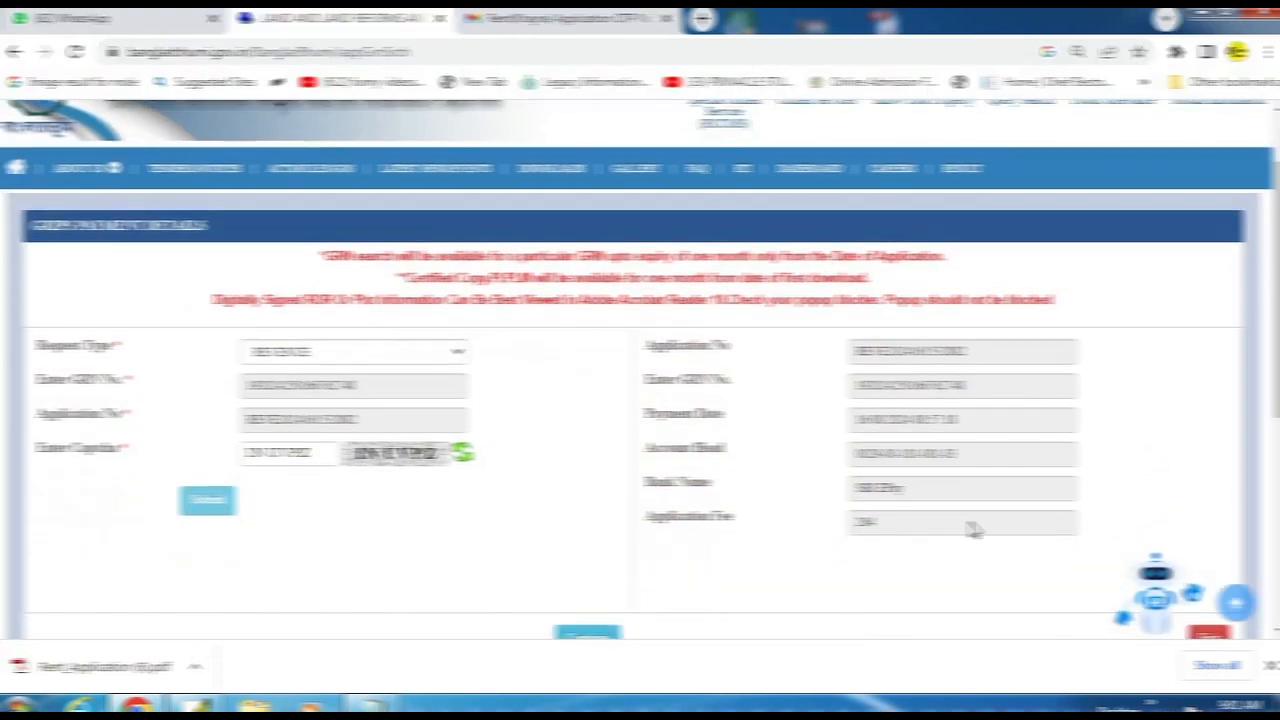
{"action": "scroll", "coordinate": [614, 420], "scroll_direction": "up", "scroll_amount": 1}
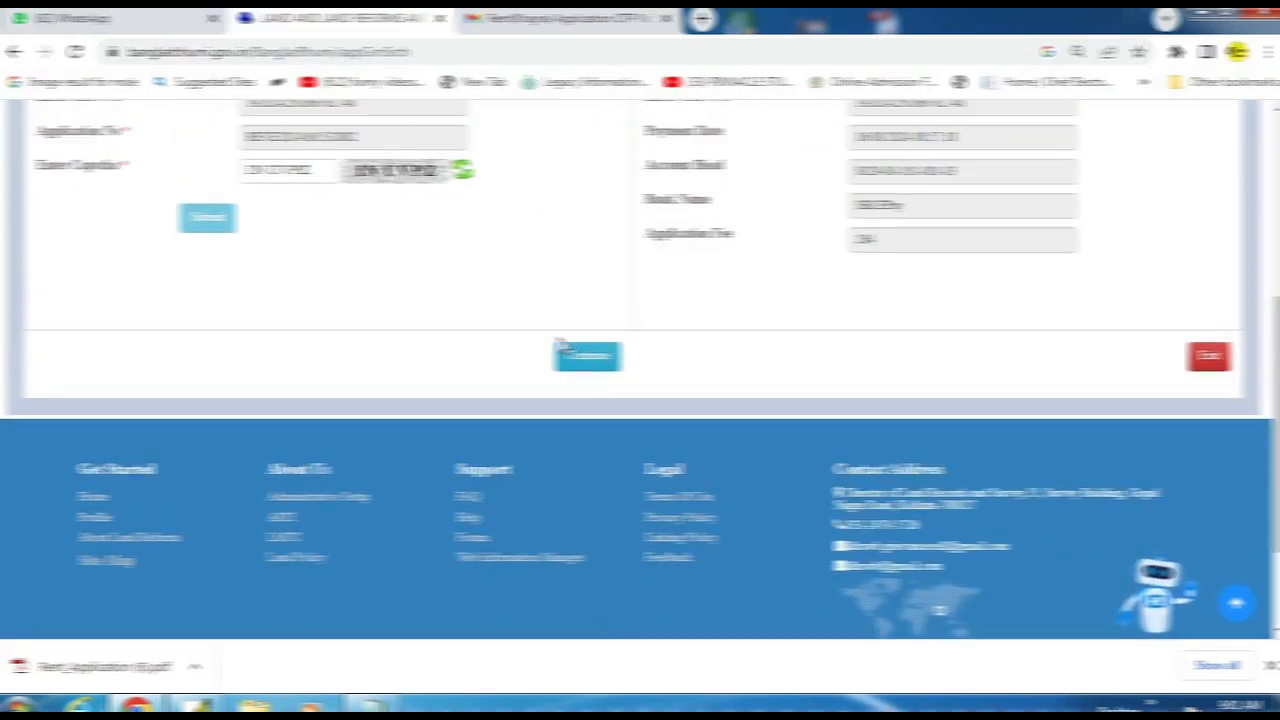
{"action": "left_click", "coordinate": [594, 363]}
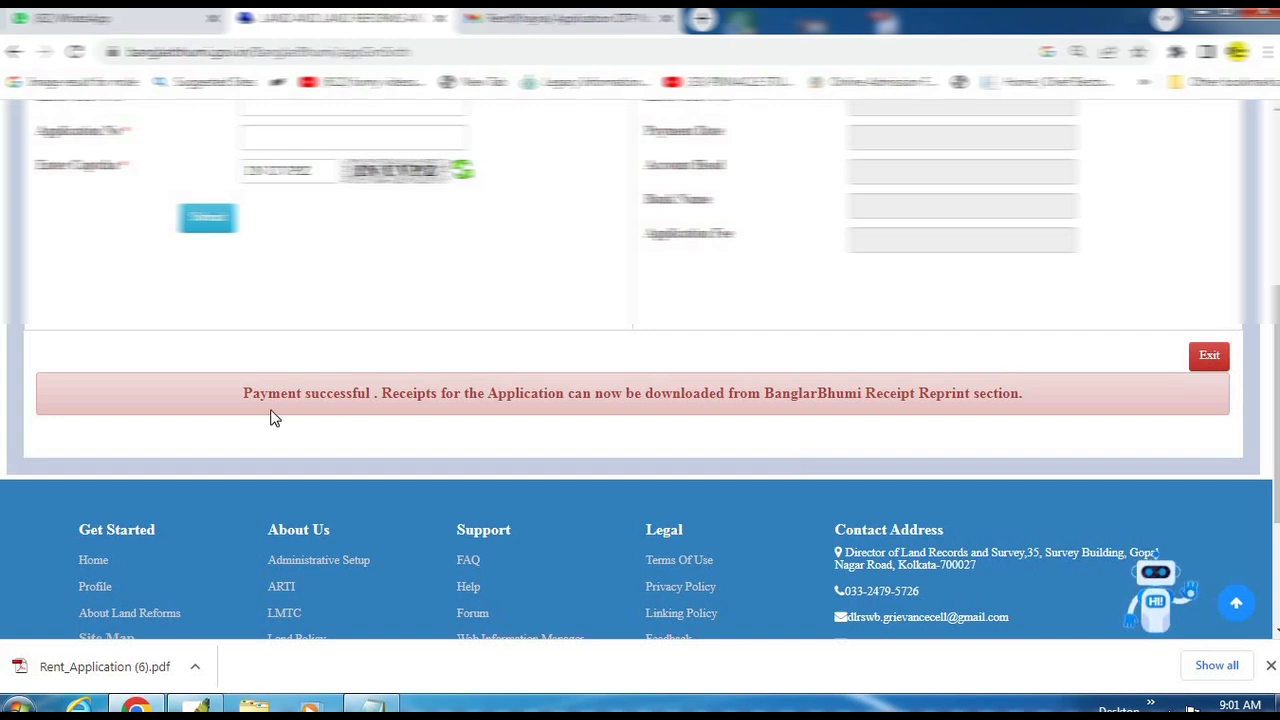
{"action": "mouse_move", "coordinate": [194, 352]}
{"action": "left_mouse_down"}
{"action": "mouse_move", "coordinate": [943, 466]}
{"action": "mouse_move", "coordinate": [1126, 457]}
{"action": "left_mouse_up"}
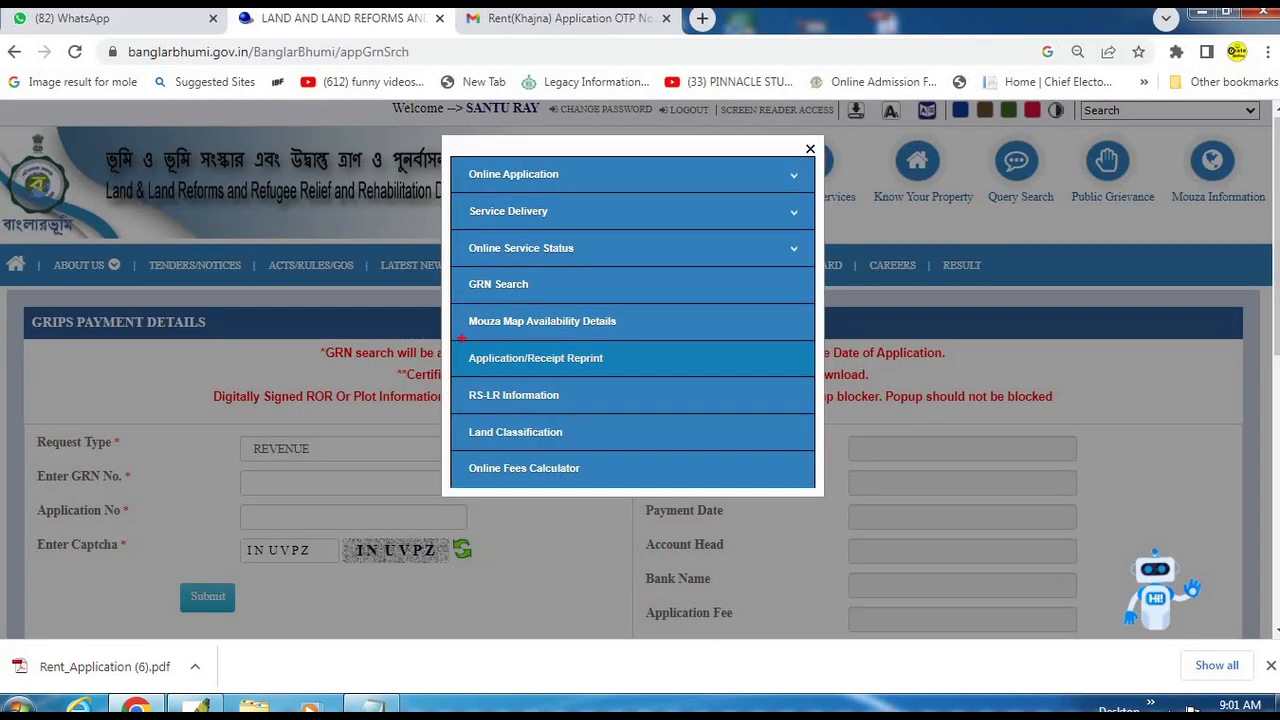
- Request a Revenue Receipt reprint, entering the application number and choosing the Khatian number
{"action": "left_click_drag", "start_coordinate": [456, 340], "coordinate": [670, 377]}
{"action": "left_click", "coordinate": [604, 370]}
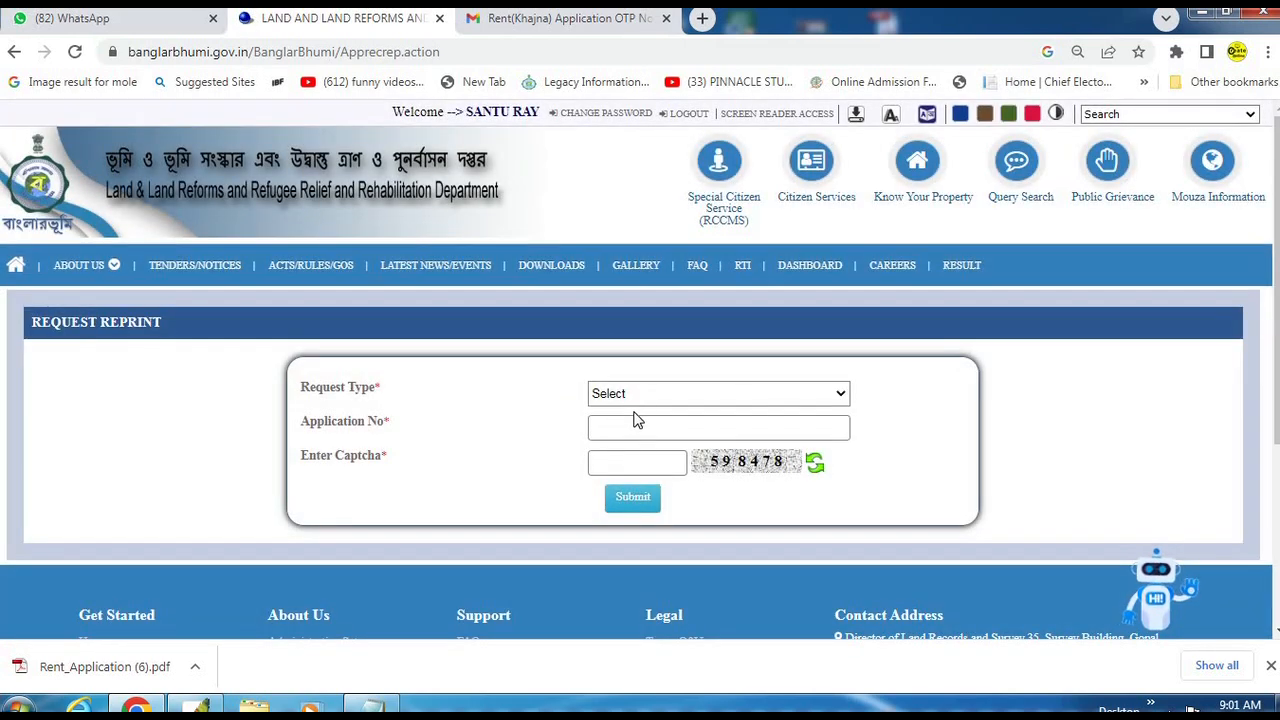
{"action": "left_click", "coordinate": [645, 396]}
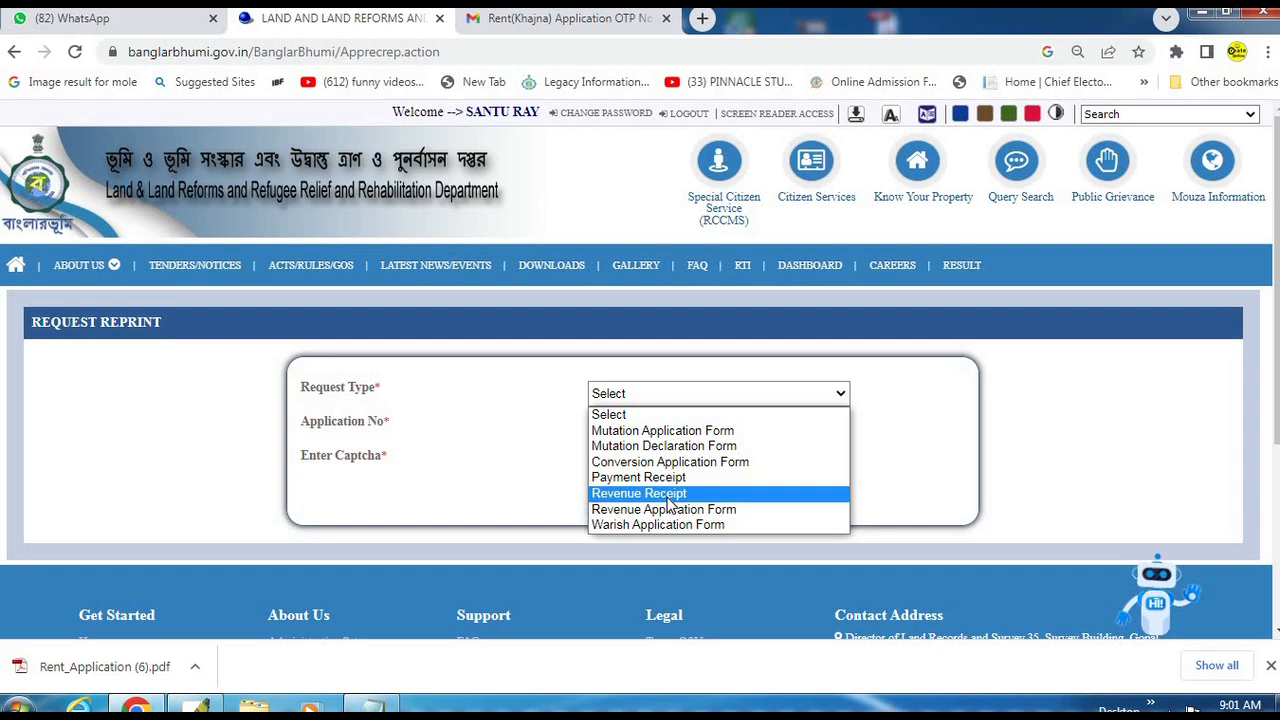
{"action": "left_click", "coordinate": [673, 496]}
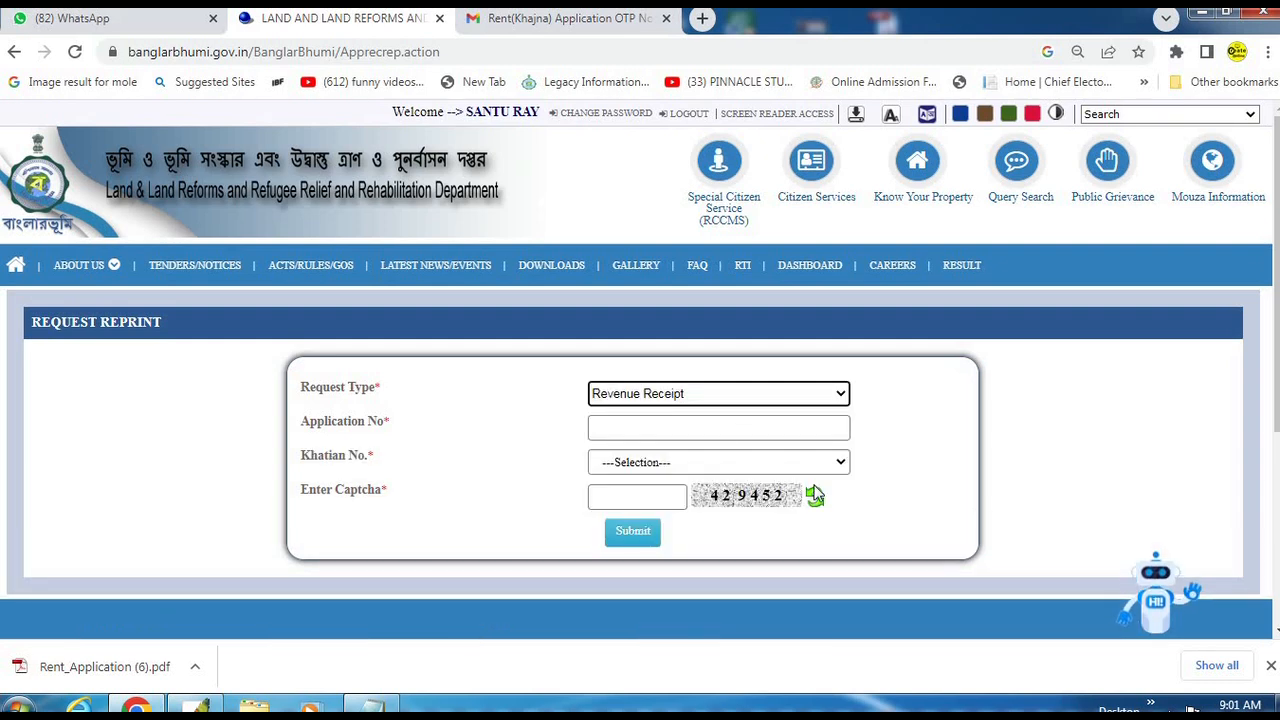
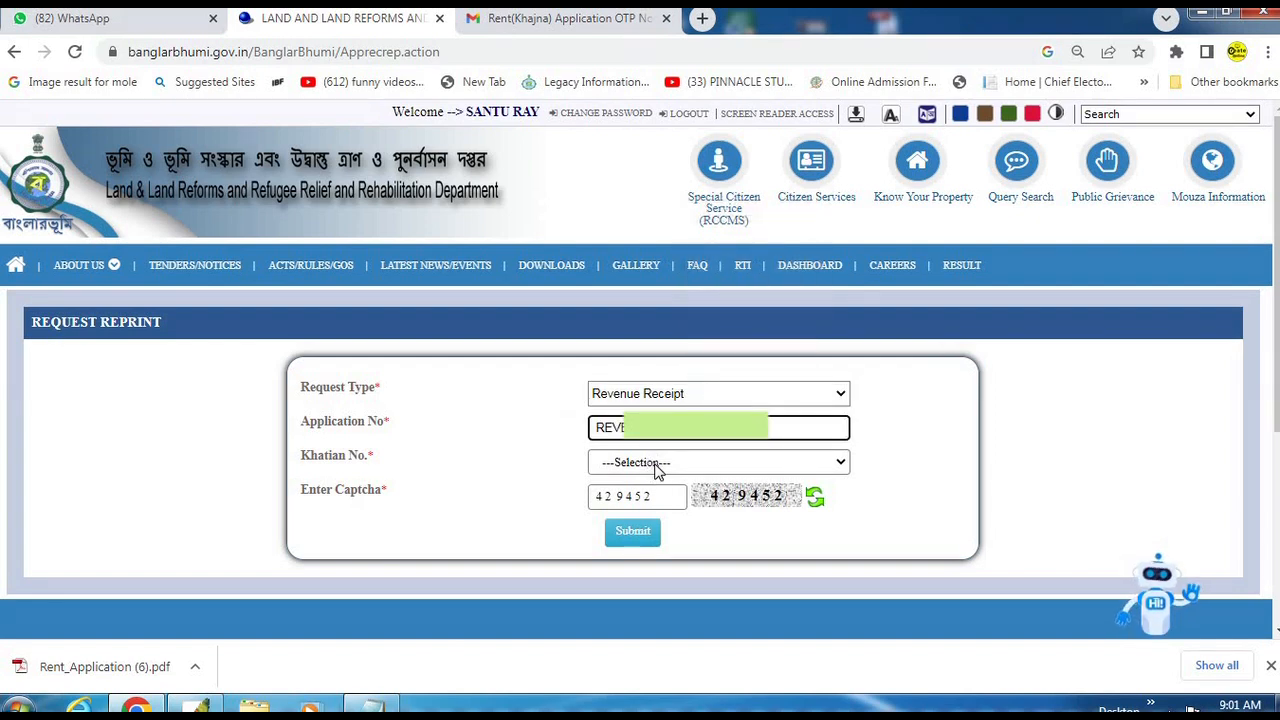
{"action": "left_click", "coordinate": [657, 463]}
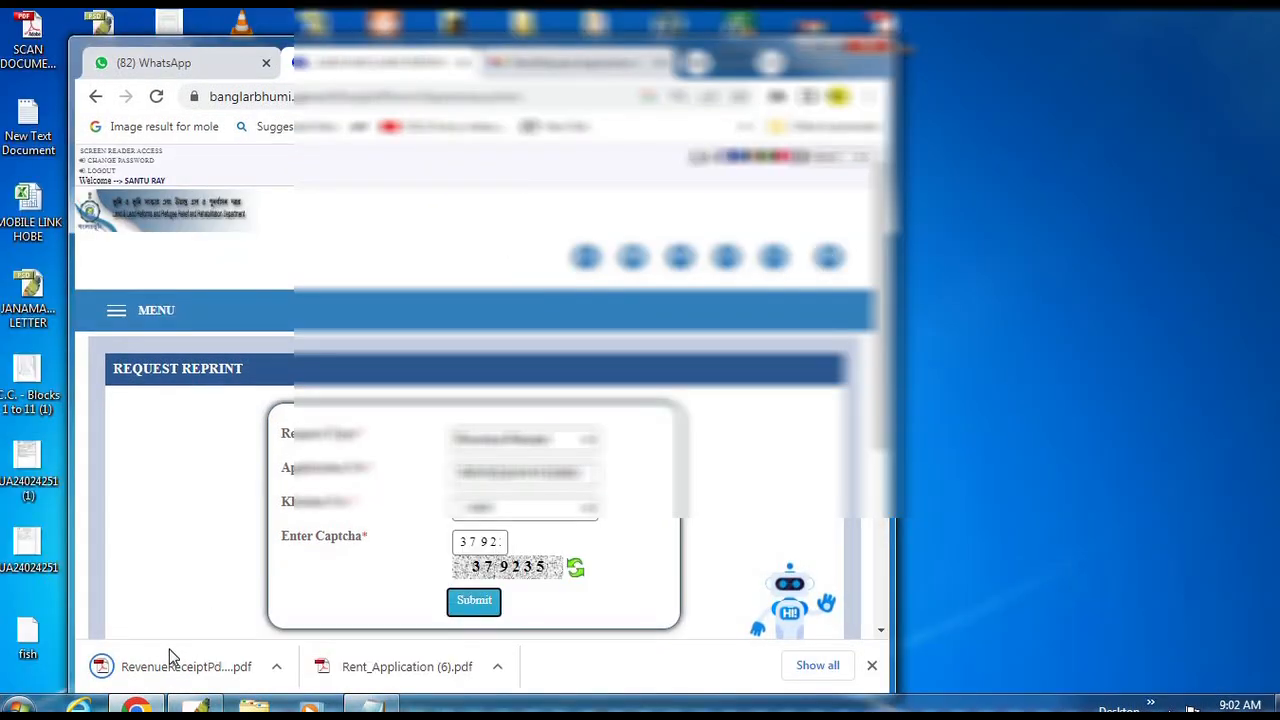
- Move the downloaded revenue receipt to the desktop and review the ₹307 Form No. 1077 receipt
{"action": "left_click_drag", "start_coordinate": [150, 683], "coordinate": [1095, 122]}
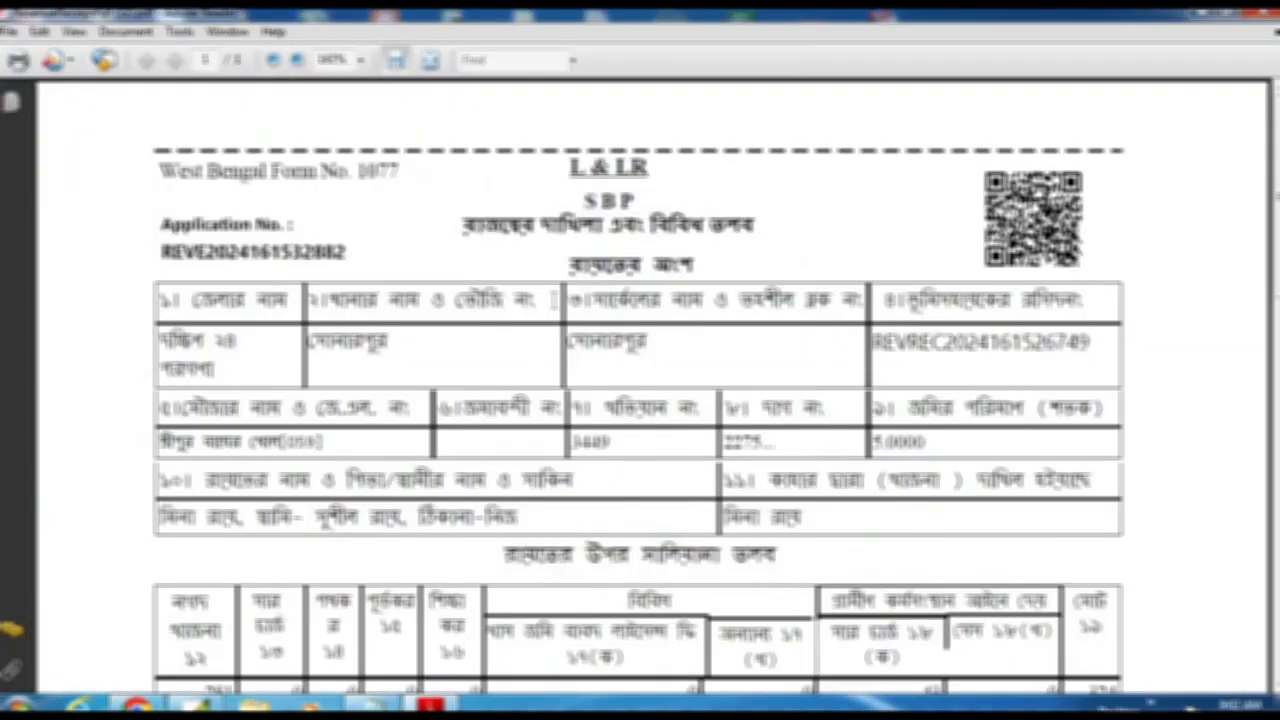
{"action": "scroll", "coordinate": [570, 405], "scroll_direction": "down", "scroll_amount": 6}
{"action": "scroll", "coordinate": [570, 405], "scroll_direction": "down", "scroll_amount": 6}
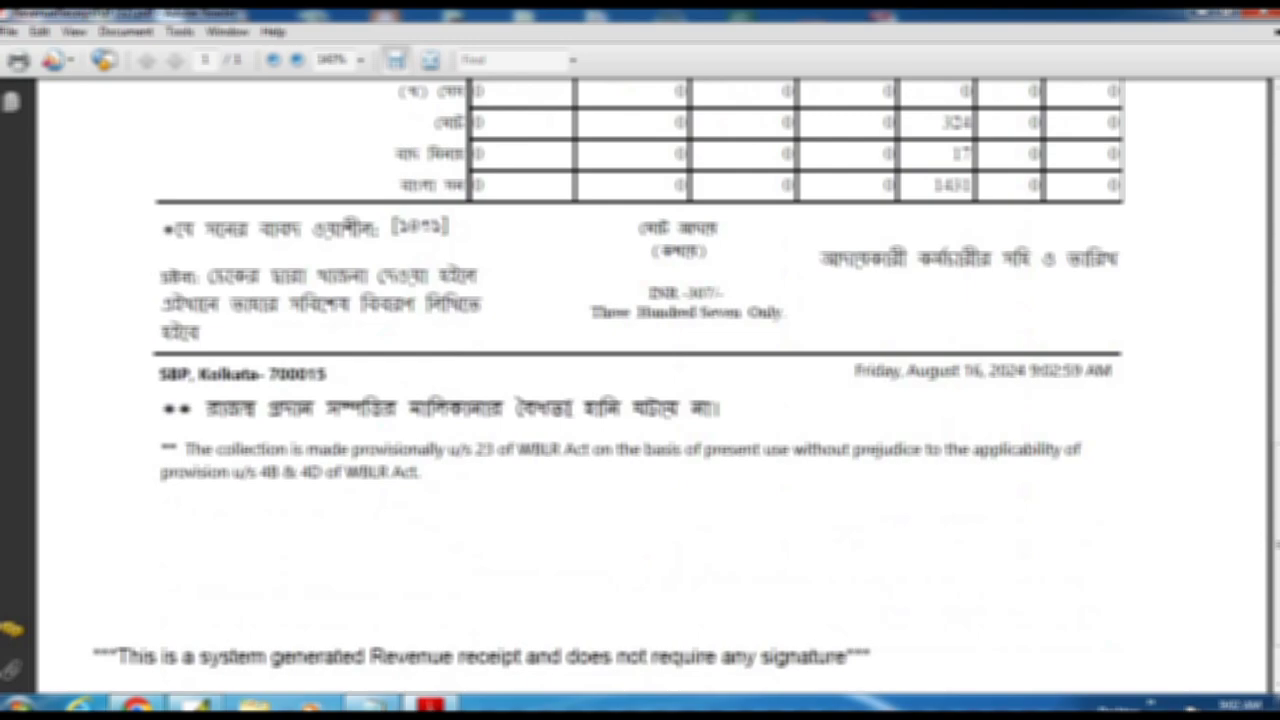
{"action": "scroll", "coordinate": [572, 420], "scroll_direction": "up", "scroll_amount": 12}
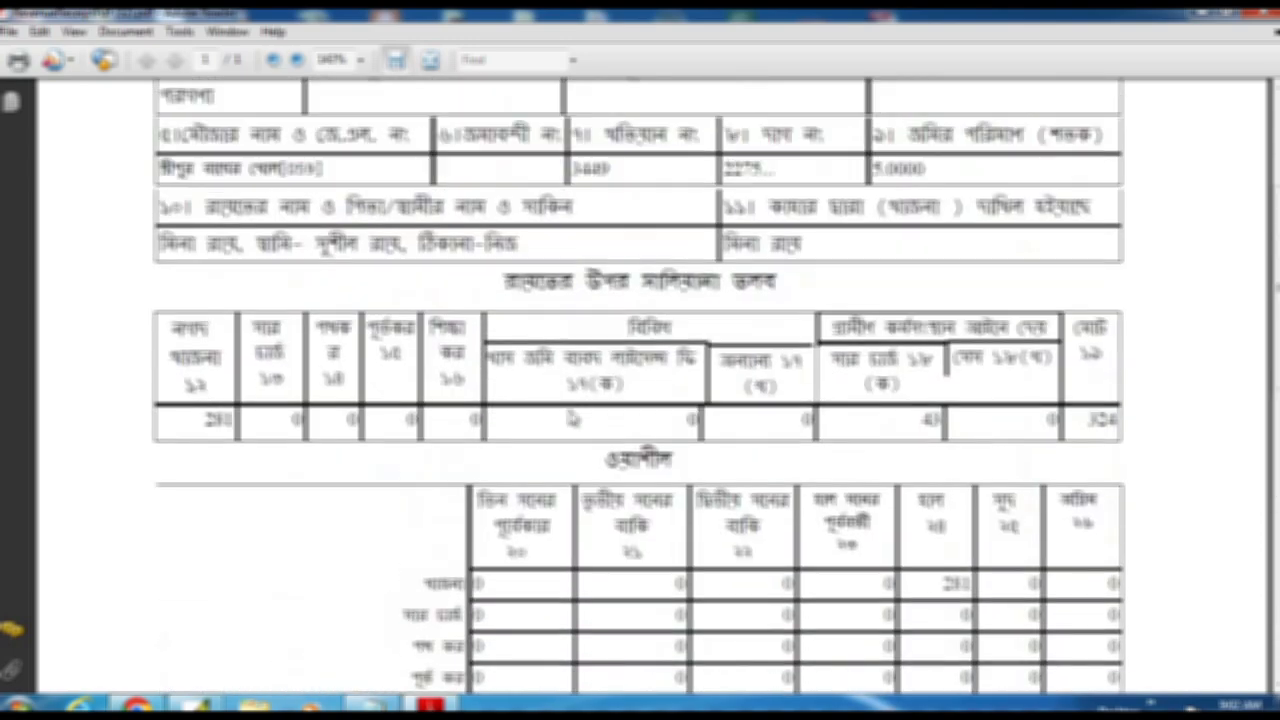
{"action": "scroll", "coordinate": [572, 413], "scroll_direction": "down", "scroll_amount": 5}
{"action": "scroll", "coordinate": [572, 413], "scroll_direction": "up", "scroll_amount": 6}
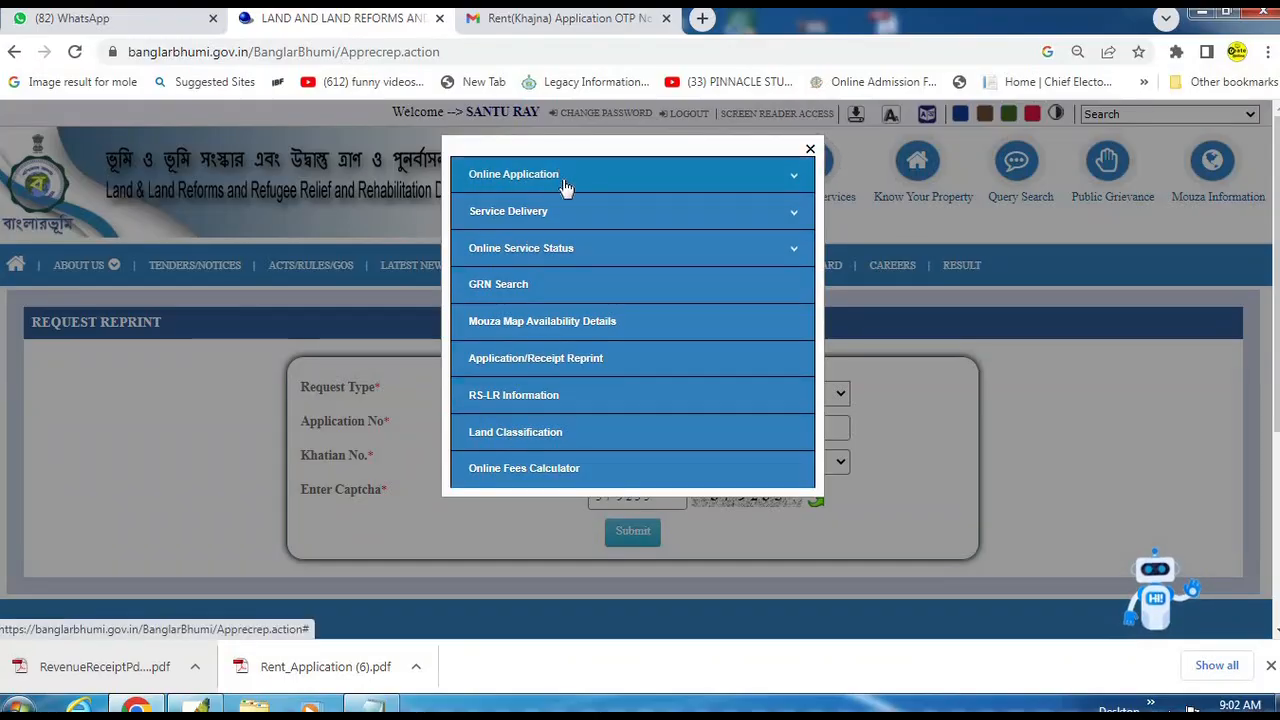
- Open the No Due Certificate form under Online Application and submit the request
{"action": "left_click", "coordinate": [560, 177]}
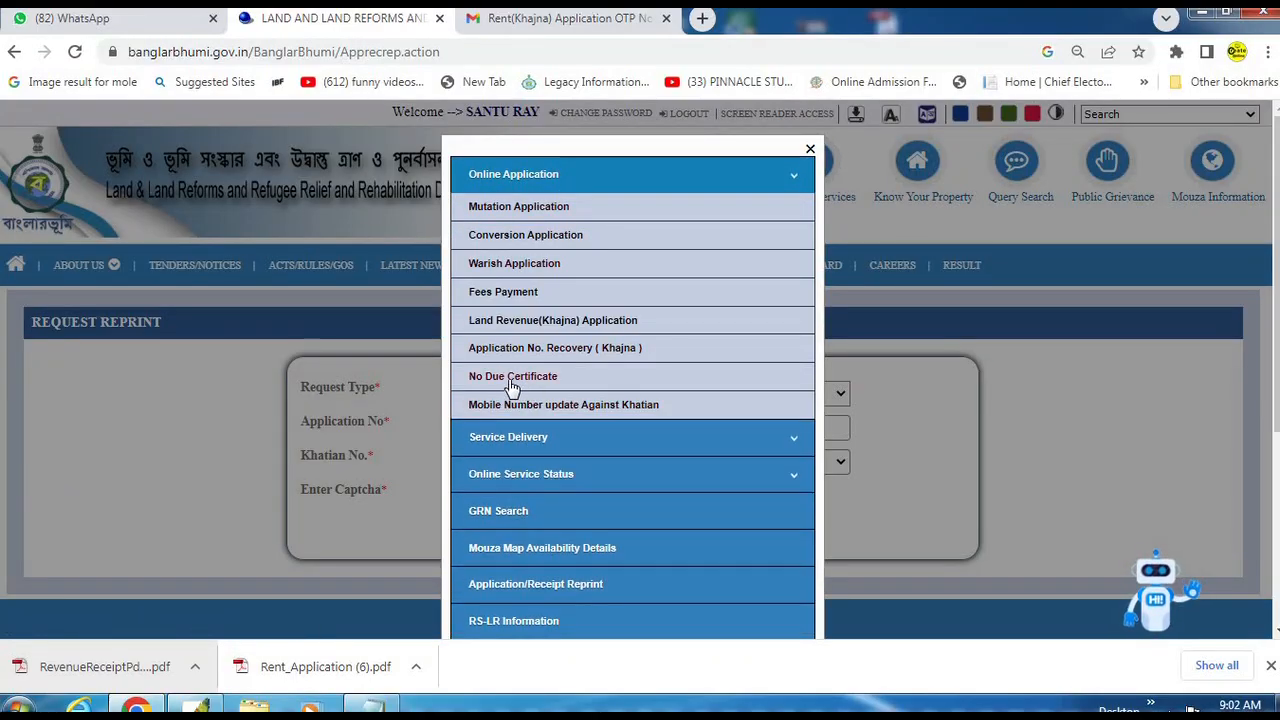
{"action": "left_click", "coordinate": [512, 382]}
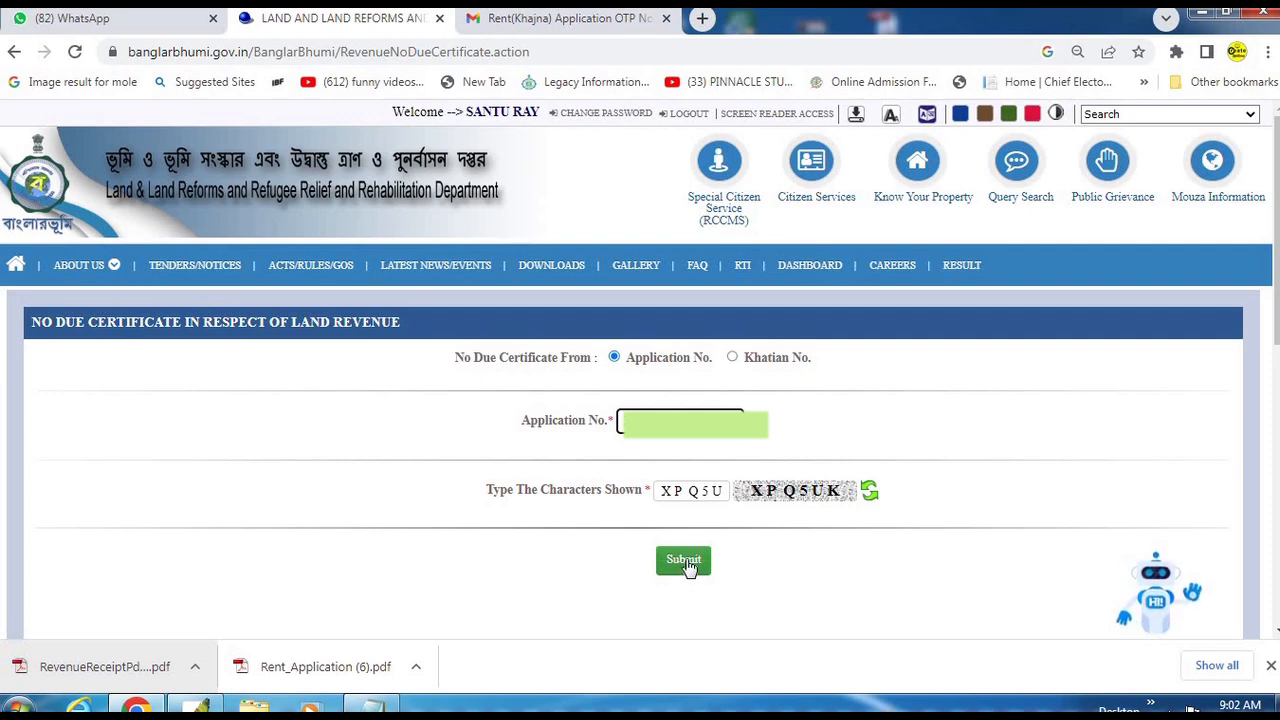
{"action": "left_click", "coordinate": [687, 566]}
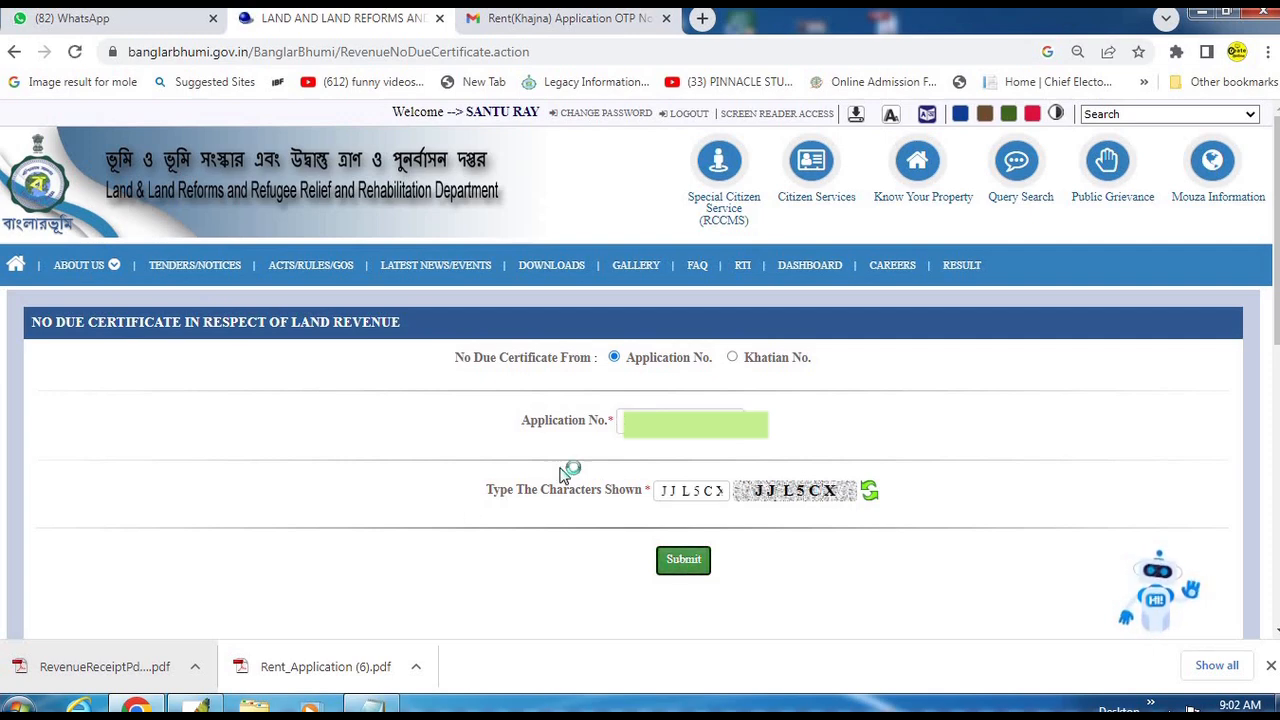